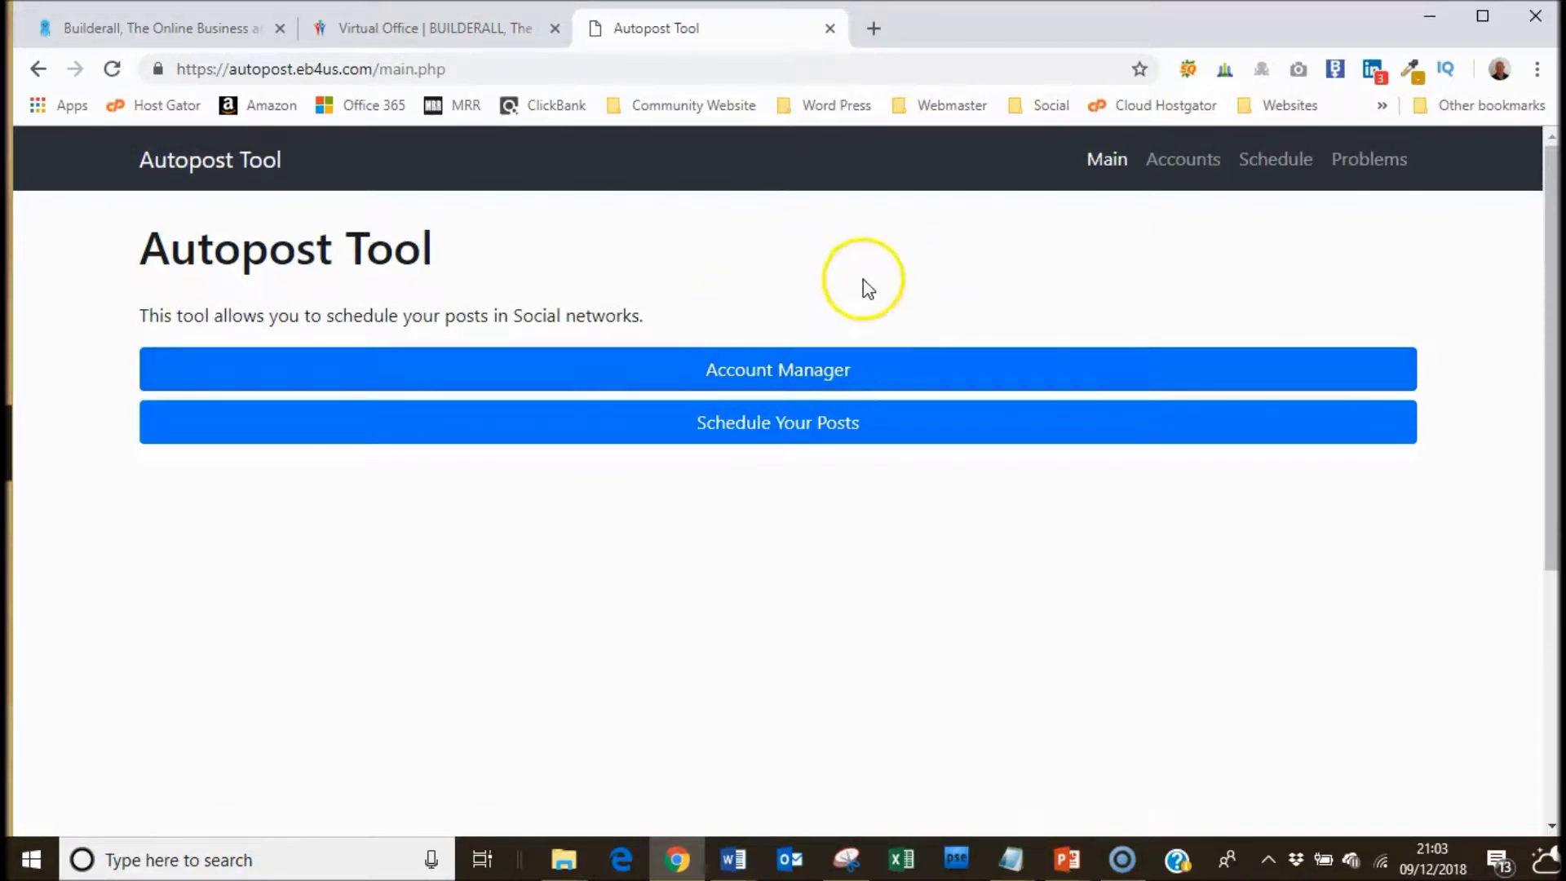
Step: Review the linked Facebook account and its pages in the account manager, and return to the main page
{"action": "left_click", "coordinate": [798, 376]}
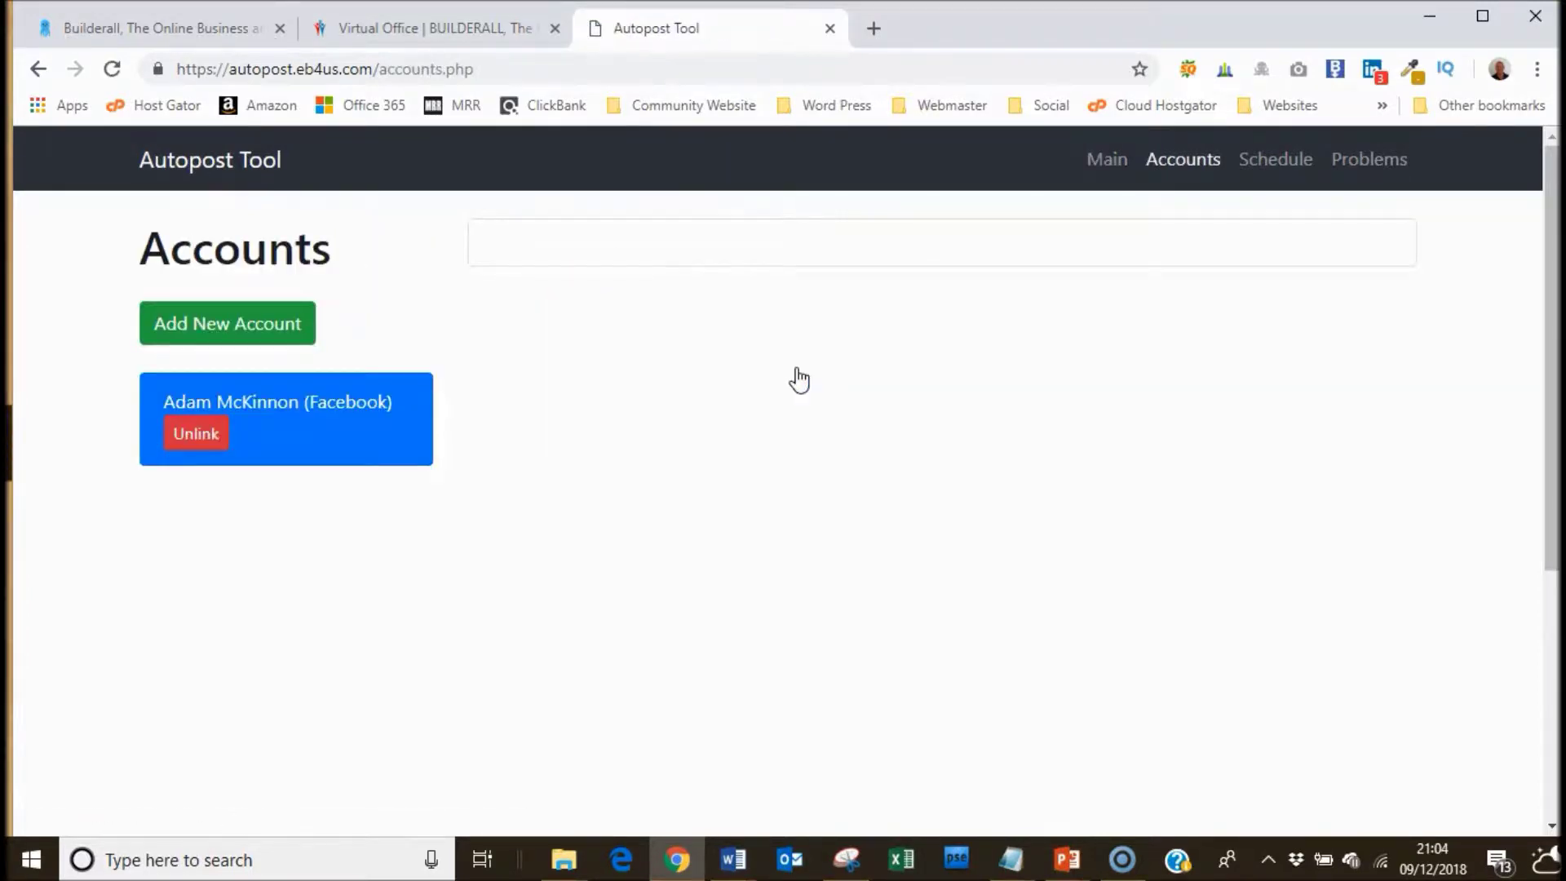
{"action": "left_click", "coordinate": [308, 330]}
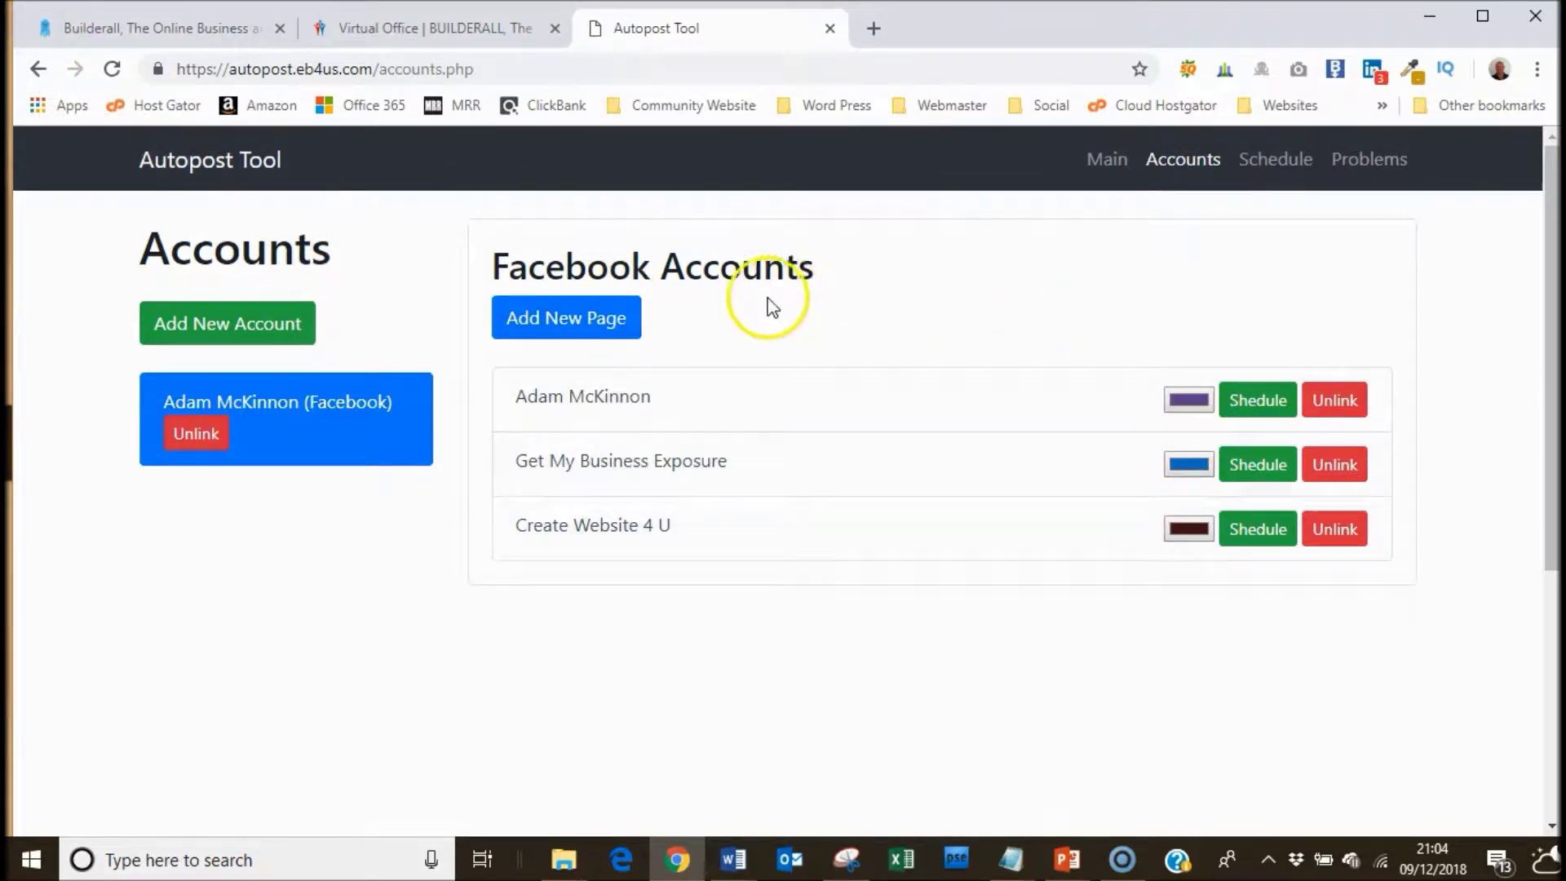
{"action": "left_click", "coordinate": [38, 70]}
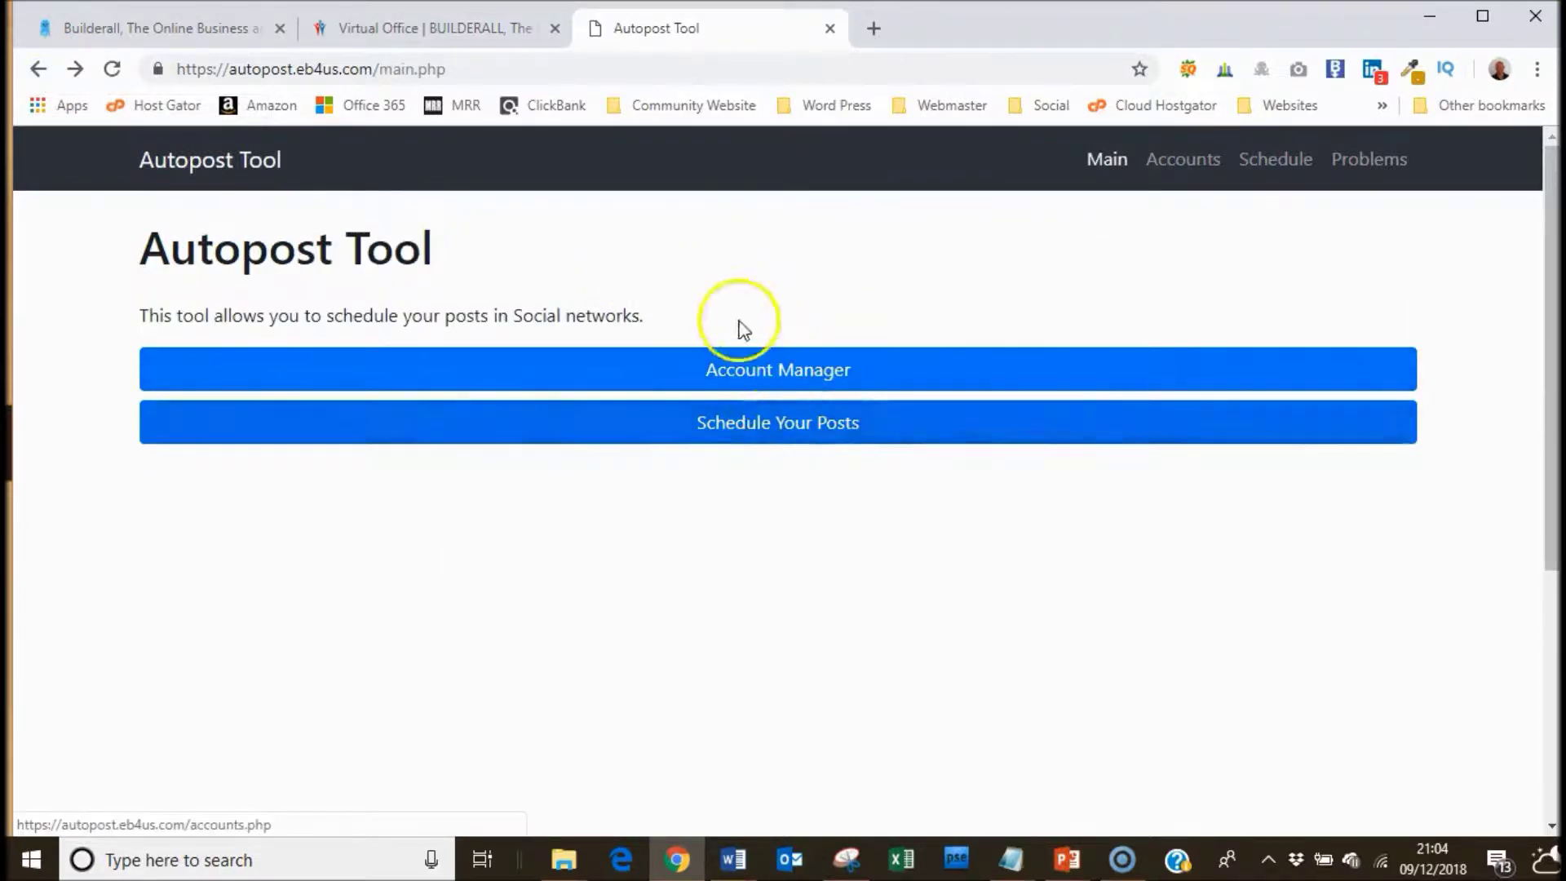
Step: Open the December 2018 posting schedule for all accounts
{"action": "left_click", "coordinate": [802, 439]}
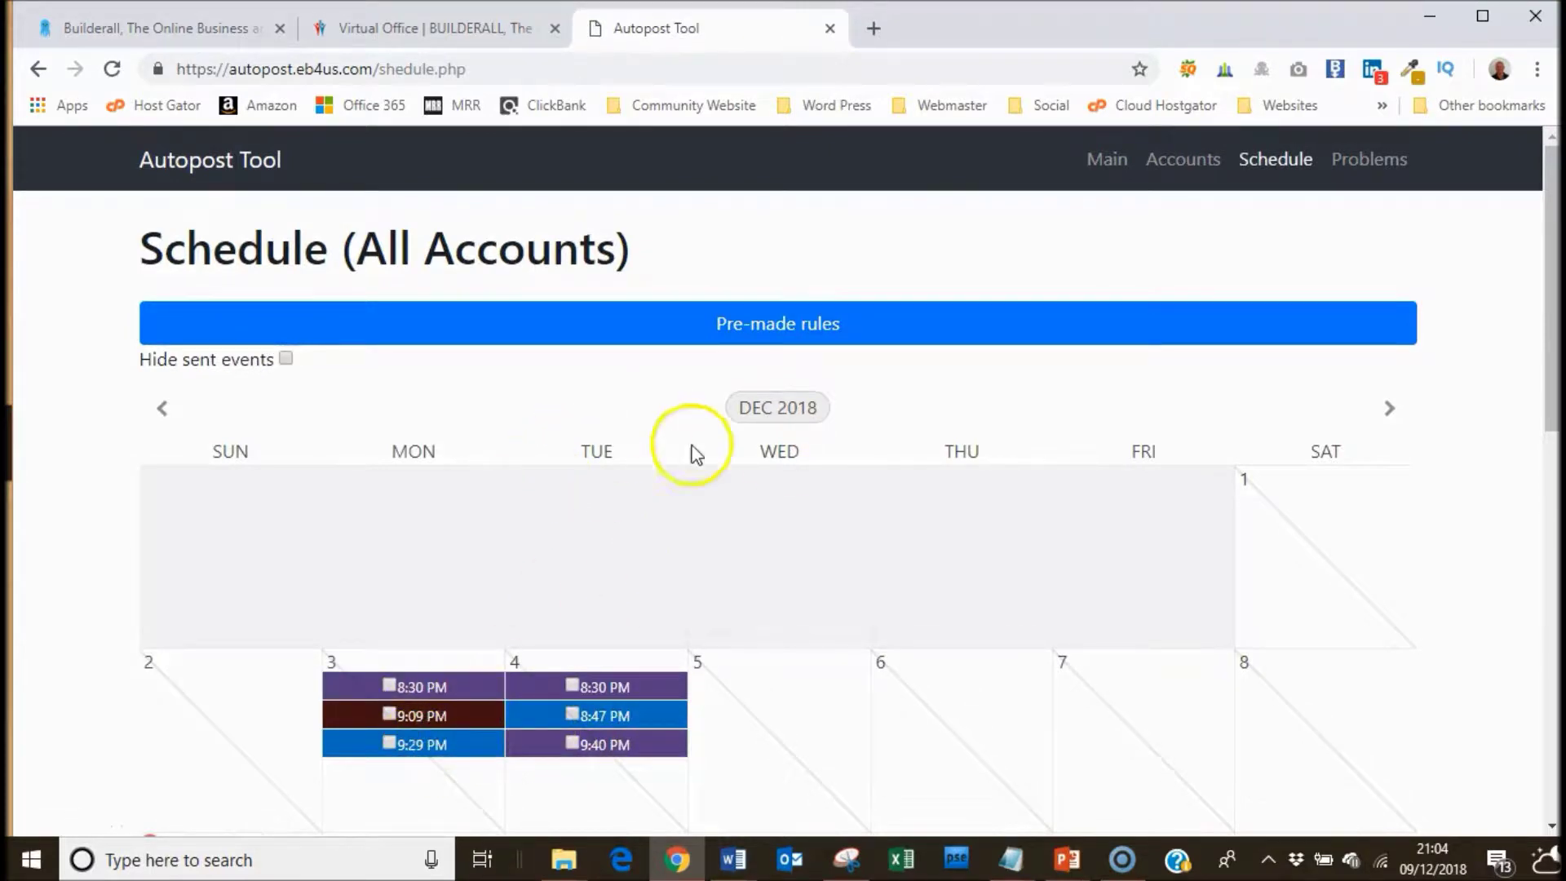
{"action": "left_click_drag", "start_coordinate": [1553, 328], "coordinate": [1554, 383]}
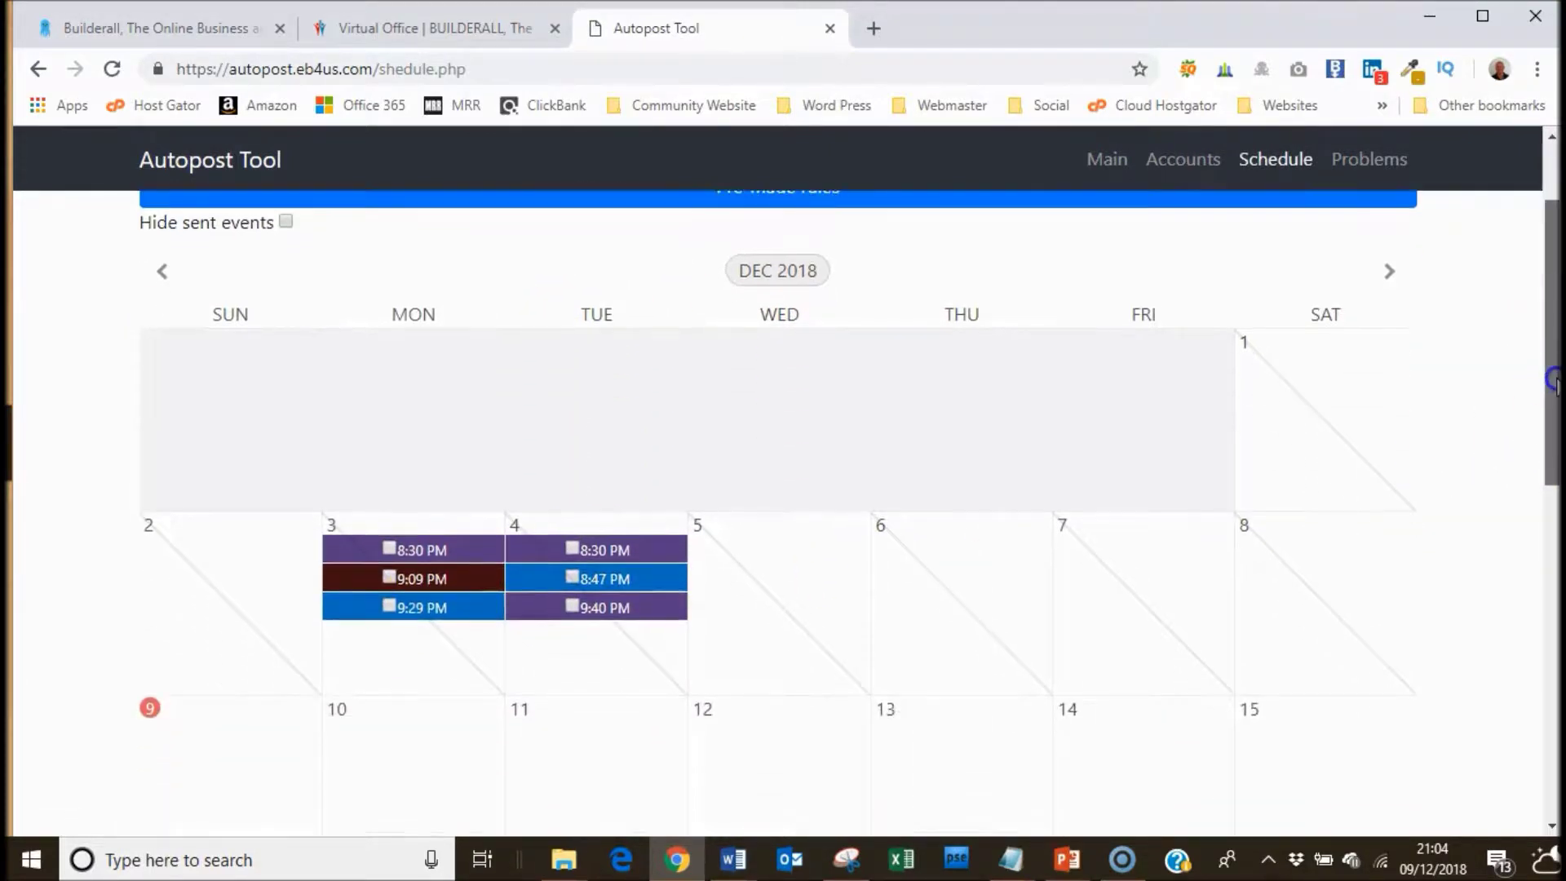
{"action": "left_click", "coordinate": [1176, 638]}
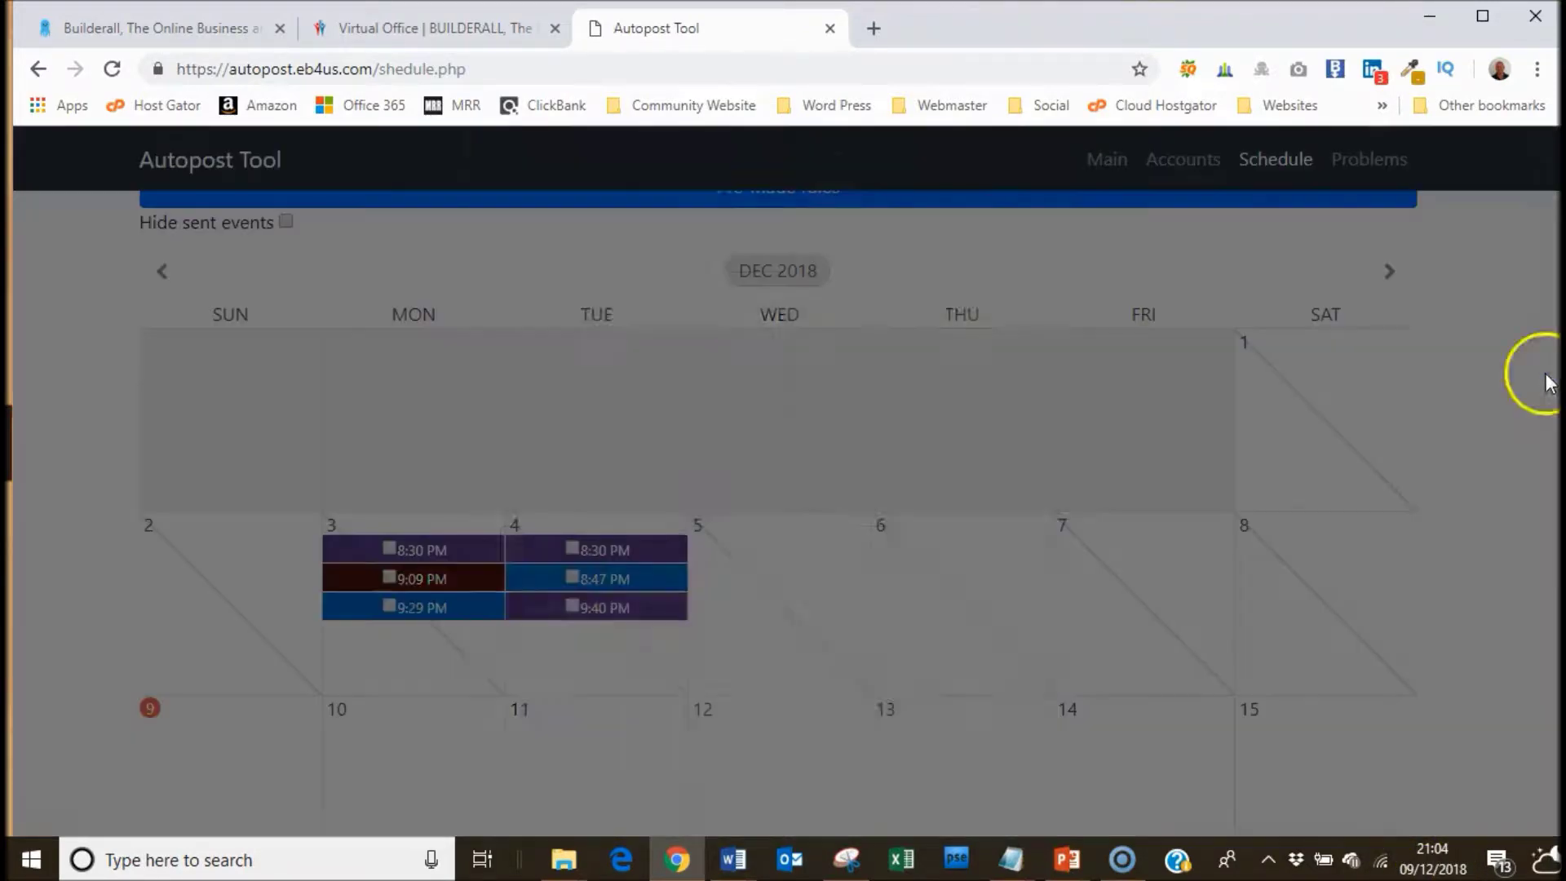
{"action": "left_click", "coordinate": [1545, 420]}
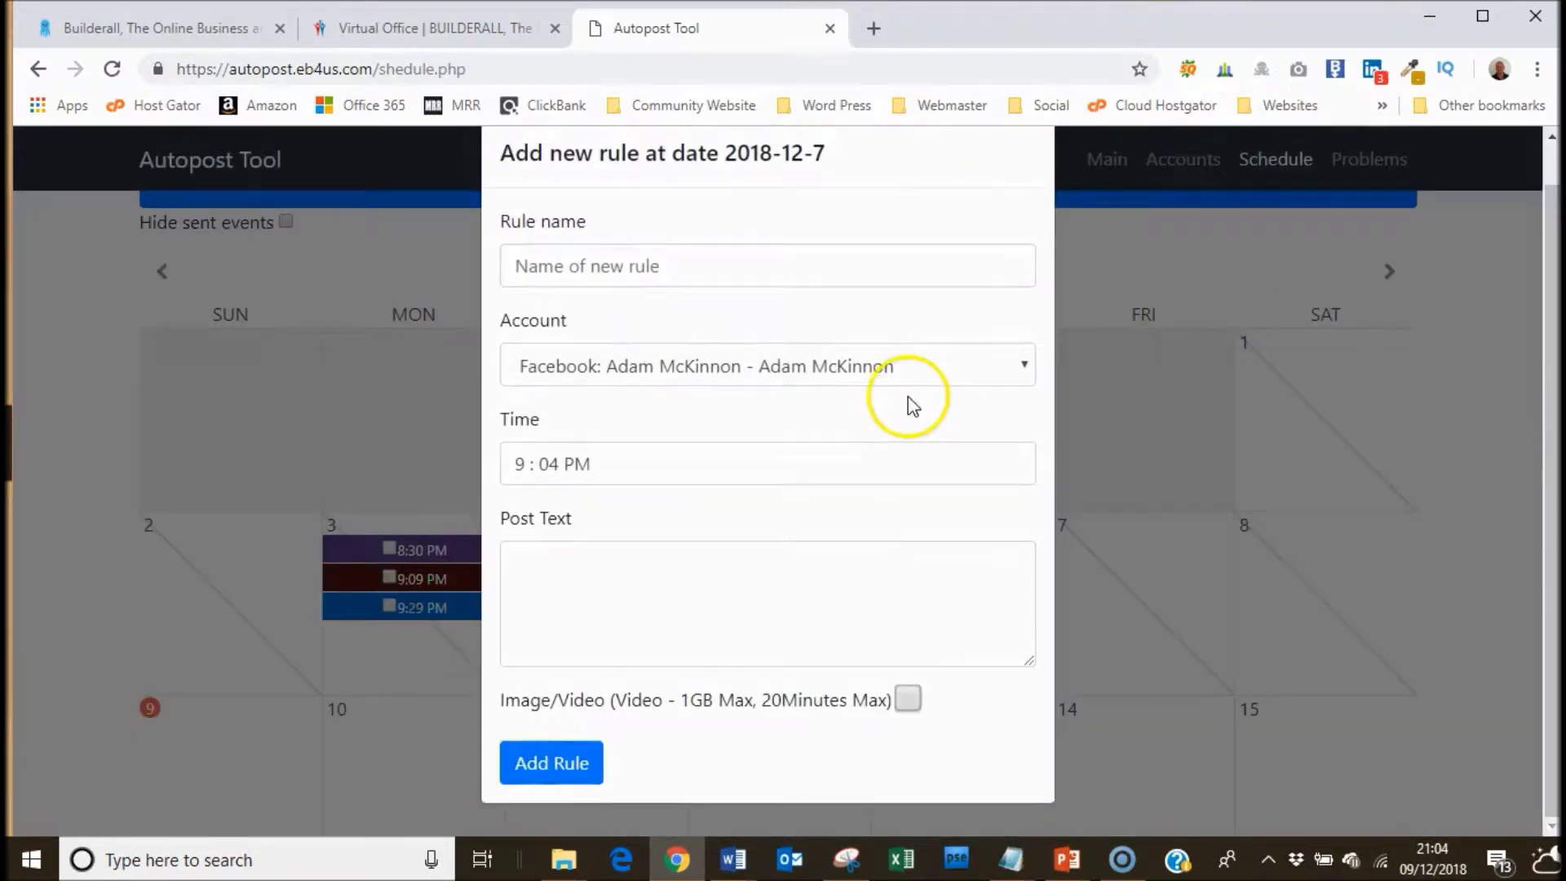
{"action": "left_click", "coordinate": [1301, 379]}
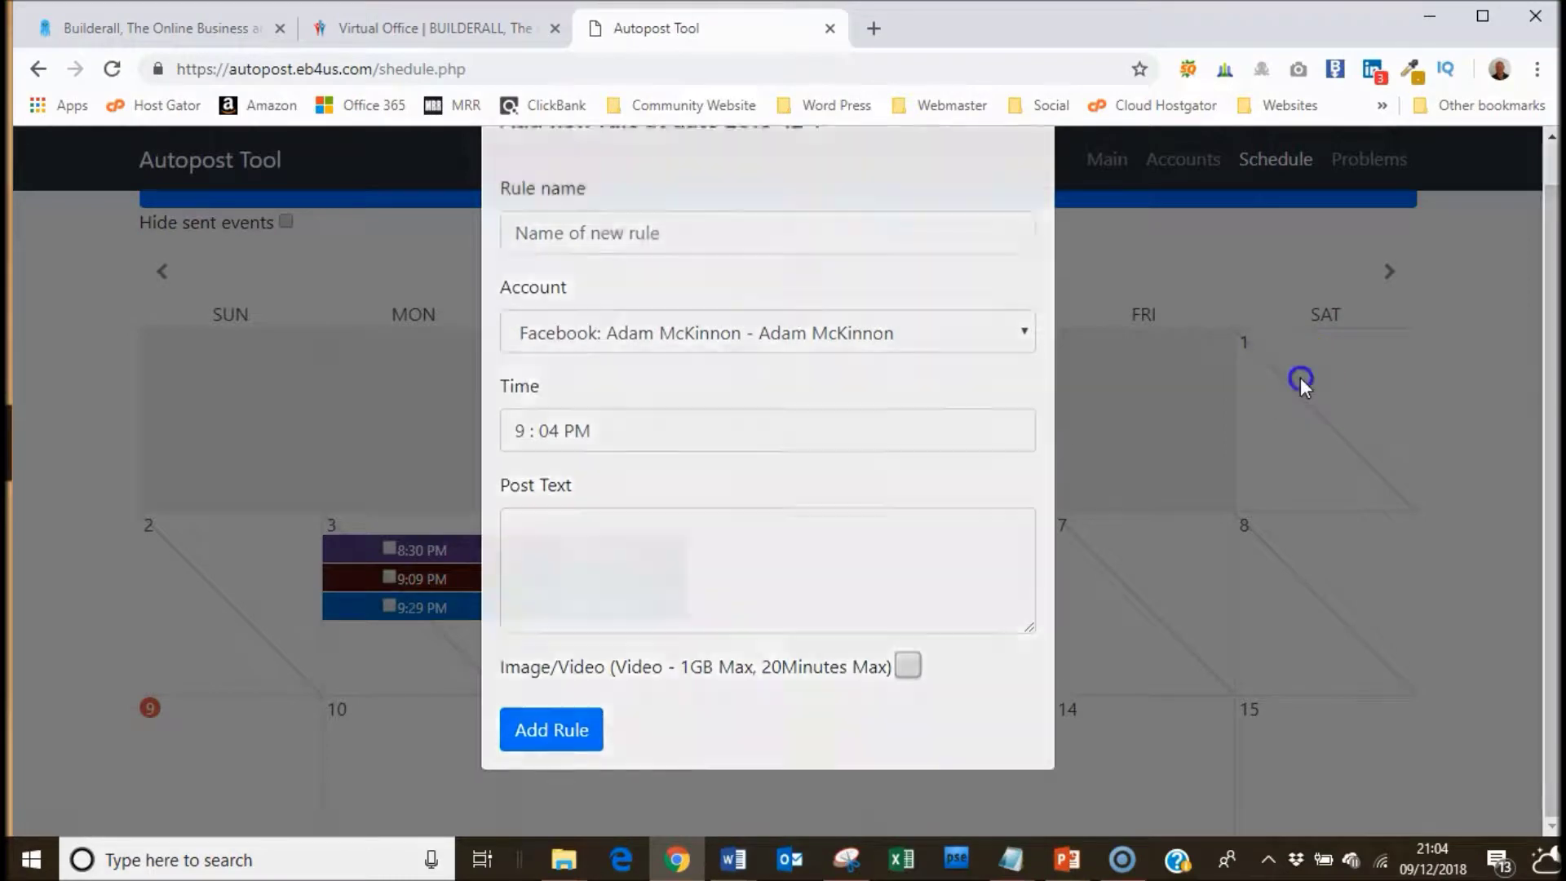
Step: Start a new rule on 9 December 2018 and name it "Builderall Post 1"
{"action": "left_click_drag", "start_coordinate": [1552, 455], "coordinate": [1555, 524]}
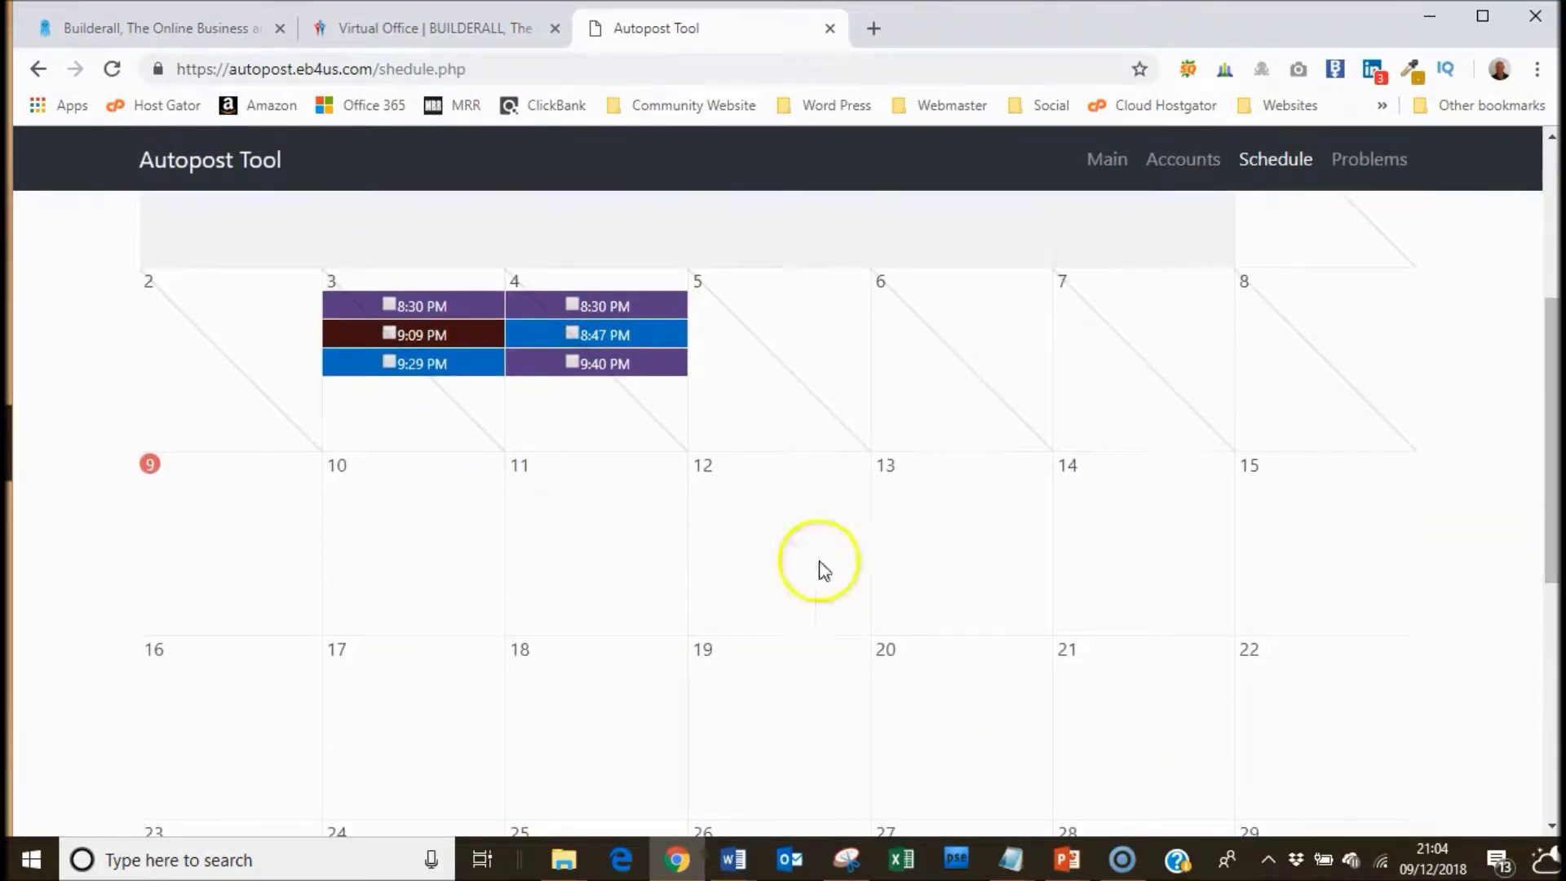
{"action": "left_click", "coordinate": [234, 502]}
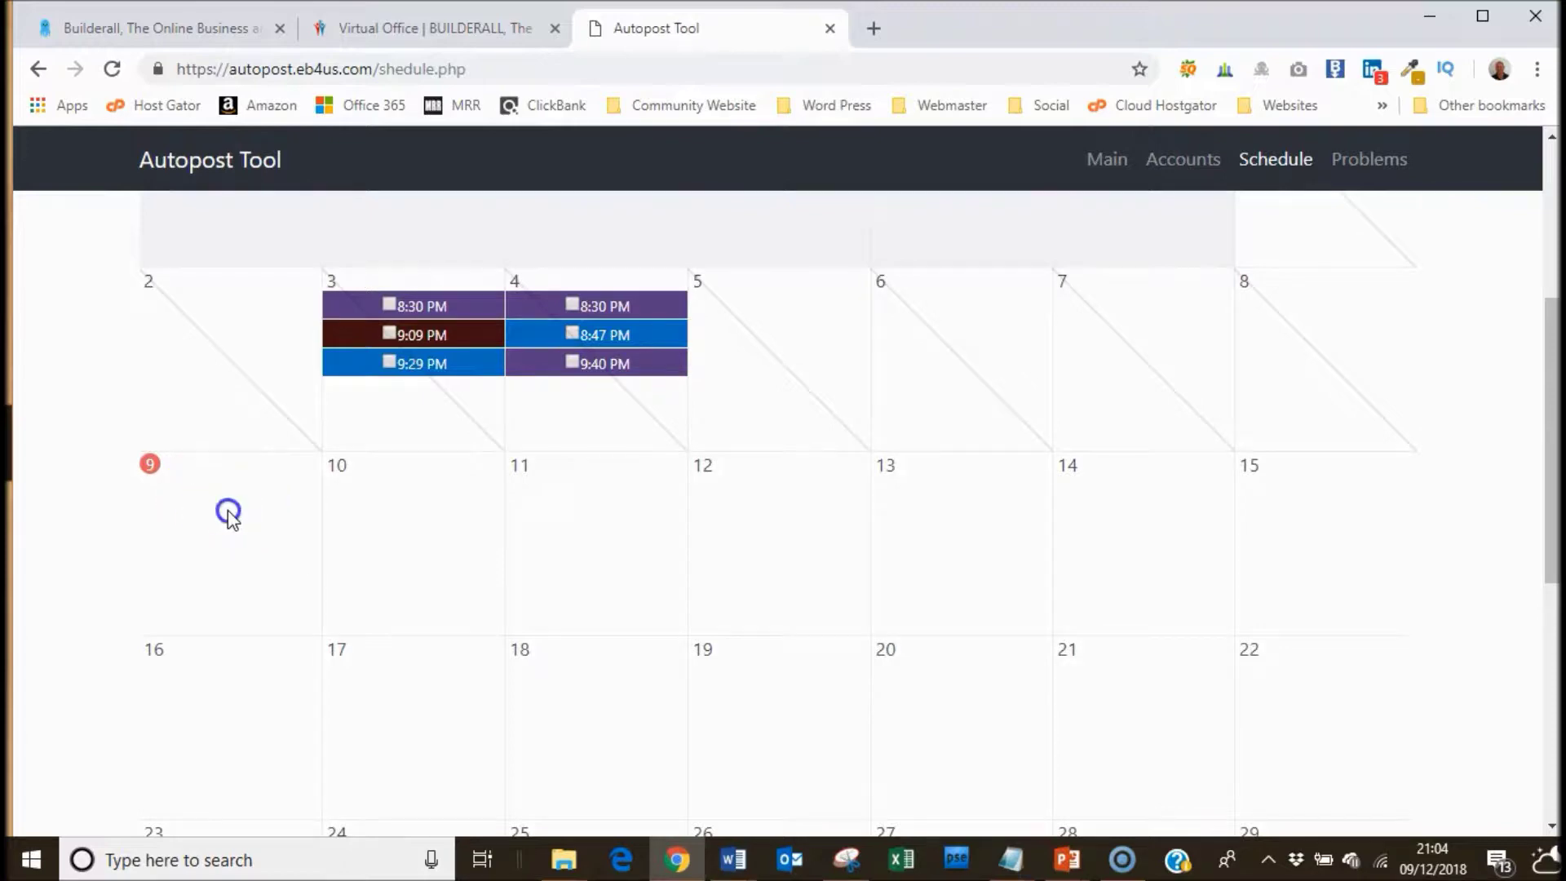
{"action": "left_click", "coordinate": [228, 511]}
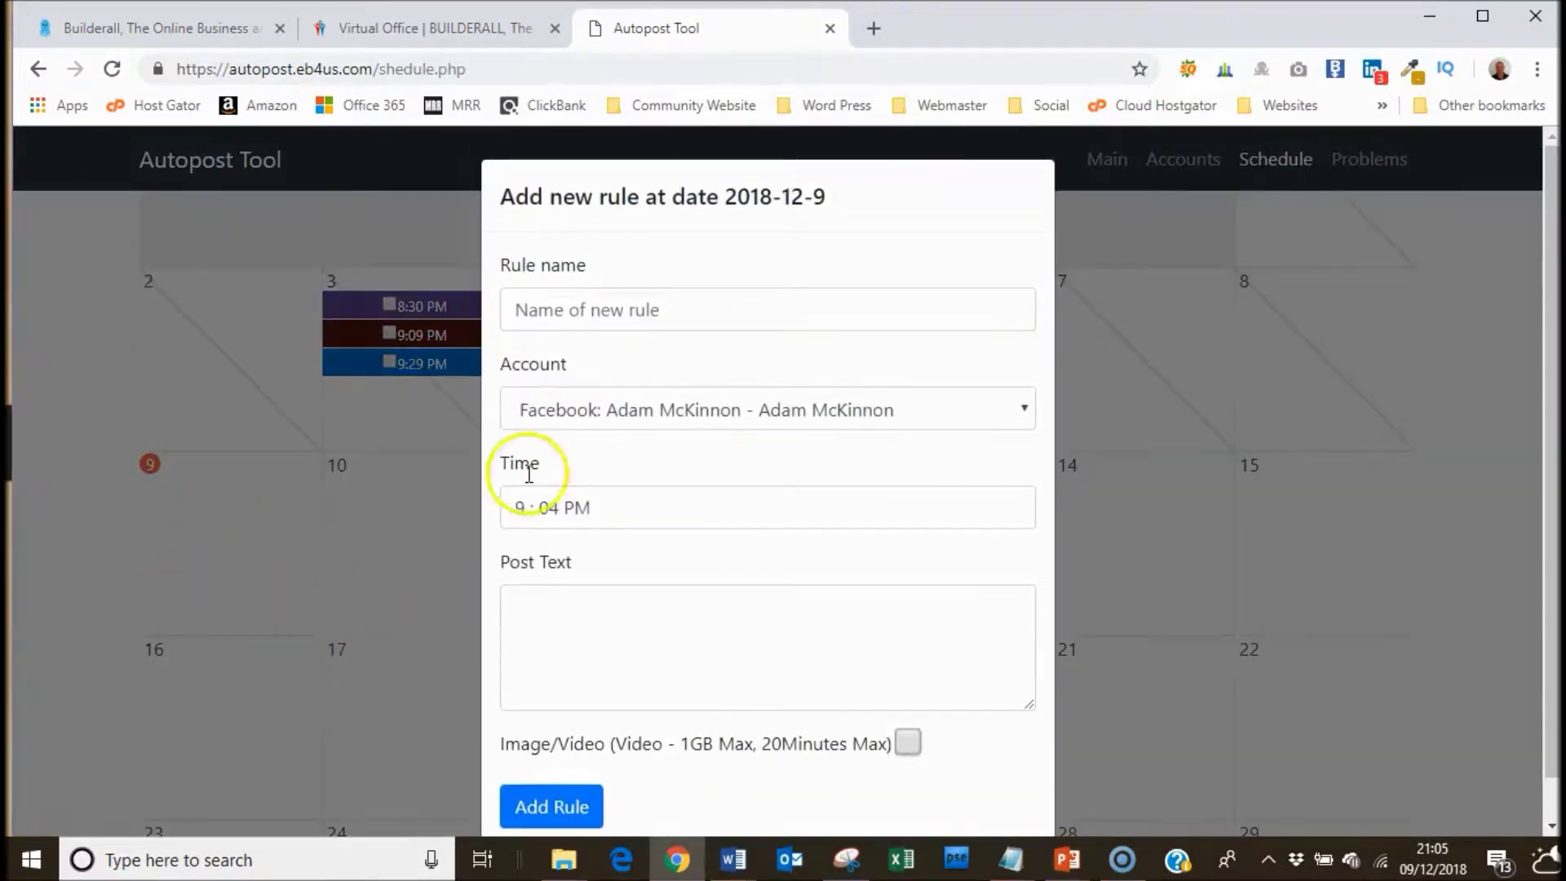
{"action": "left_click", "coordinate": [682, 308]}
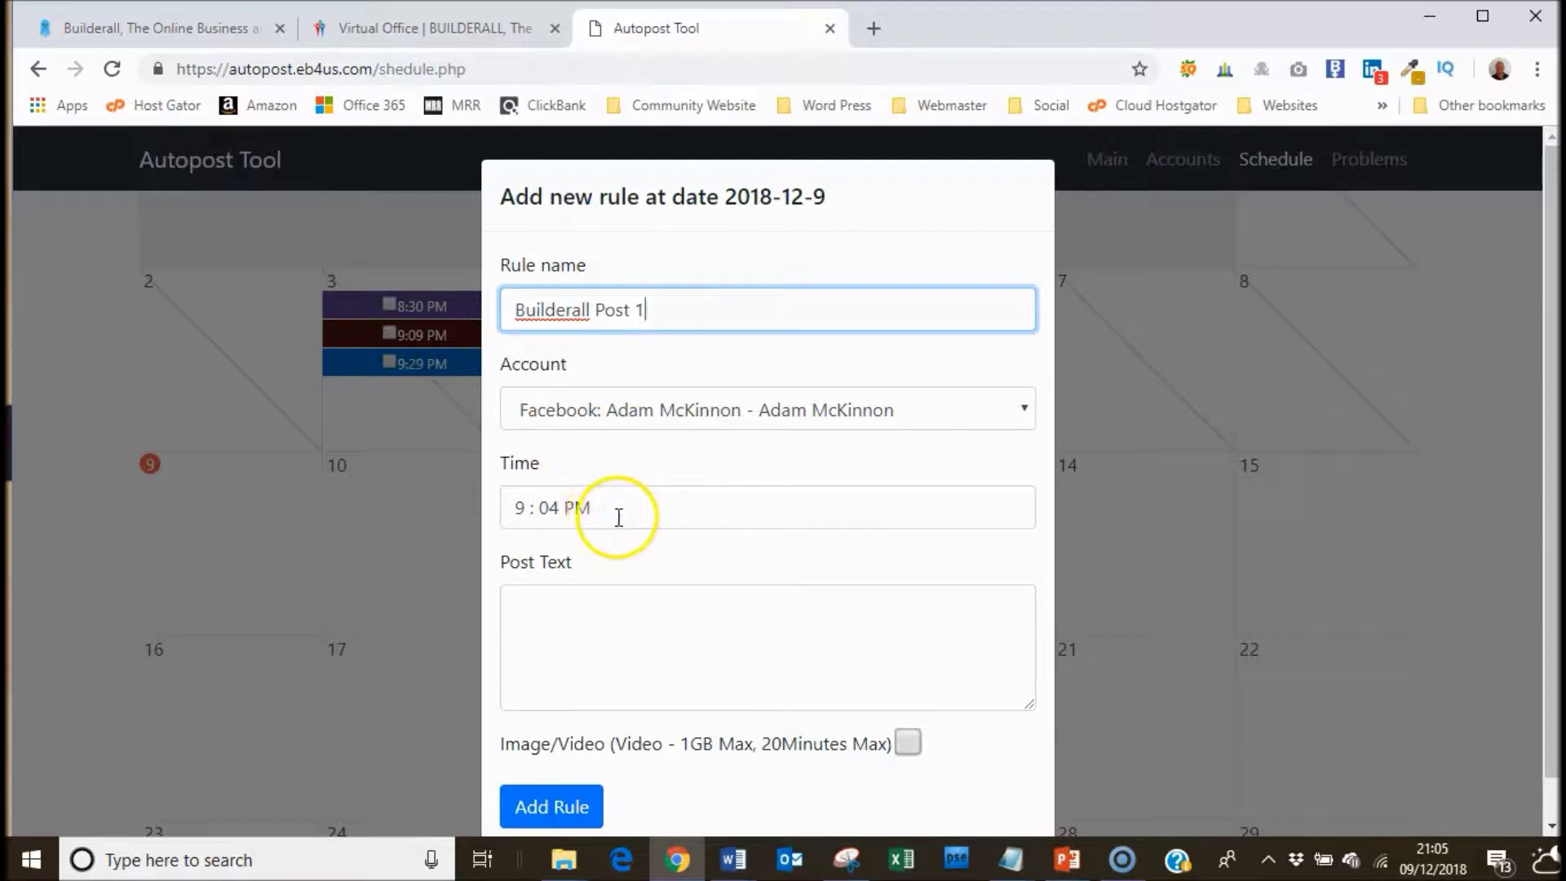
Step: Switch to the Facebook Posts document in Word and copy the full text of post 1
{"action": "left_click", "coordinate": [1010, 864]}
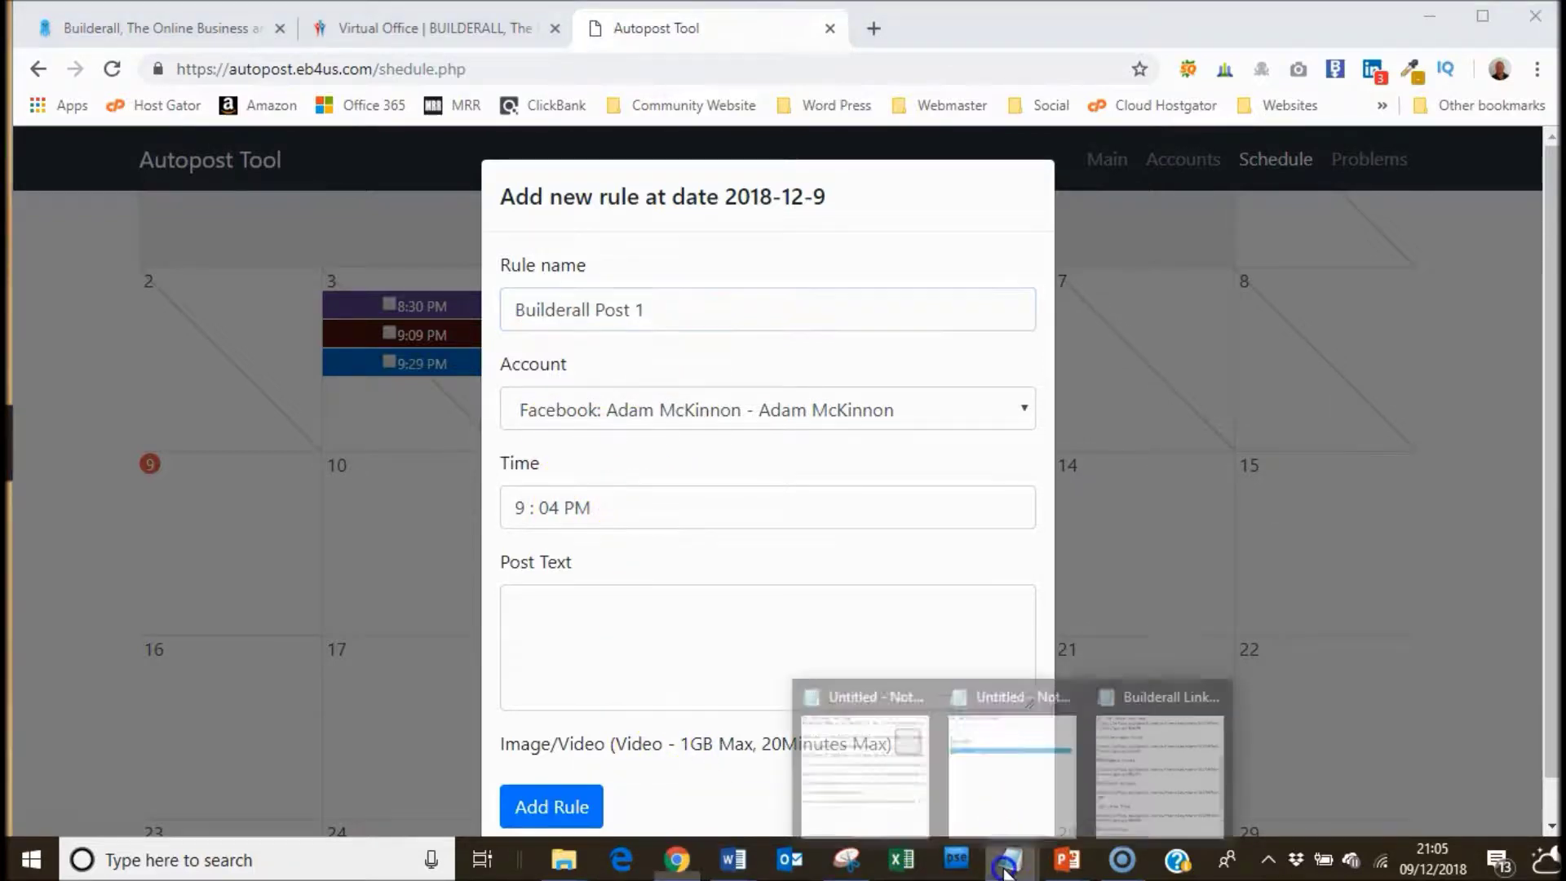
{"action": "mouse_move", "coordinate": [739, 856]}
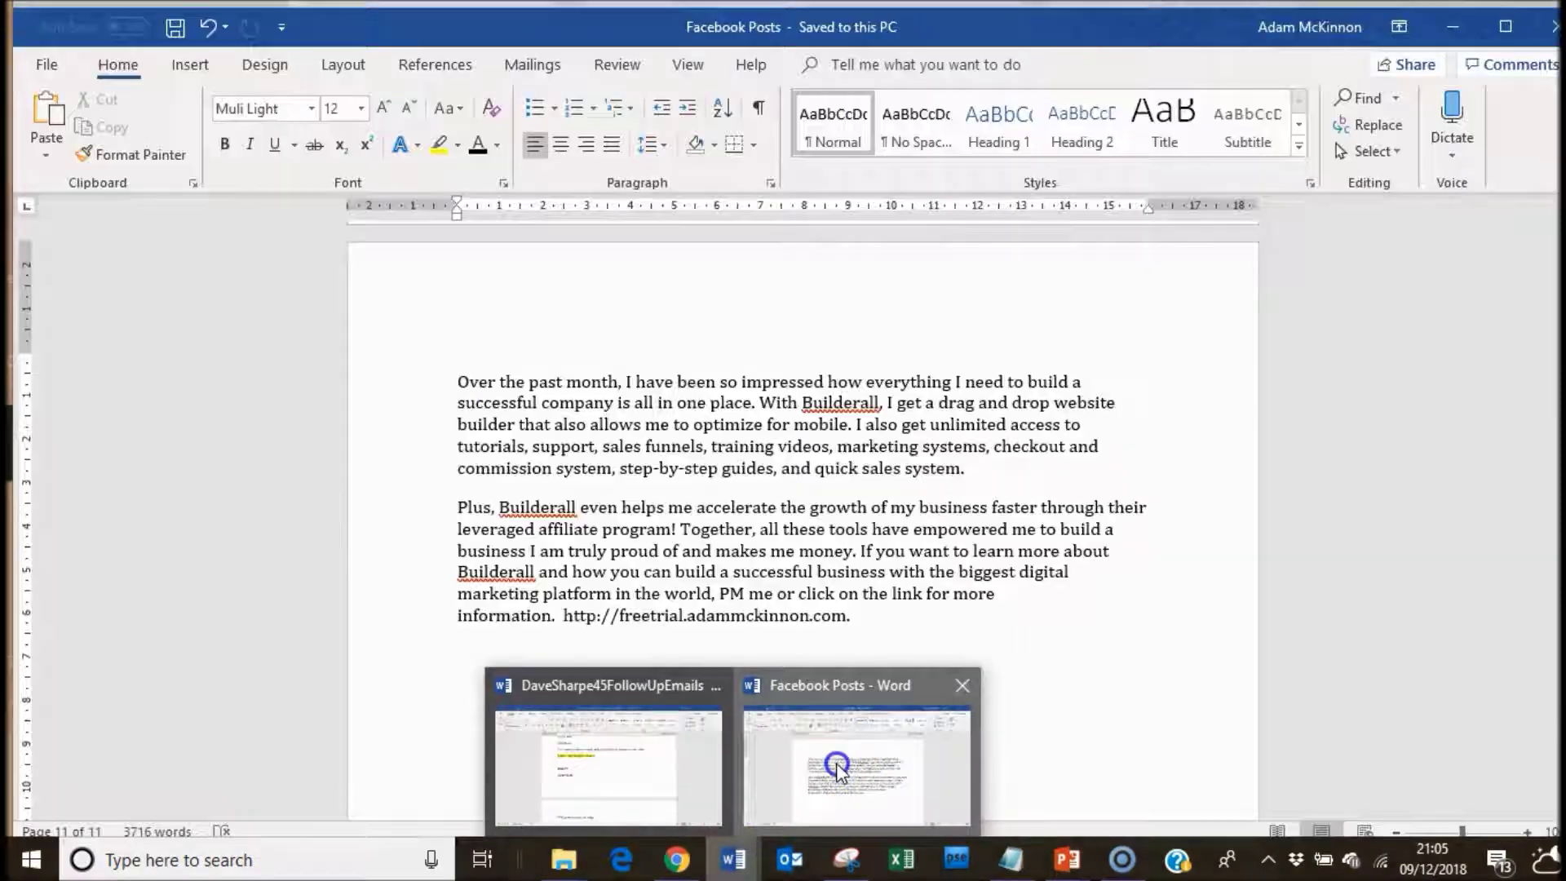
{"action": "left_click", "coordinate": [856, 767]}
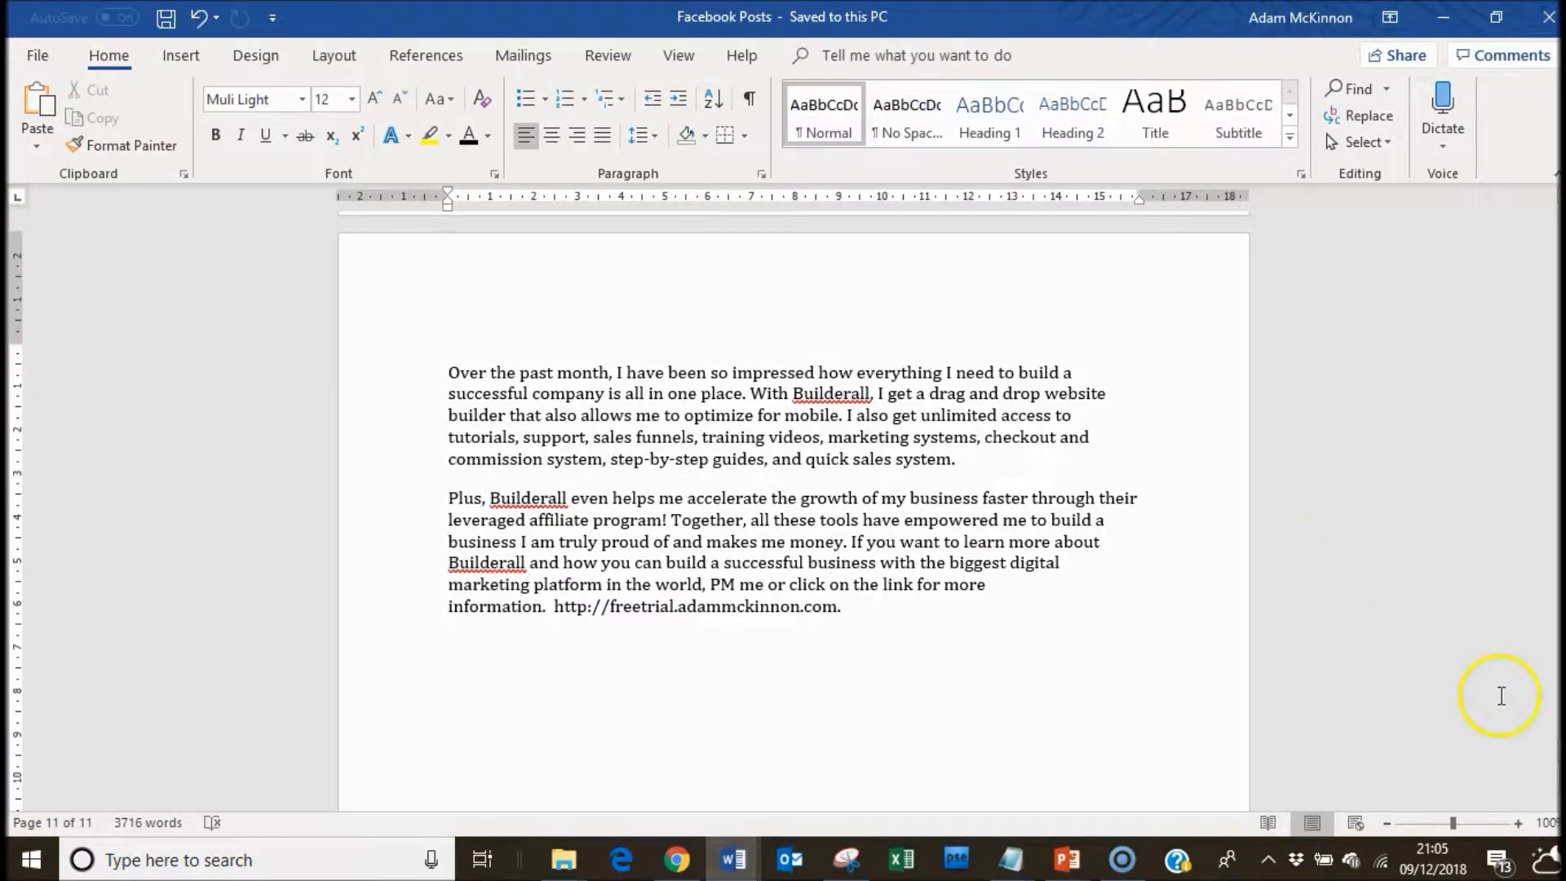
{"action": "left_click_drag", "start_coordinate": [1561, 758], "coordinate": [1561, 217]}
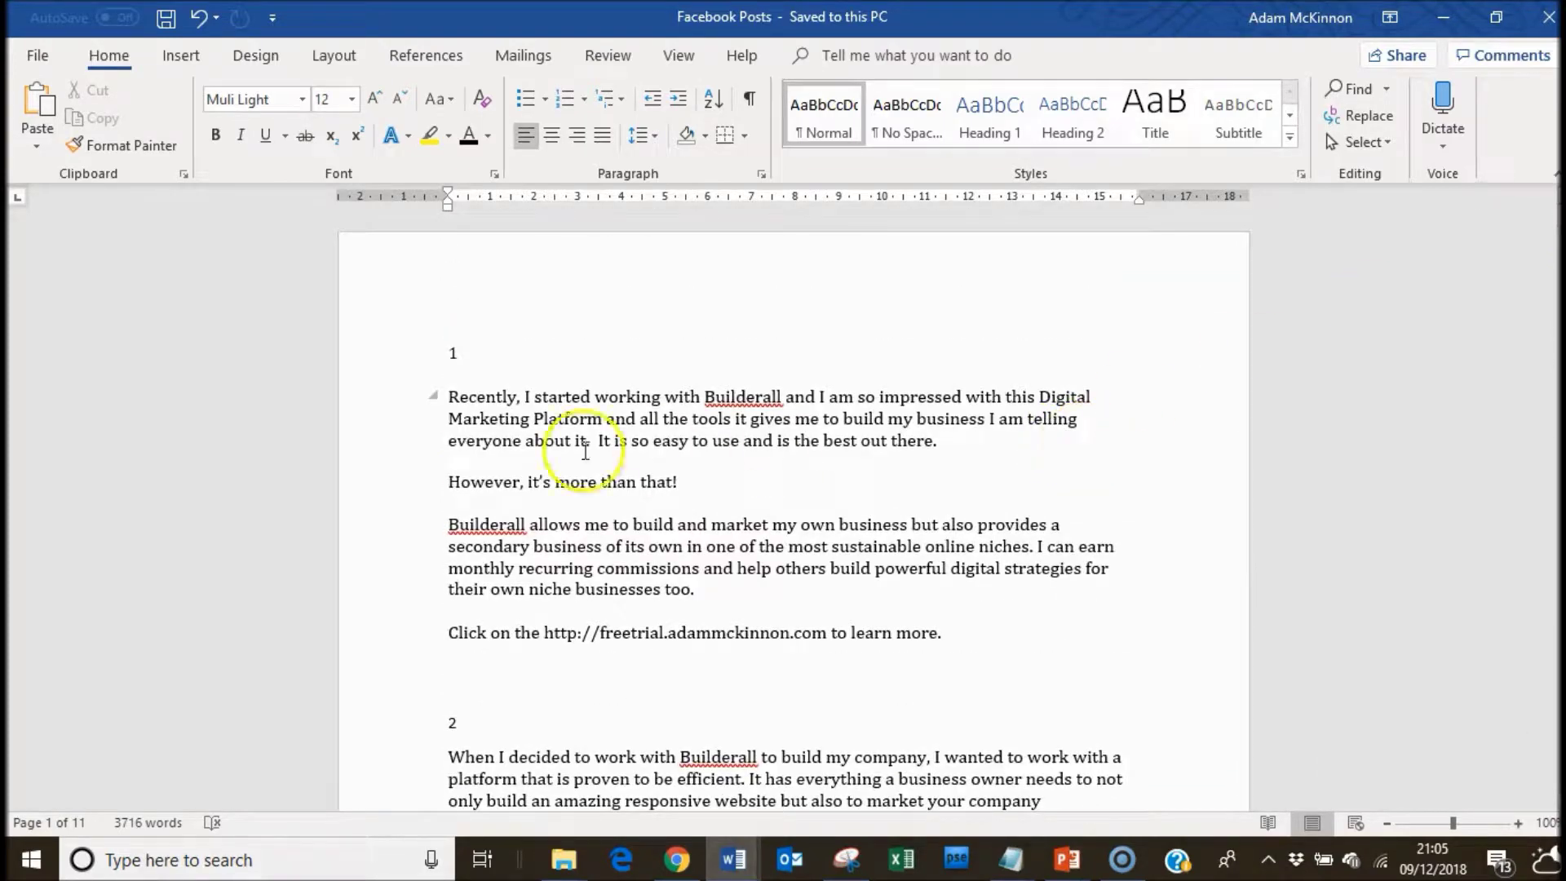
{"action": "left_click_drag", "start_coordinate": [457, 397], "coordinate": [940, 632]}
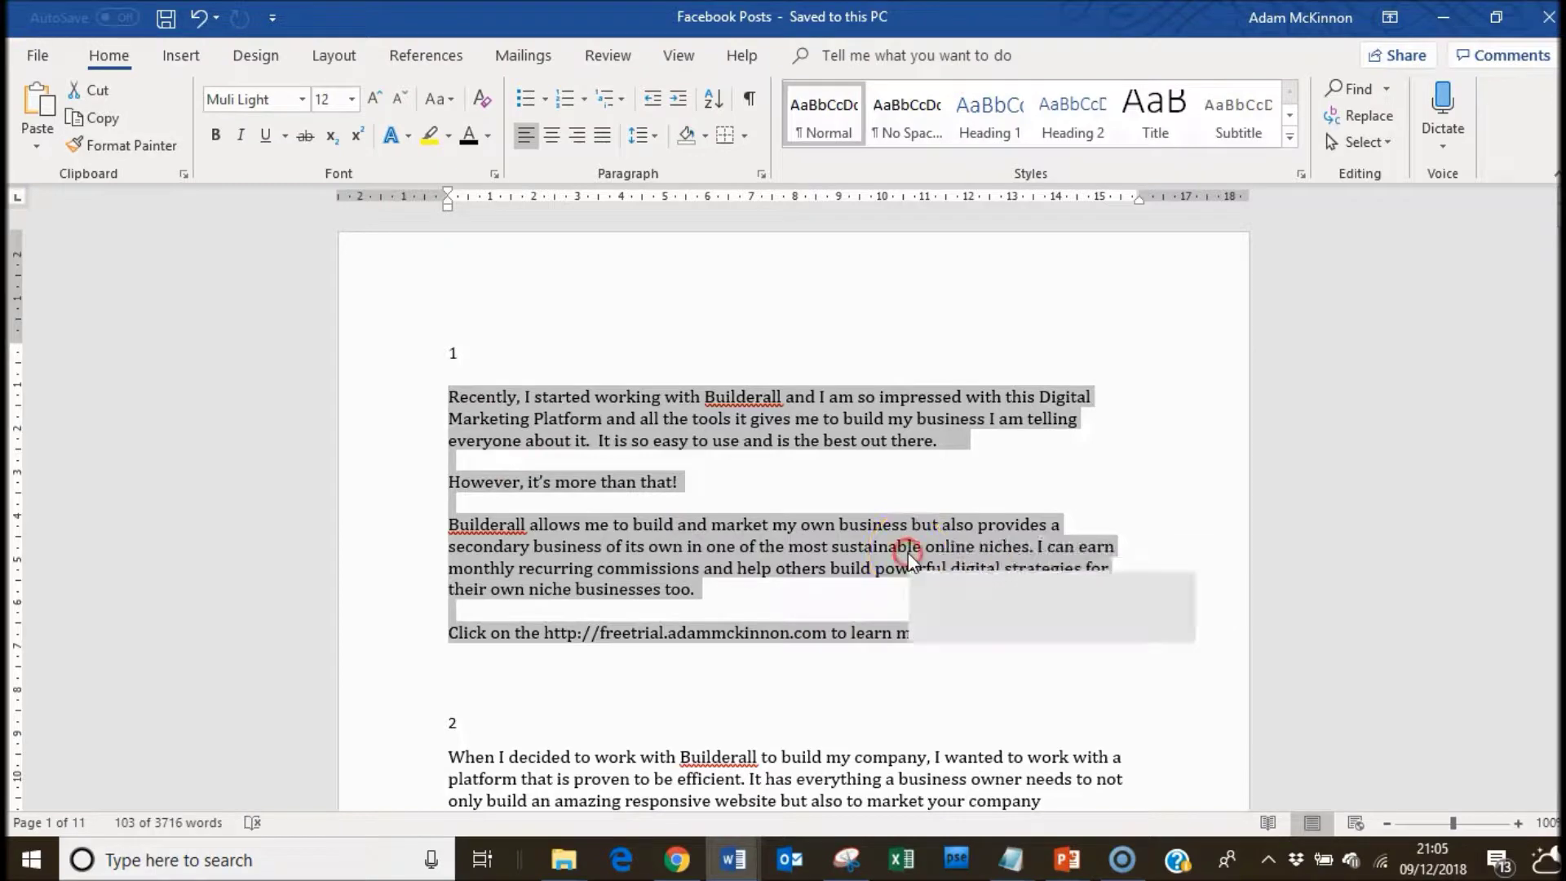
{"action": "left_click", "coordinate": [967, 245]}
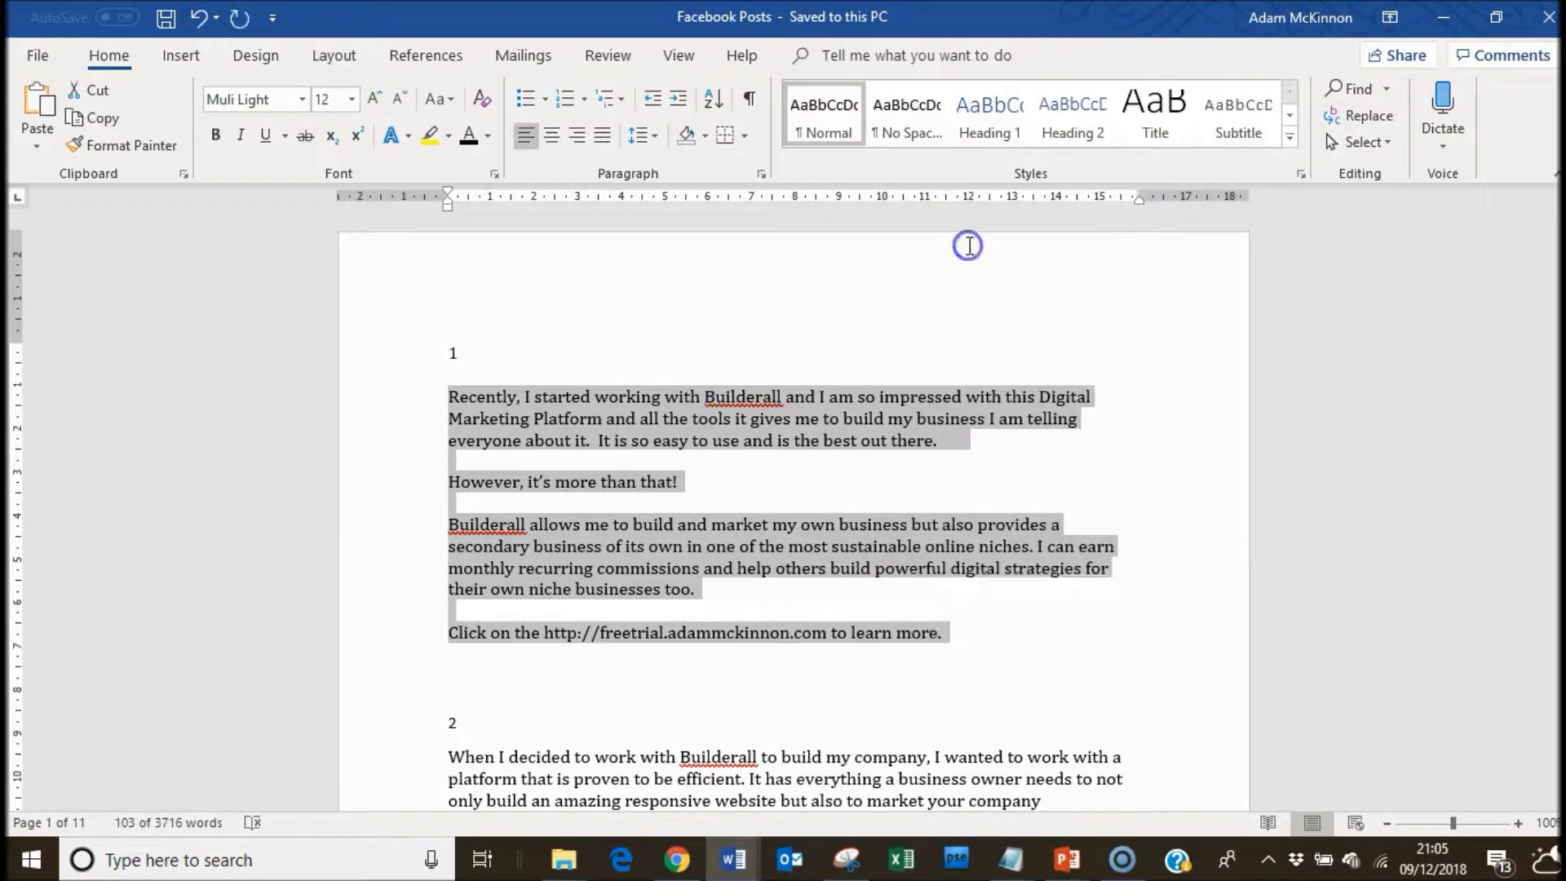
Step: Return to the Autopost Tool, set the rule's time to 9:30 PM and paste the copied text as its post text
{"action": "left_click", "coordinate": [678, 857]}
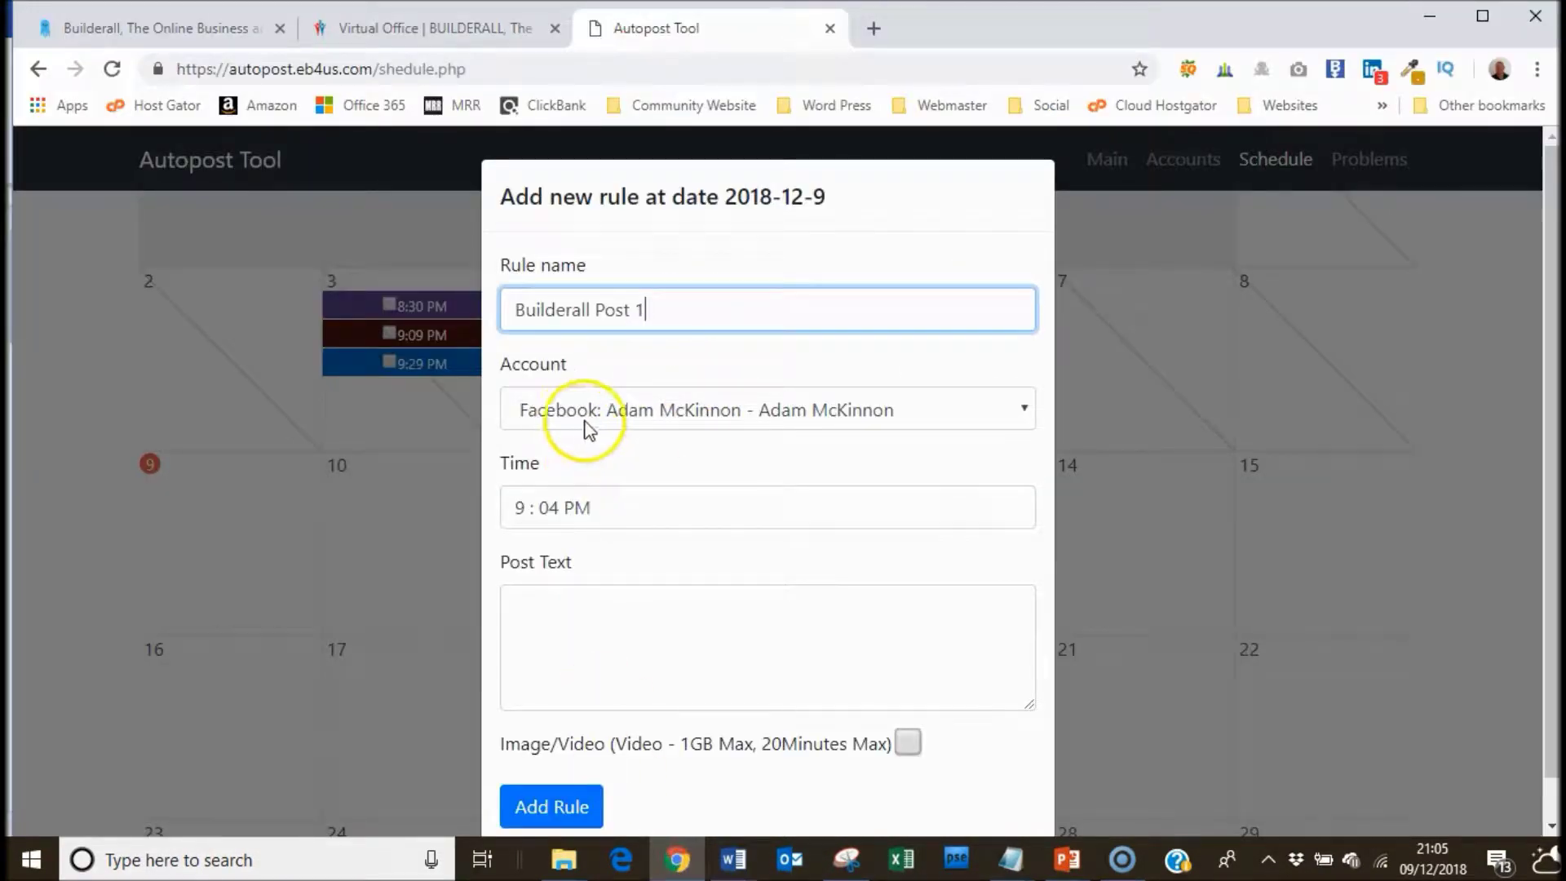
{"action": "left_click", "coordinate": [557, 507]}
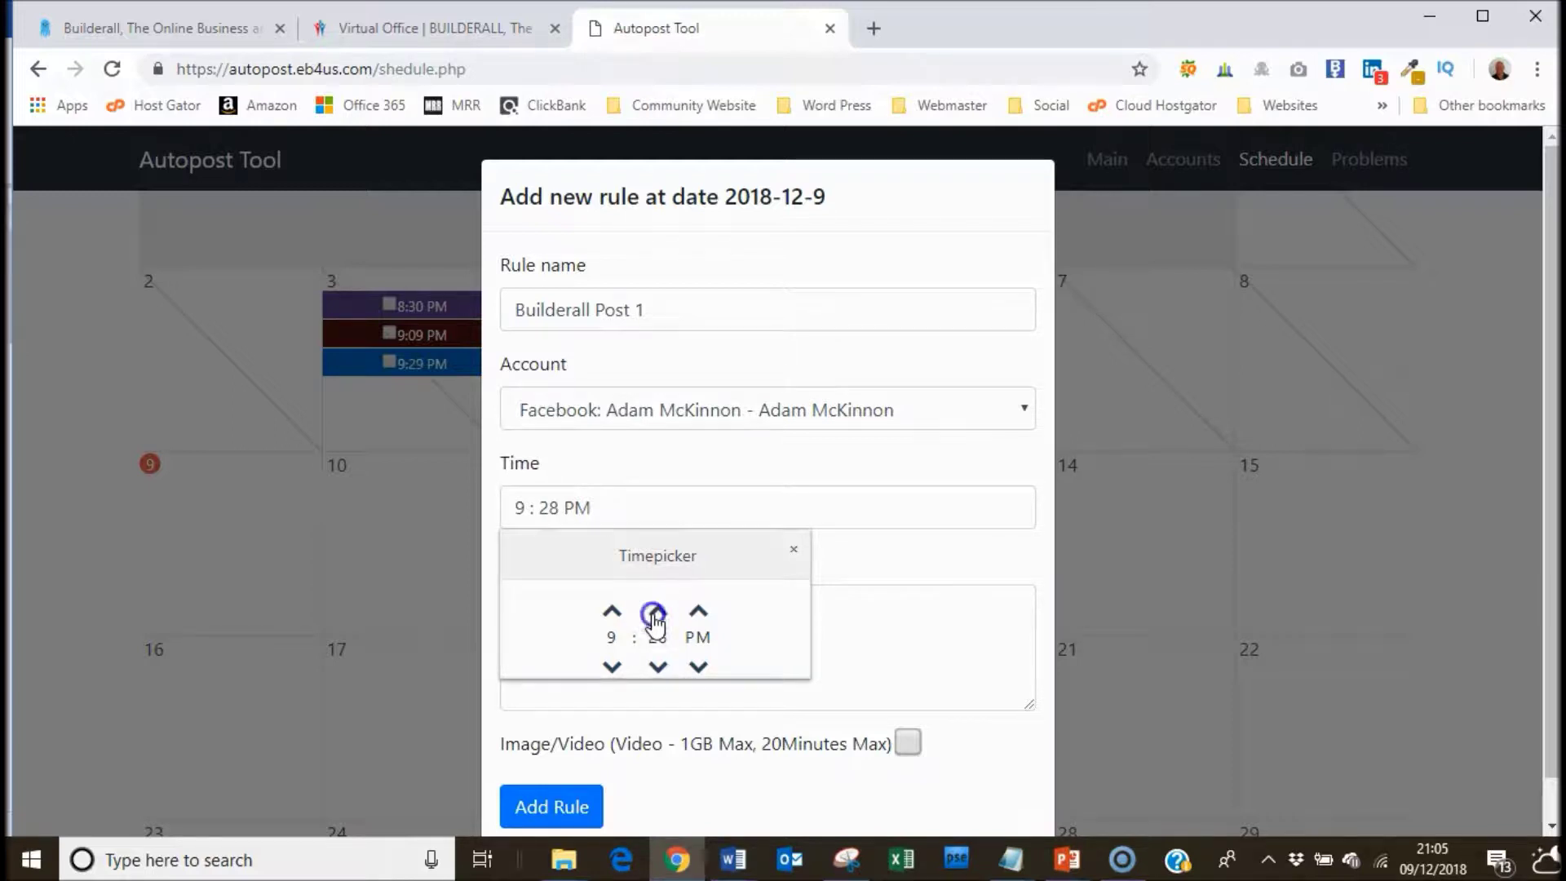
{"action": "left_click", "coordinate": [869, 630]}
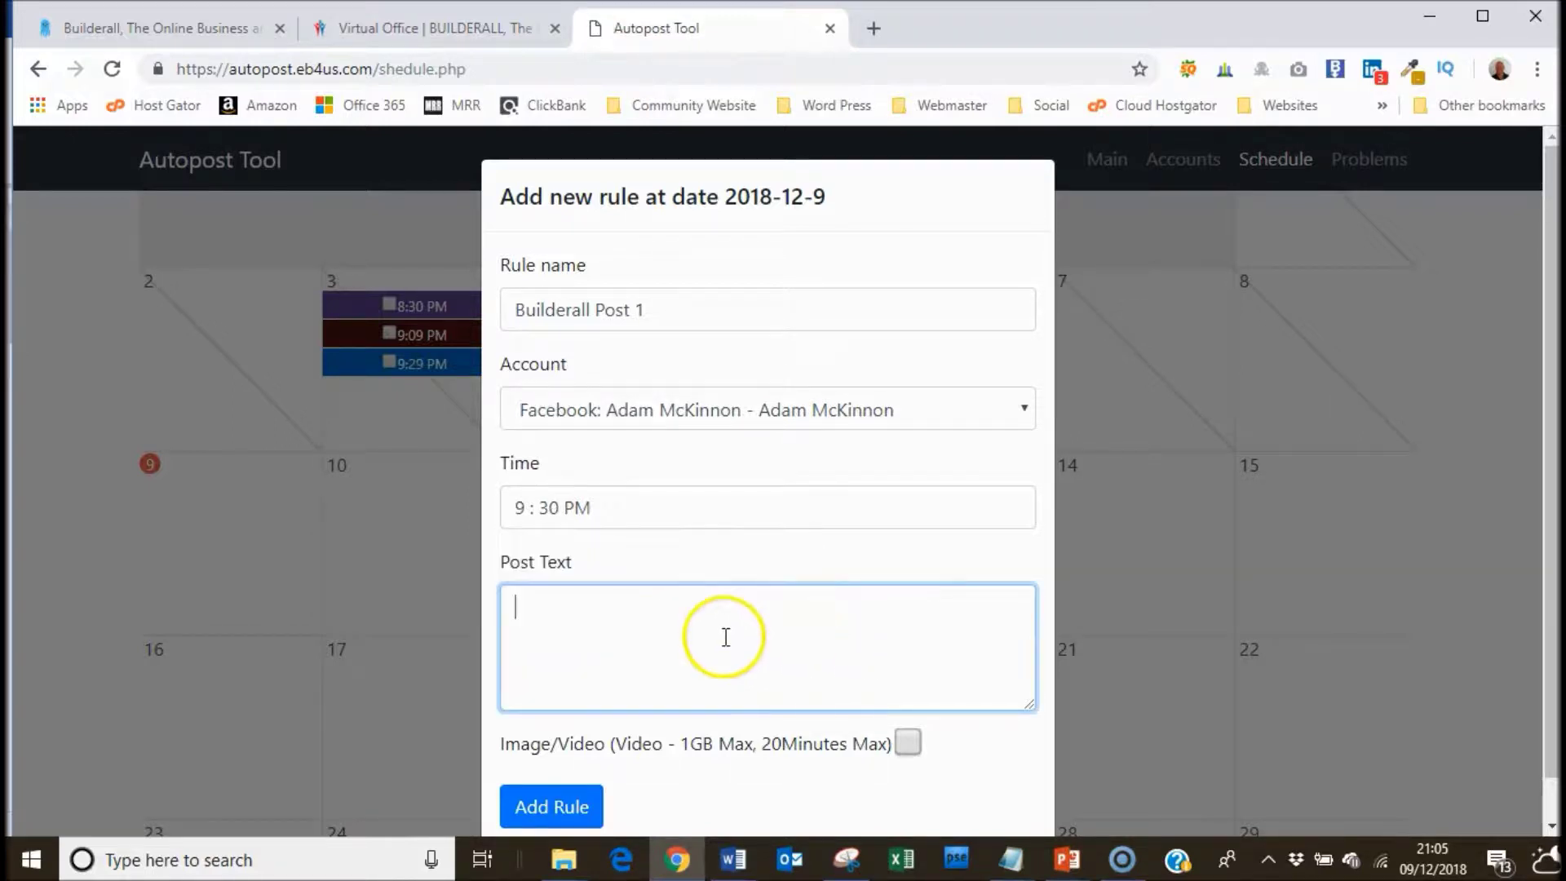
{"action": "right_click", "coordinate": [633, 608]}
{"action": "left_click", "coordinate": [689, 430]}
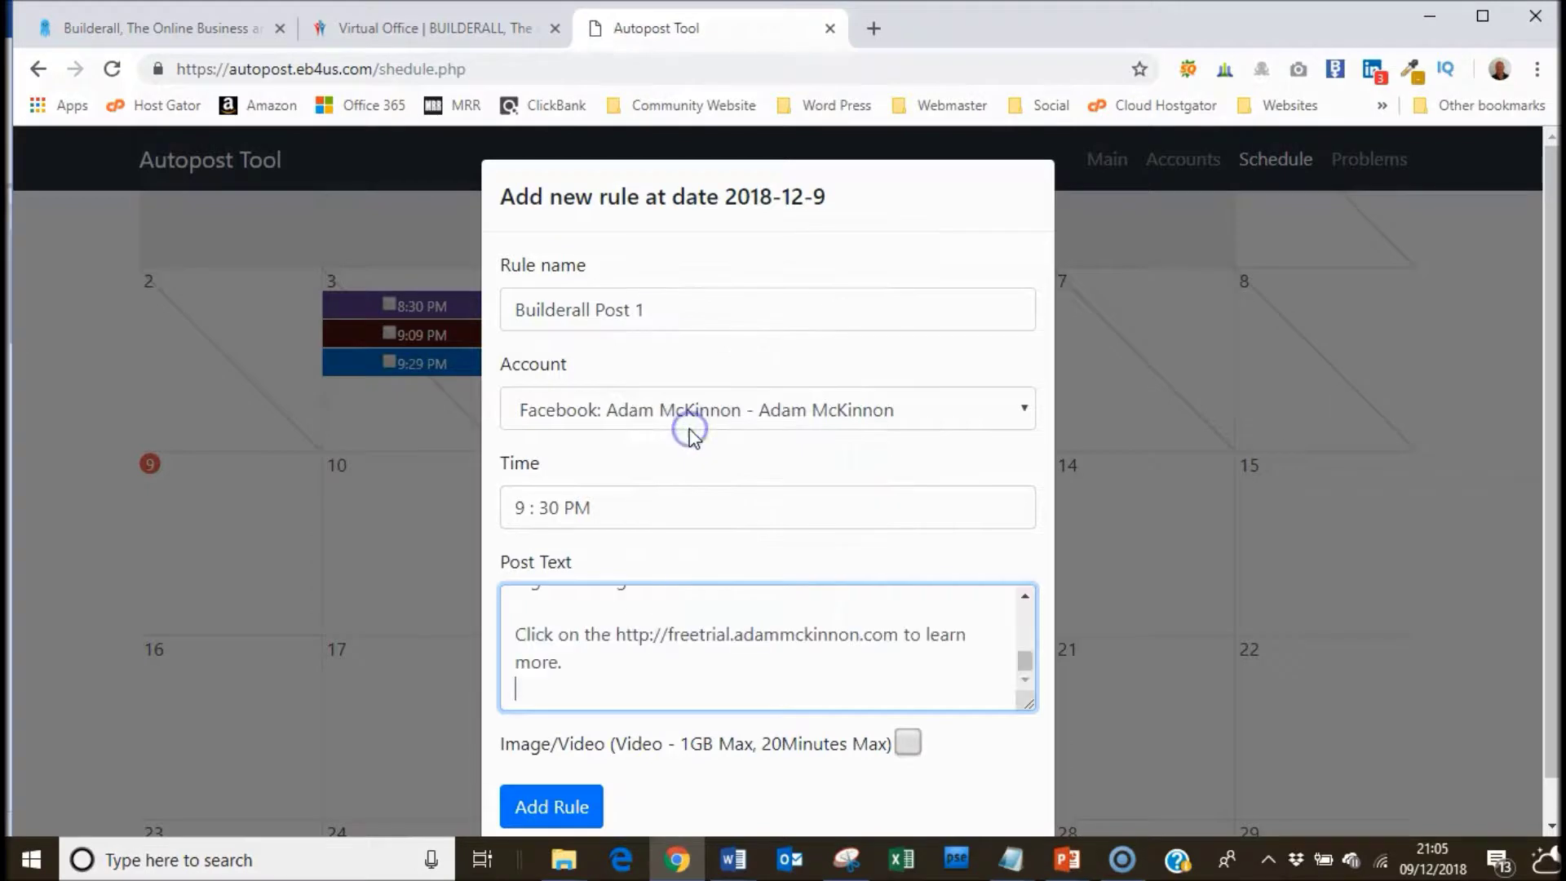
Step: Enable the rule's image/video attachment and attach Day-01.png from the Builderall Facebook Posts folder in Downloads
{"action": "left_click", "coordinate": [909, 743]}
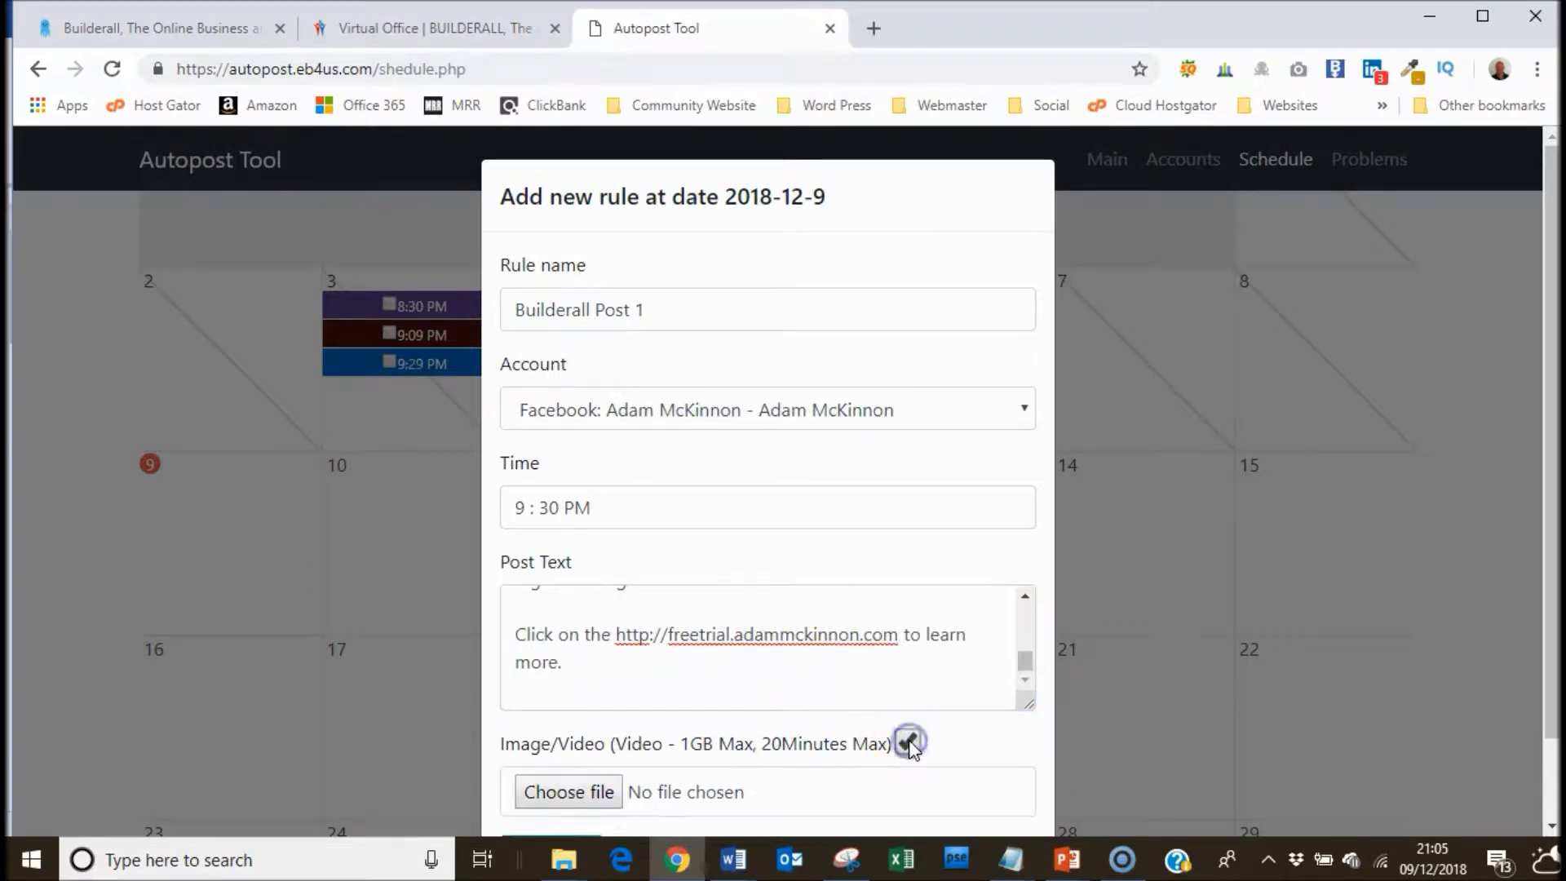
{"action": "left_click", "coordinate": [608, 793]}
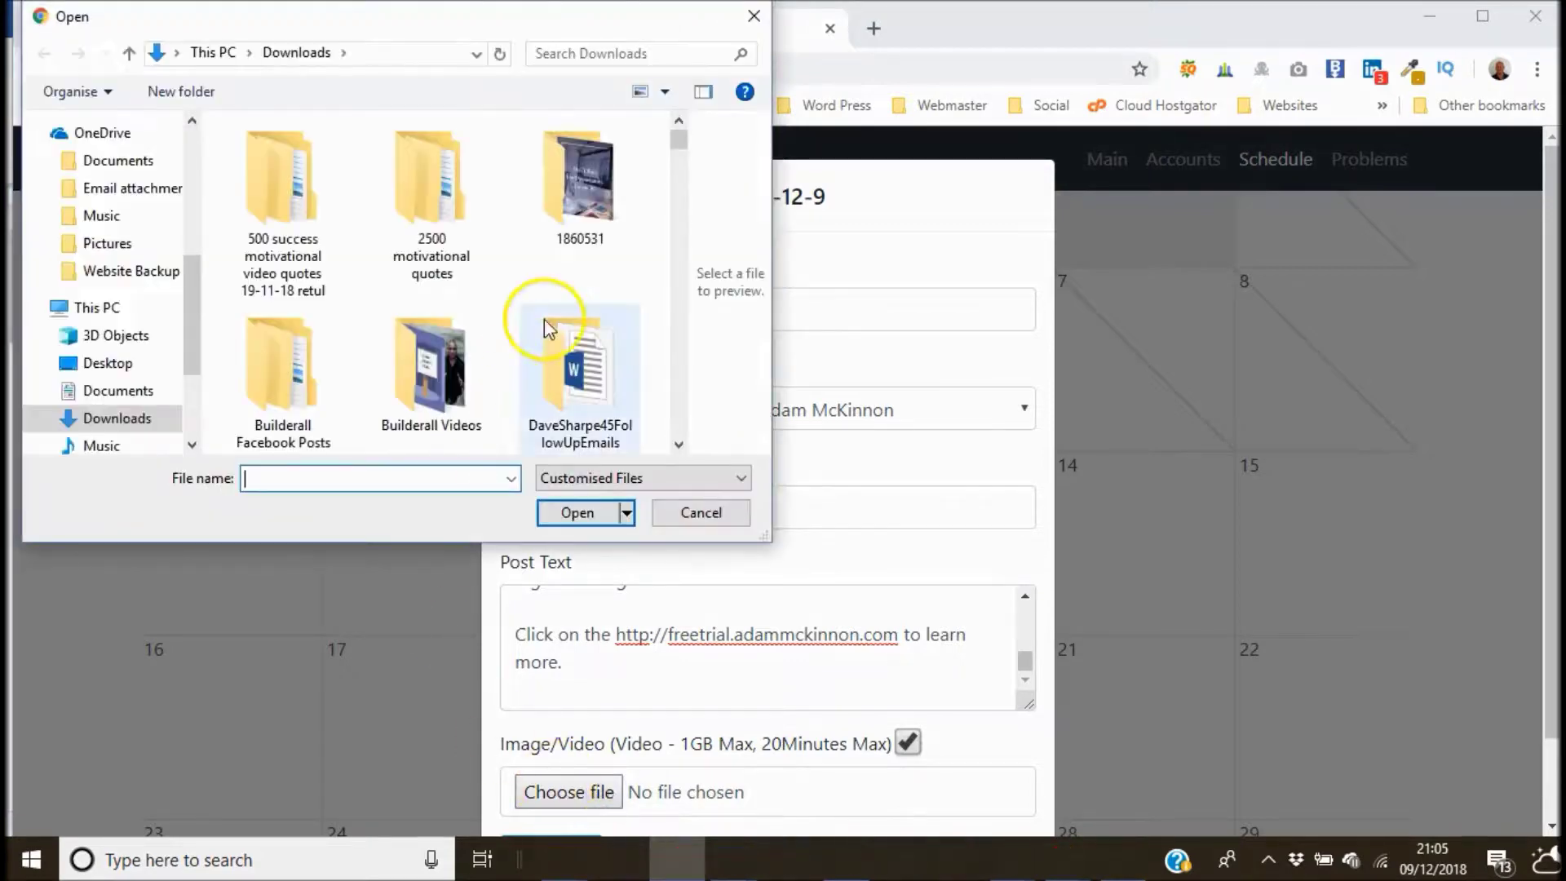
{"action": "double_click", "coordinate": [439, 369]}
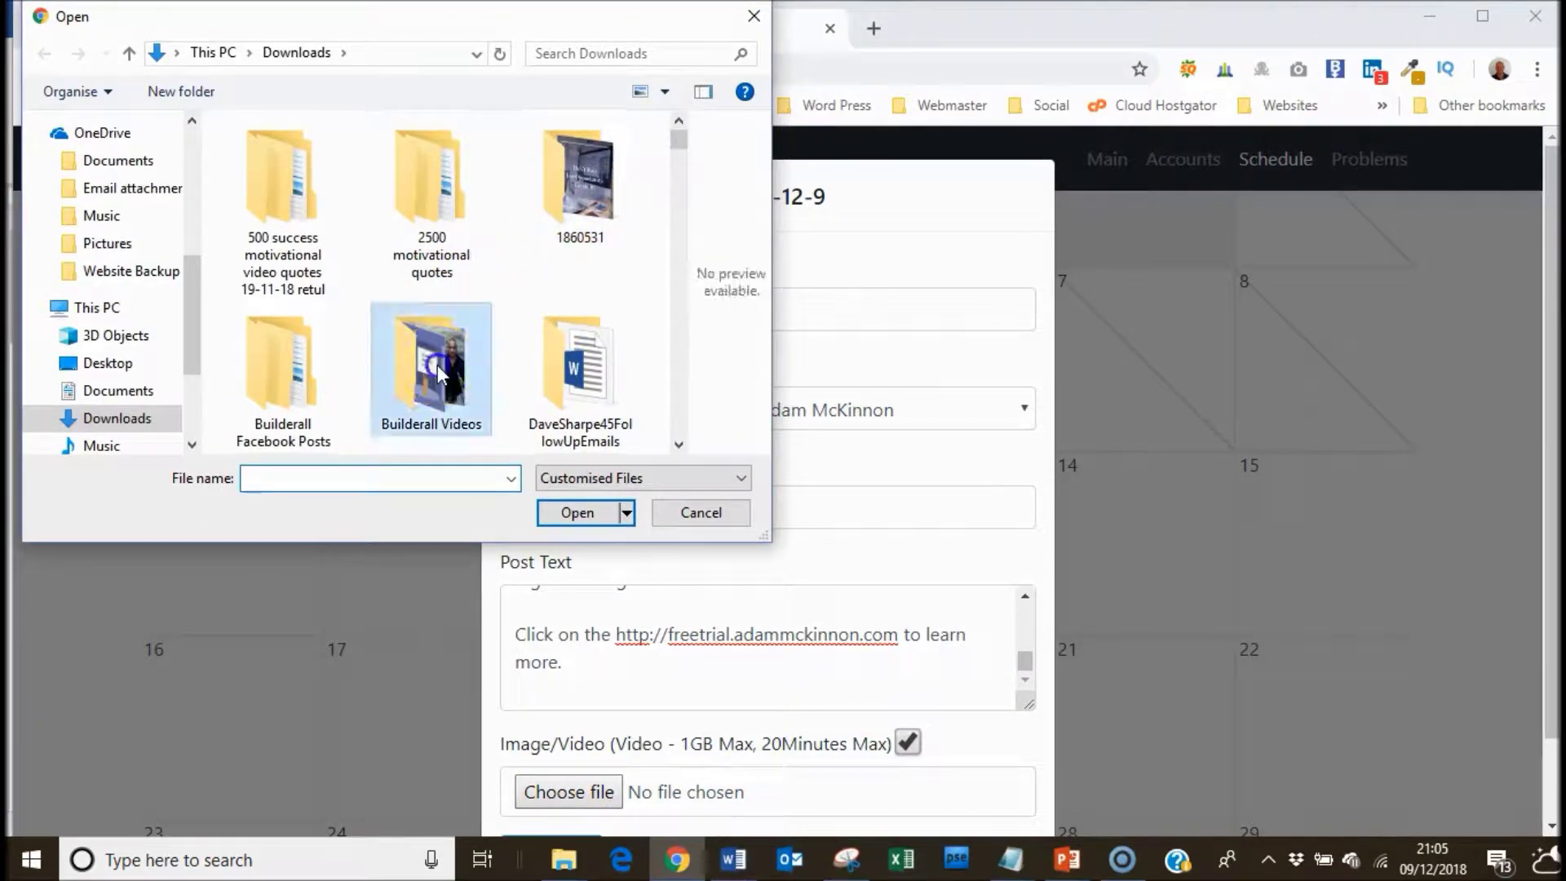
{"action": "left_click", "coordinate": [130, 57]}
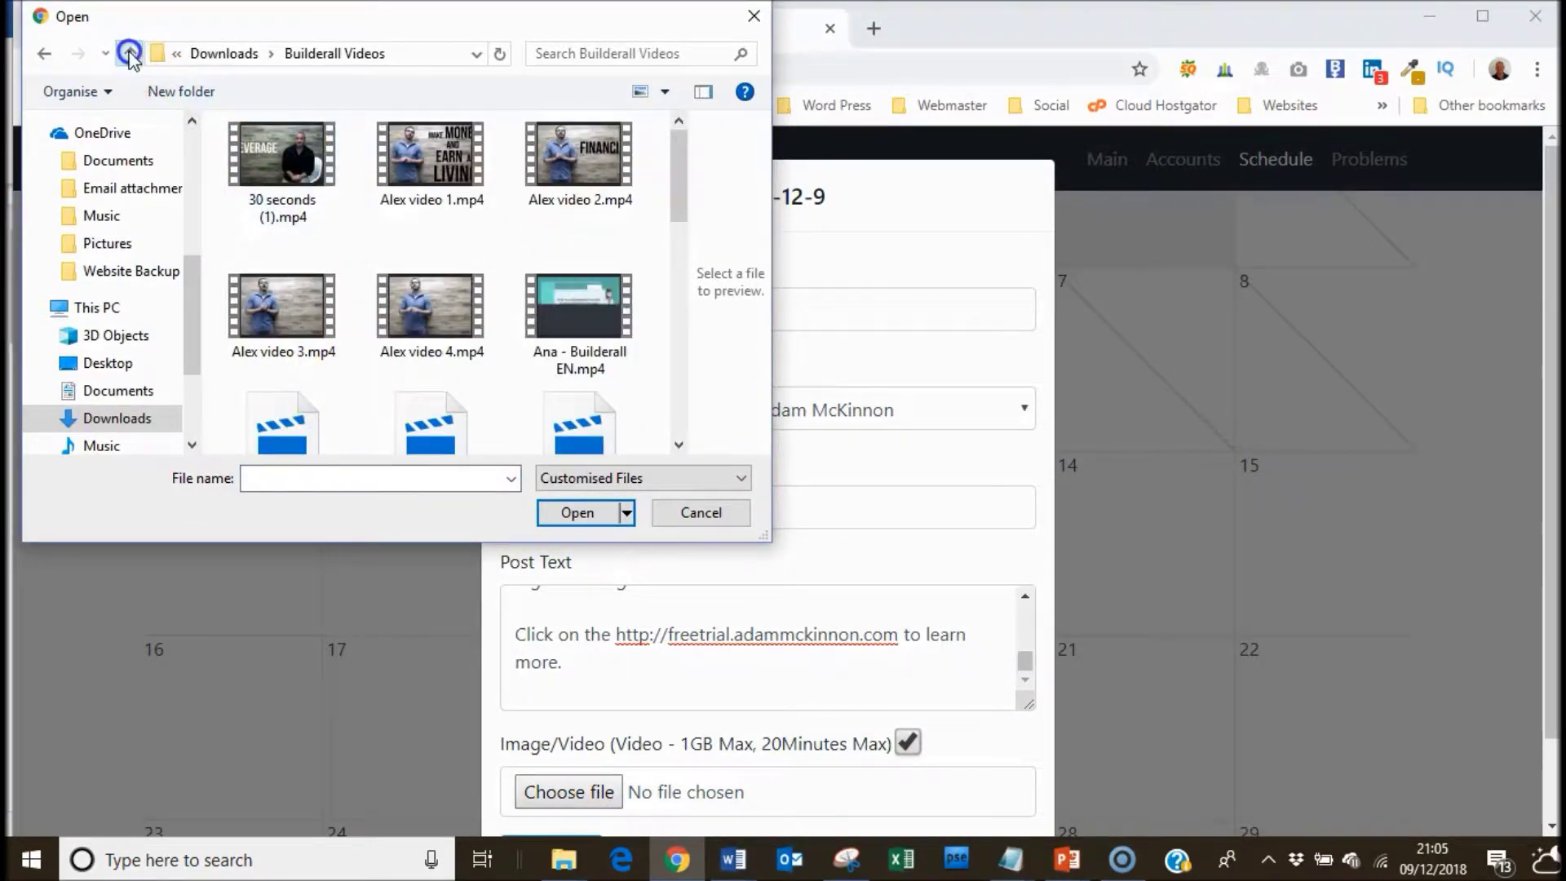
{"action": "left_click", "coordinate": [287, 359]}
{"action": "double_click", "coordinate": [302, 210]}
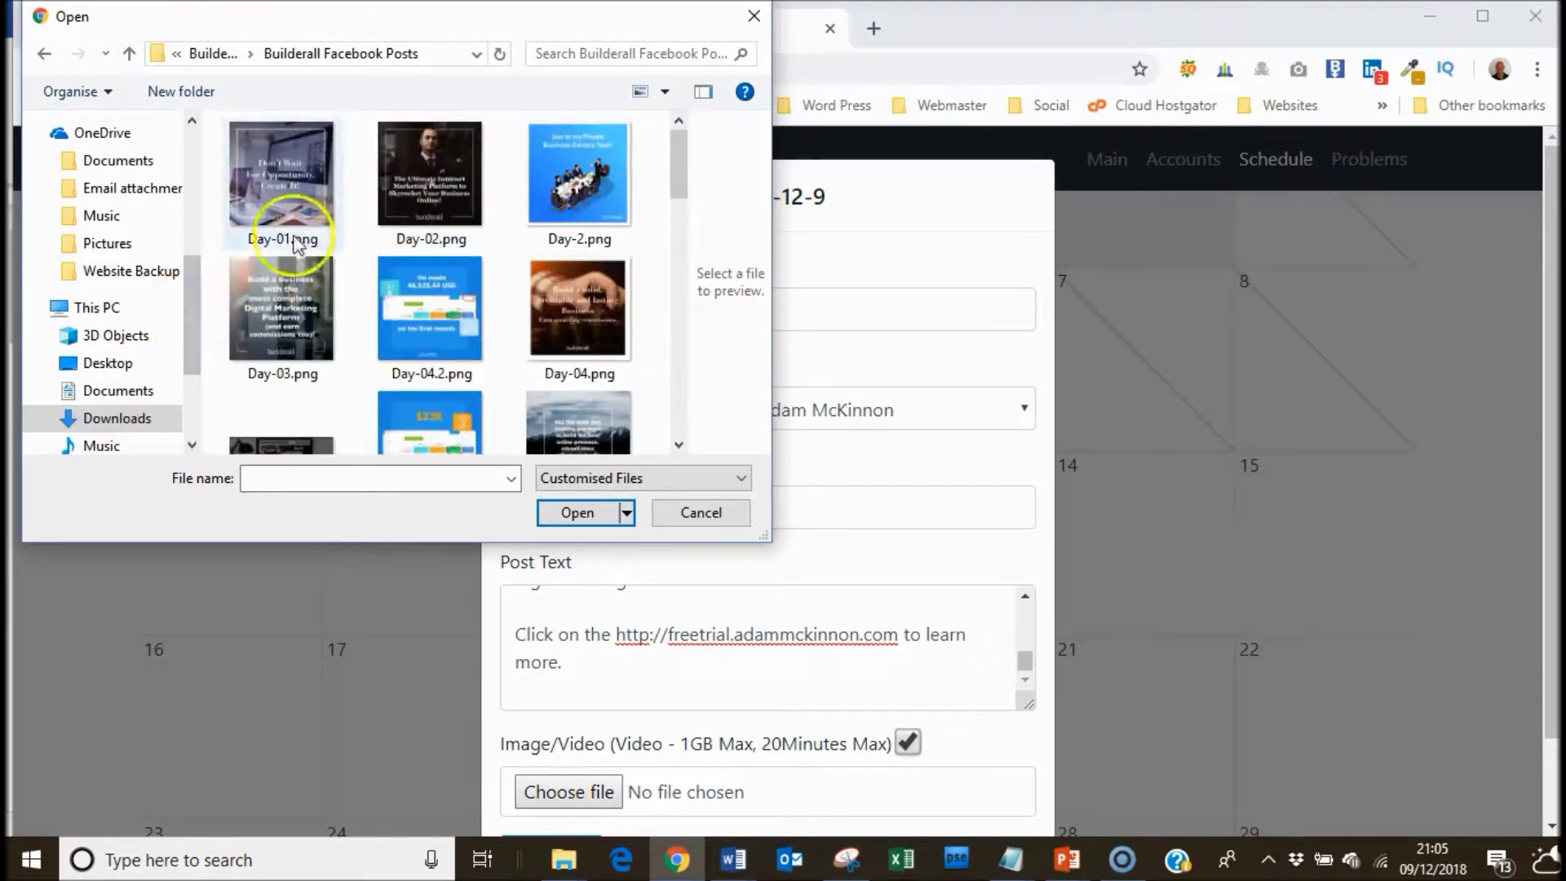
{"action": "left_click", "coordinate": [281, 198]}
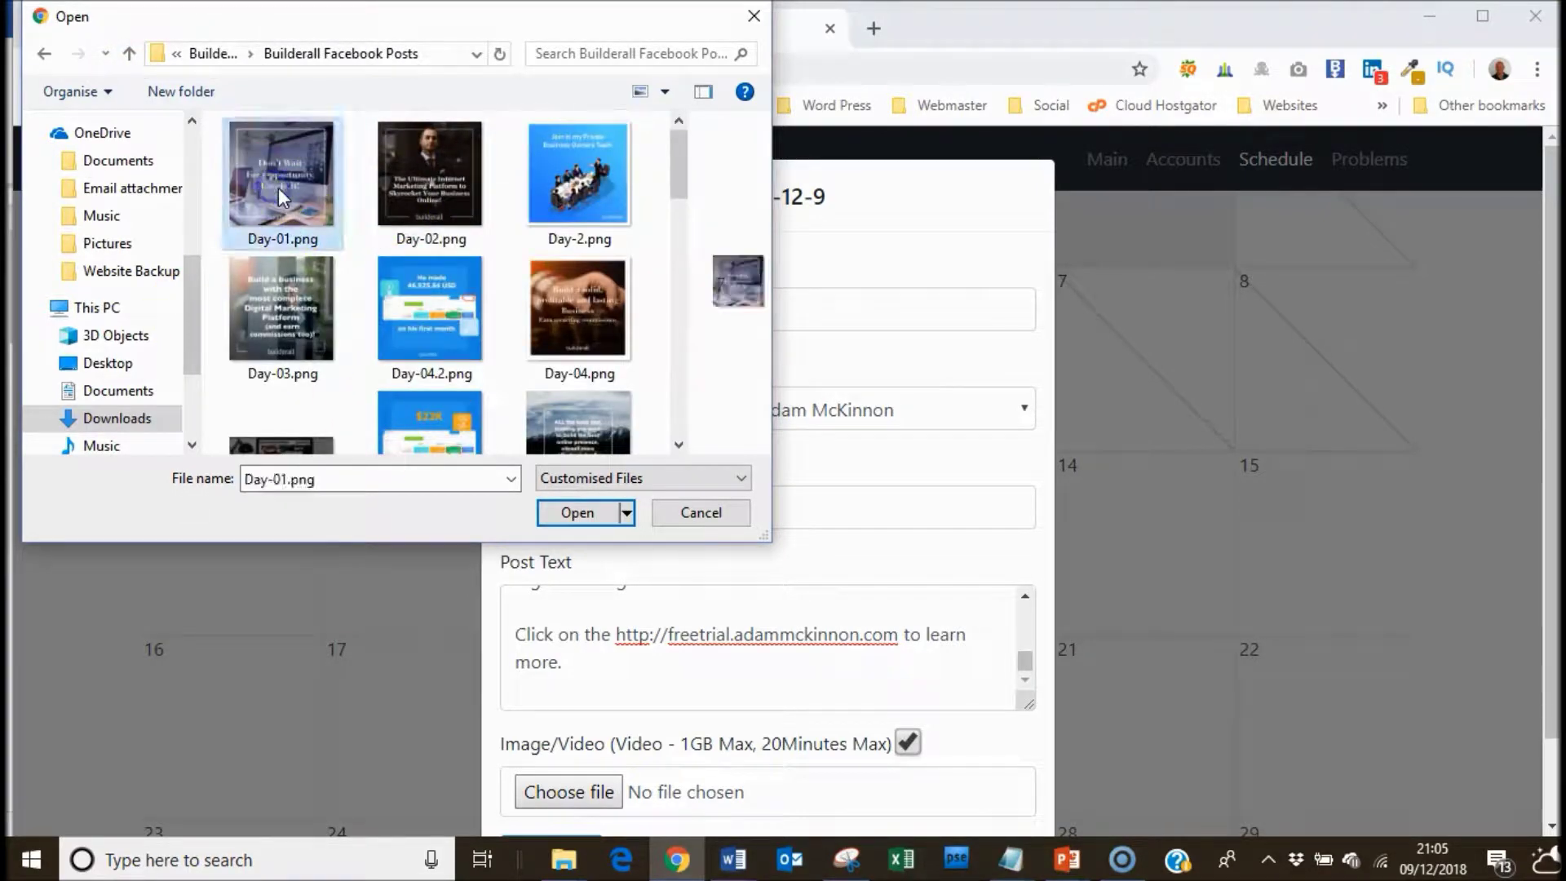
{"action": "left_click", "coordinate": [577, 512]}
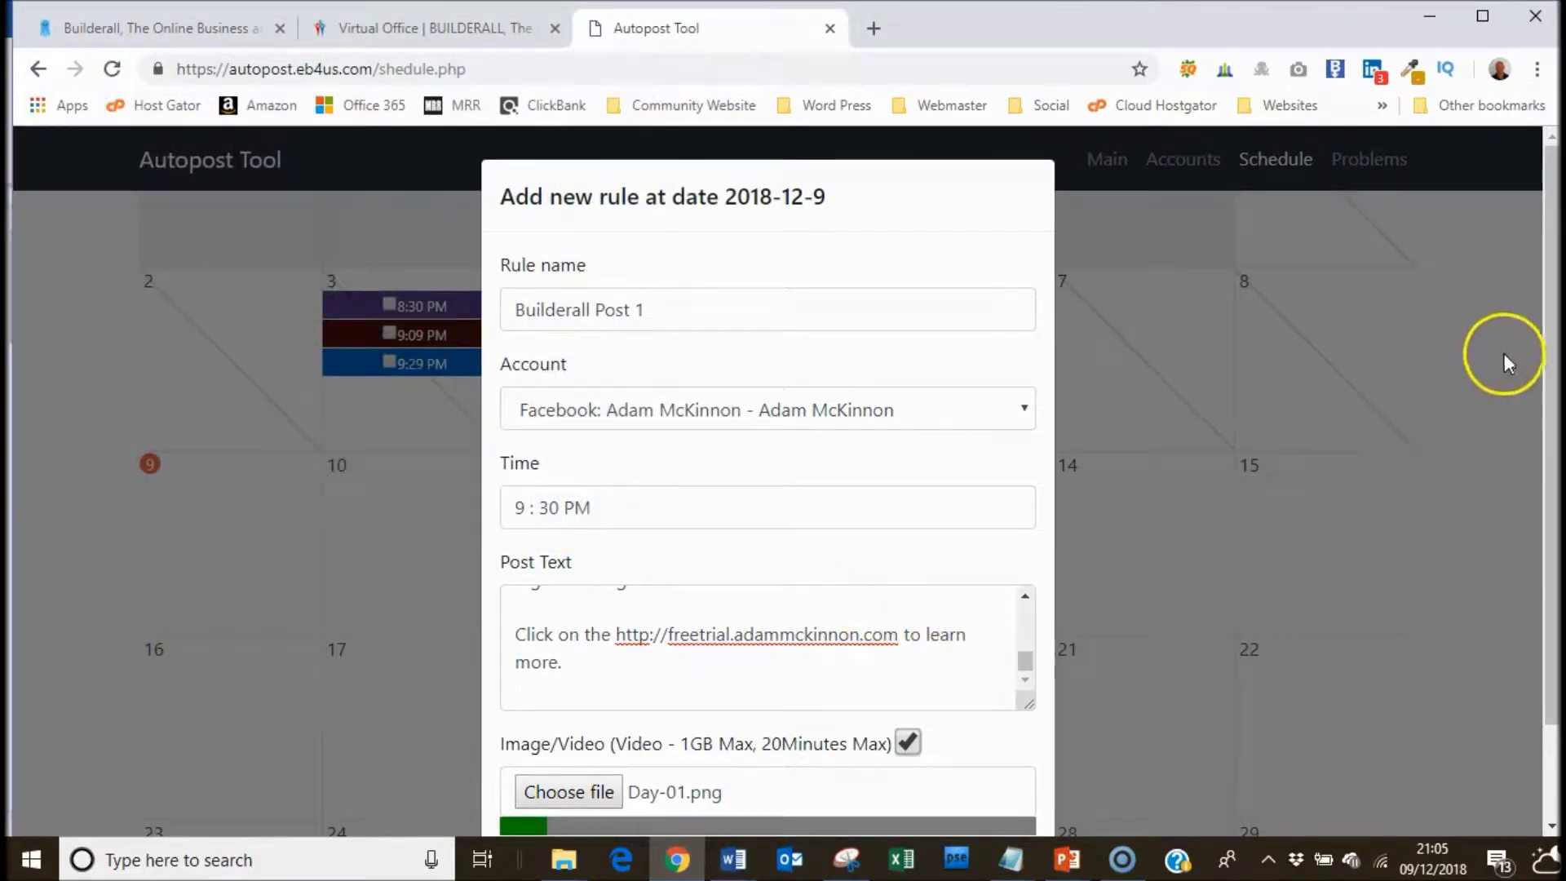
Step: Add the completed Builderall Post 1 rule to the schedule
{"action": "left_click_drag", "start_coordinate": [1545, 332], "coordinate": [1550, 441]}
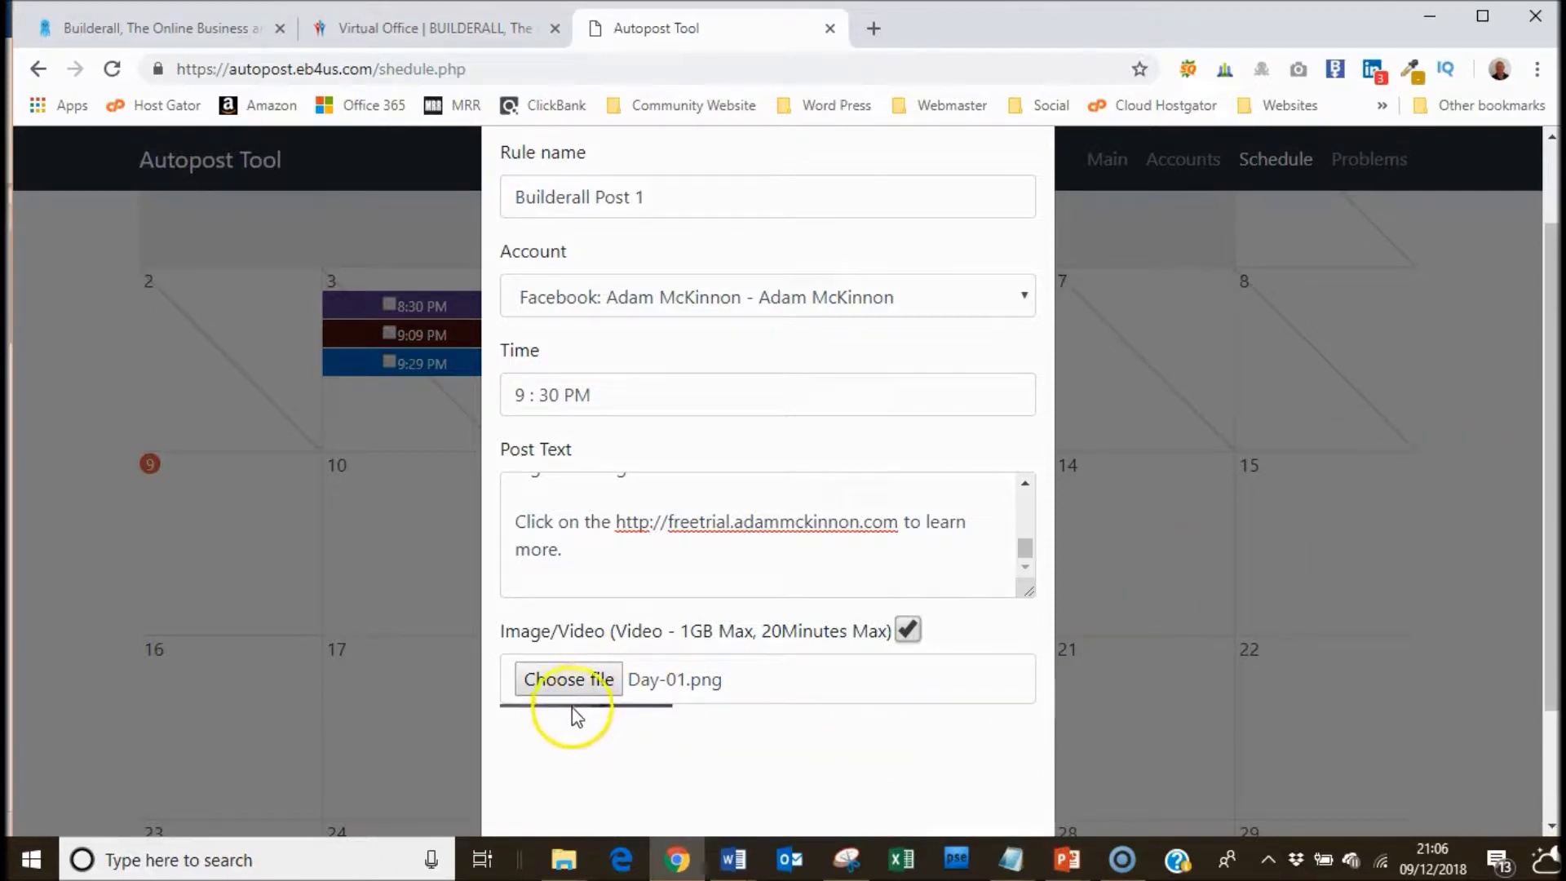
{"action": "scroll", "coordinate": [1537, 384], "scroll_direction": "down", "scroll_amount": 2}
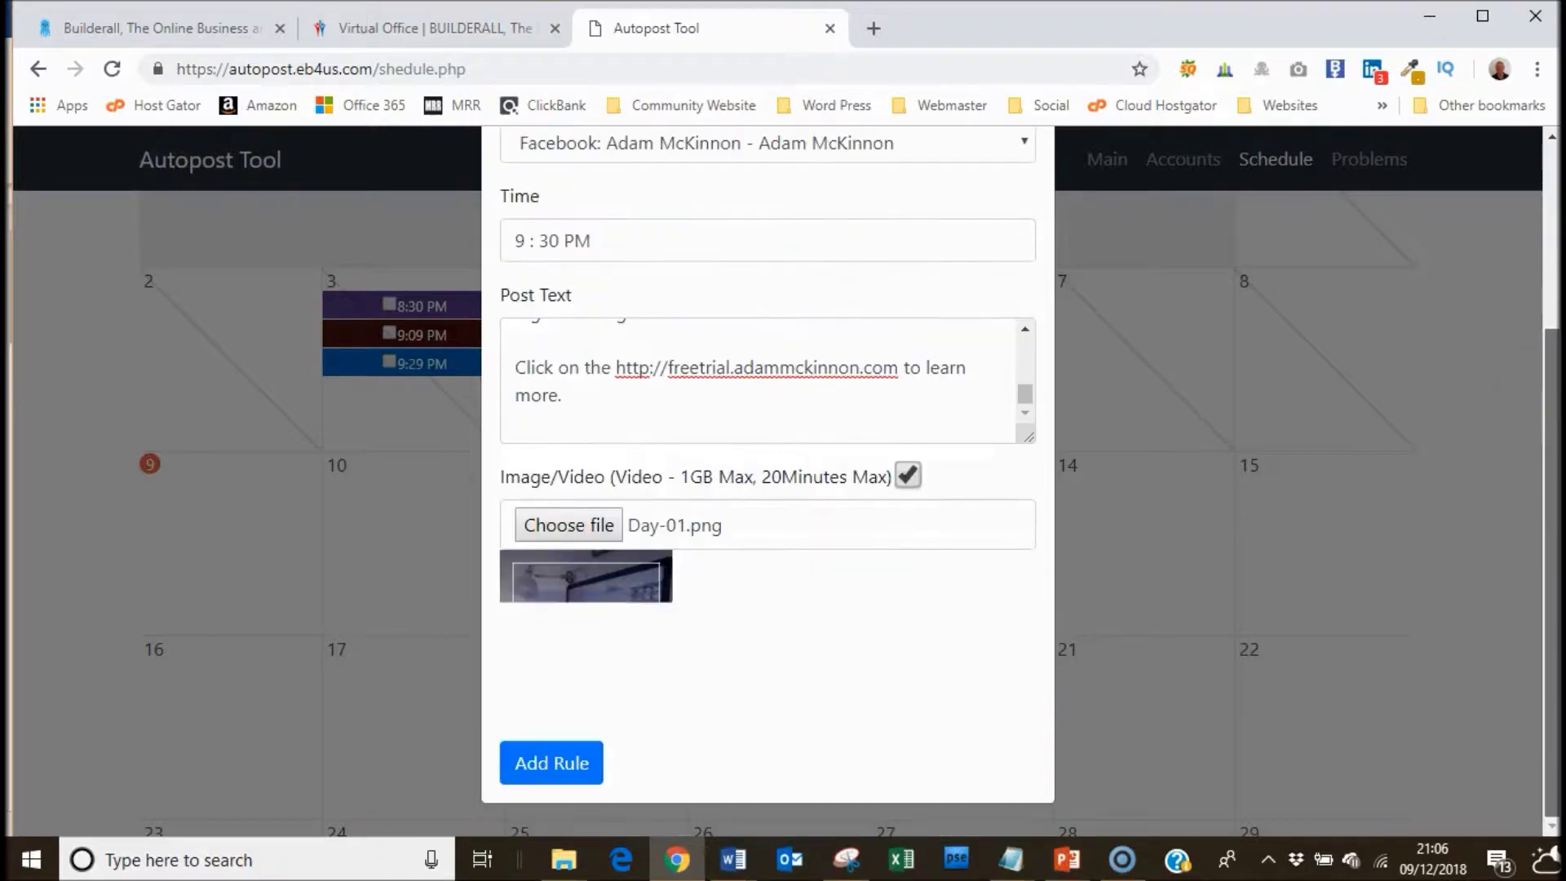
{"action": "left_click", "coordinate": [554, 771]}
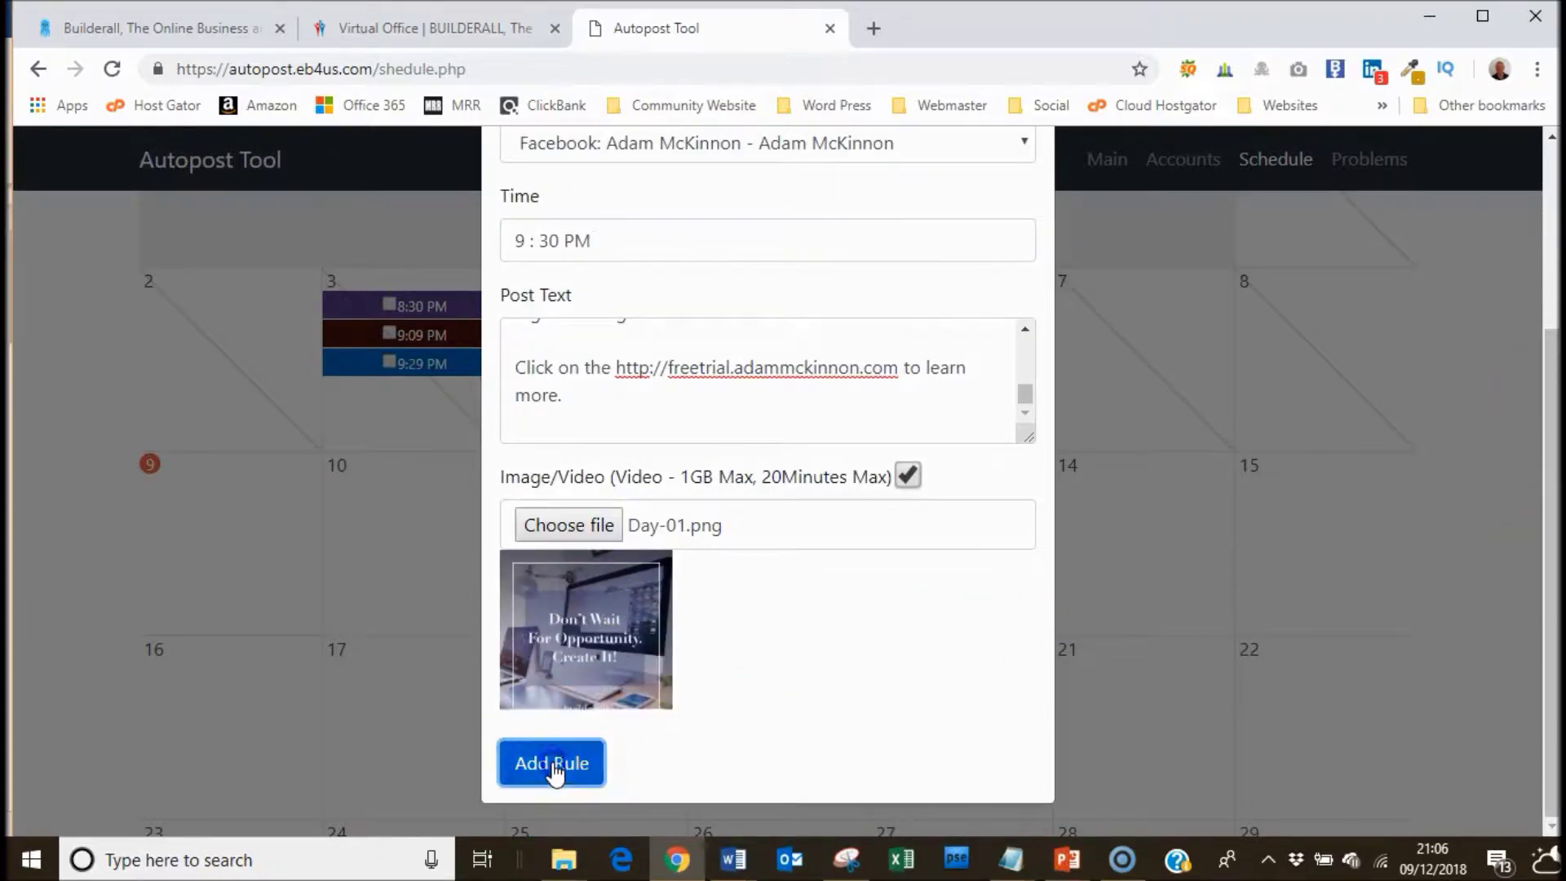
{"action": "left_click", "coordinate": [554, 765]}
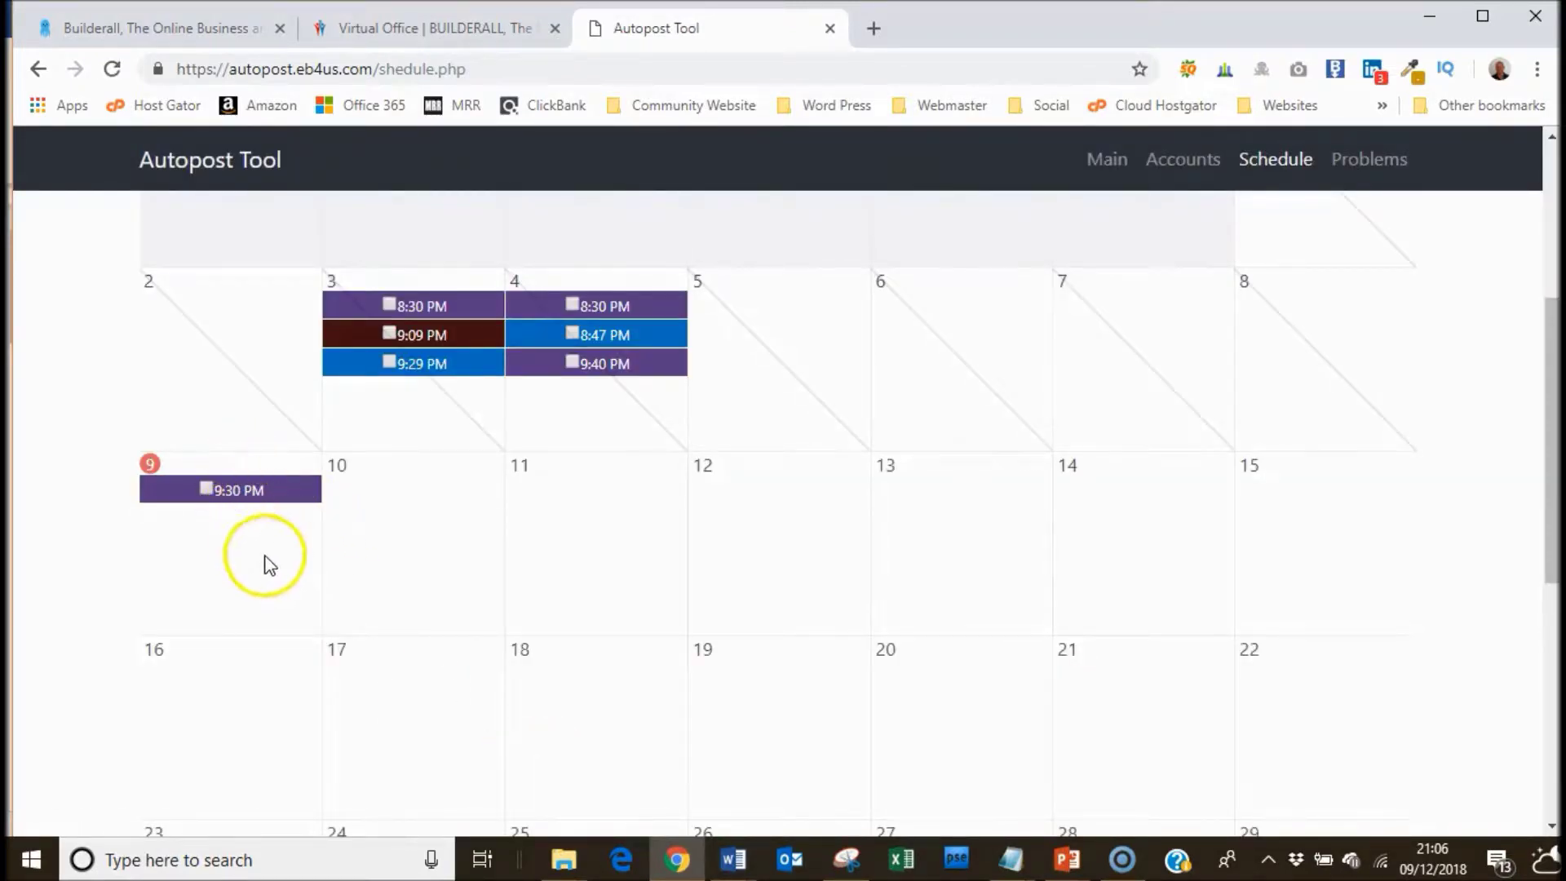
Step: Start a new rule on 10 December 2018 and name it "Builderall Message 2"
{"action": "left_click", "coordinate": [405, 528]}
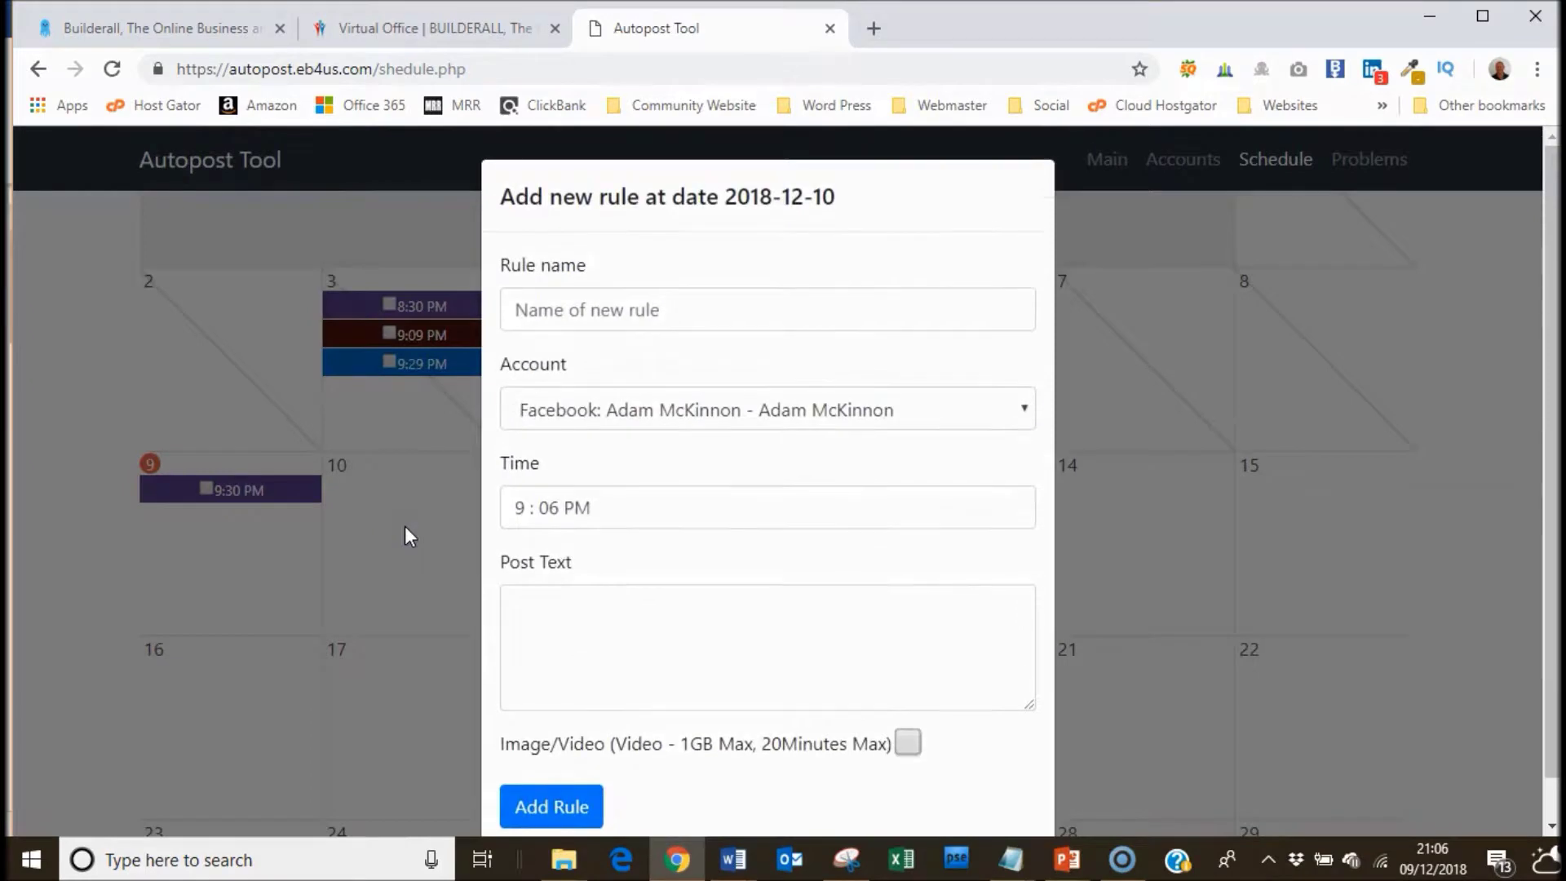
{"action": "left_click", "coordinate": [693, 312]}
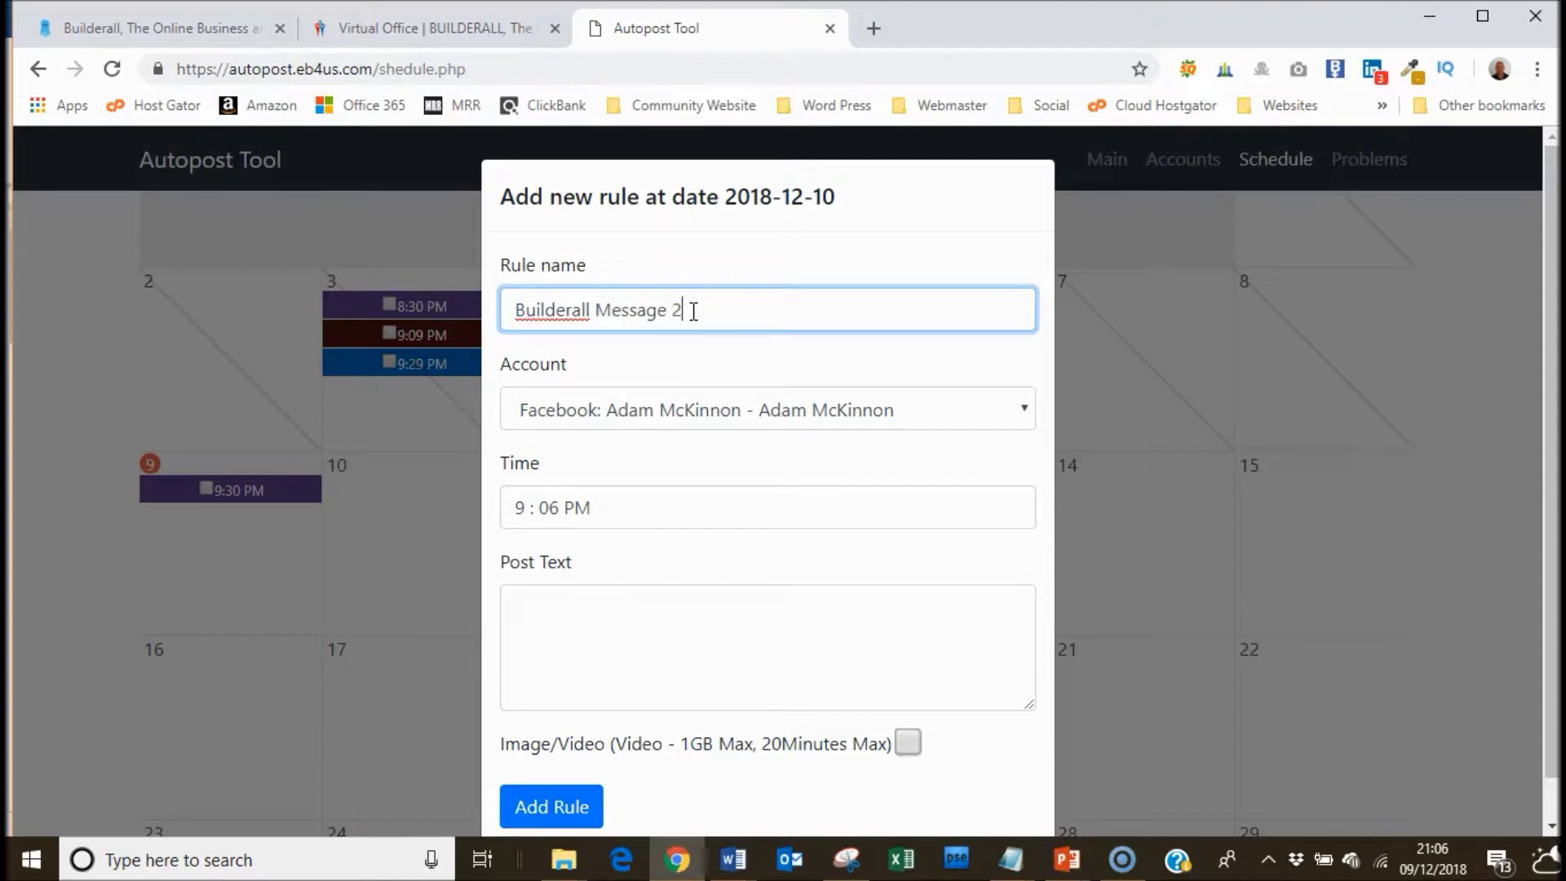
Step: Switch to the Facebook Posts document in Word and copy the full text of message 2, including its free-trial link
{"action": "left_click", "coordinate": [594, 606]}
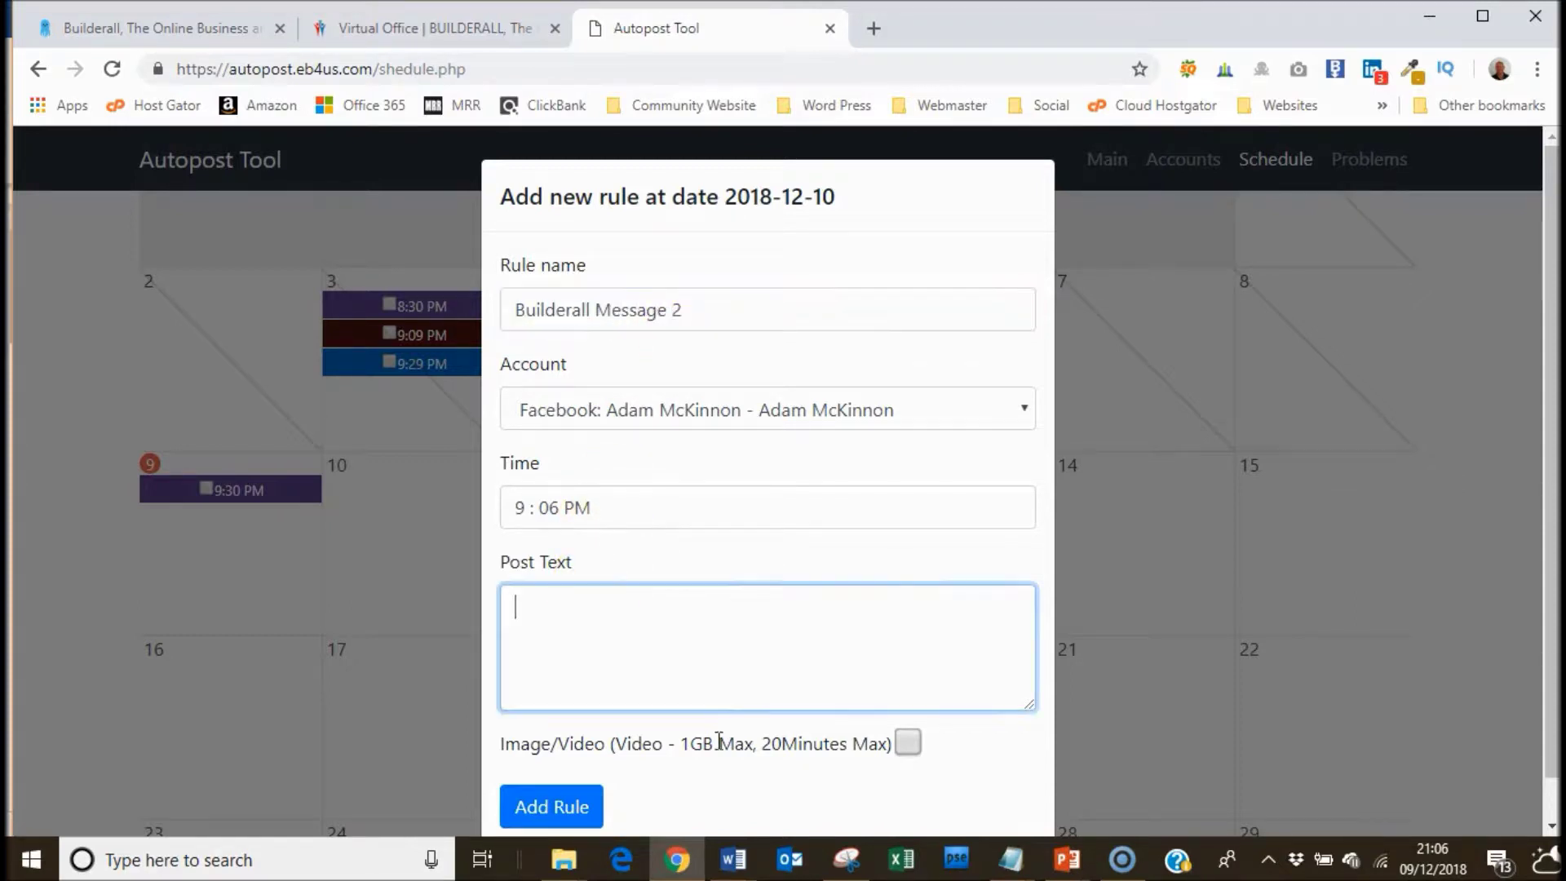
{"action": "mouse_move", "coordinate": [731, 864]}
{"action": "left_click", "coordinate": [815, 786]}
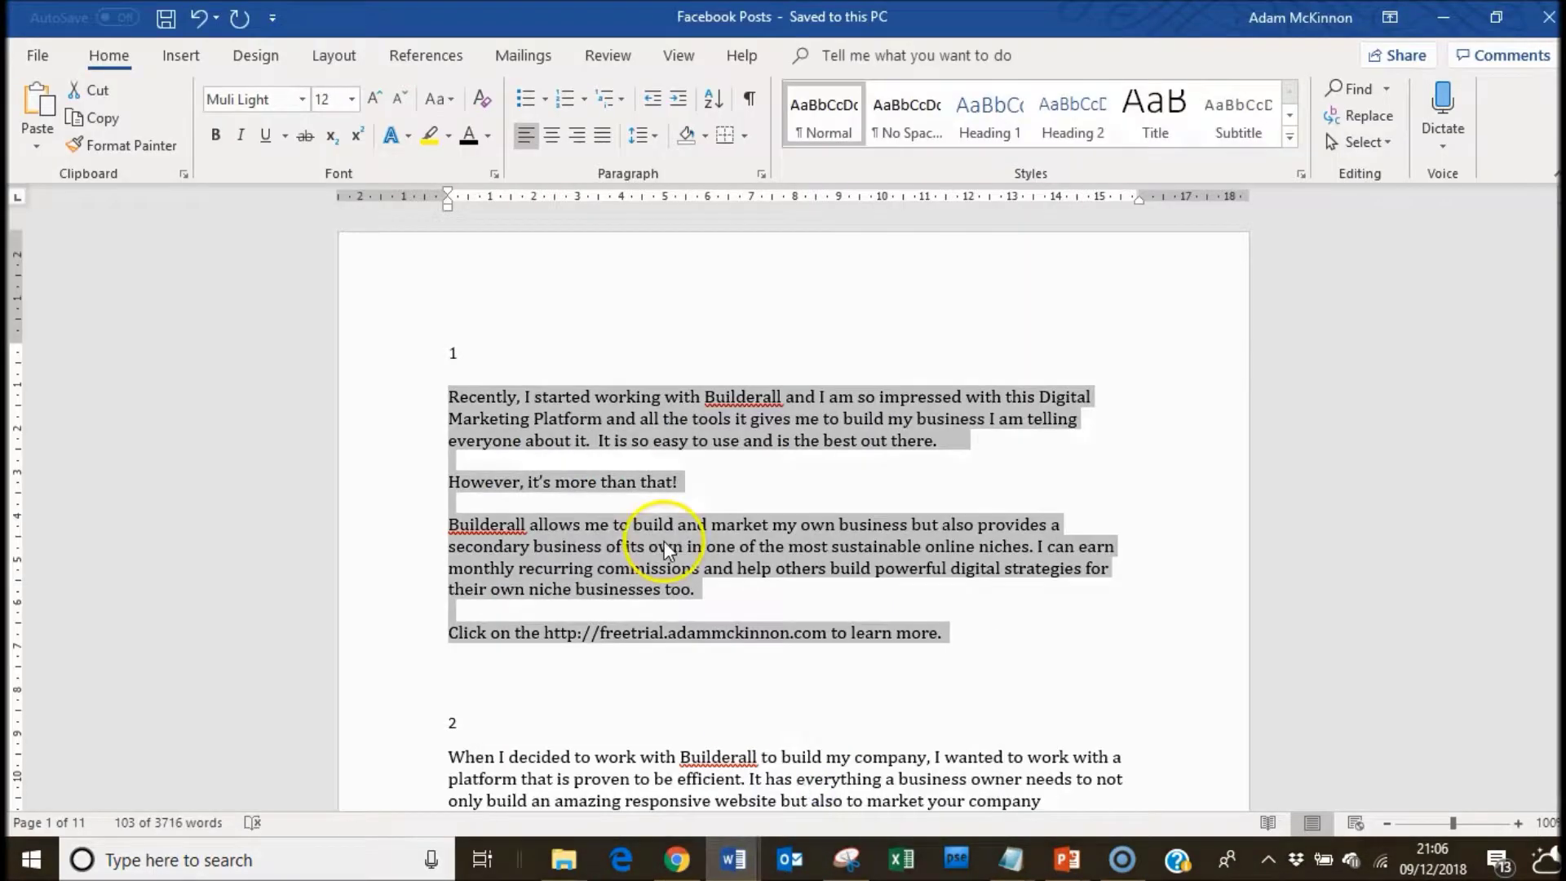
{"action": "left_click_drag", "start_coordinate": [424, 755], "coordinate": [728, 620]}
{"action": "right_click", "coordinate": [687, 576]}
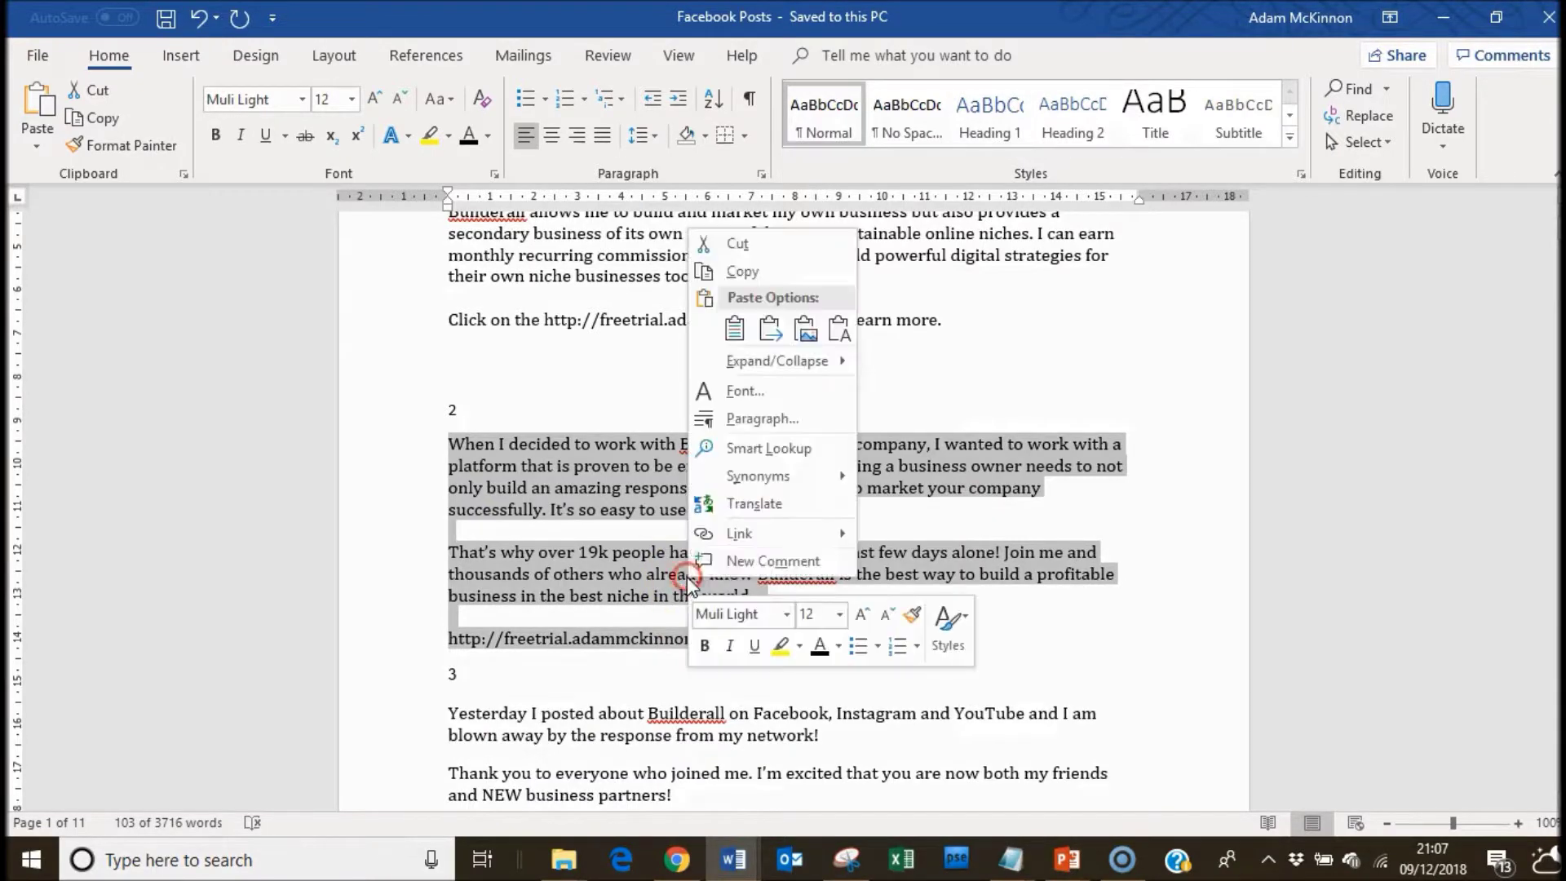
{"action": "left_click", "coordinate": [740, 271]}
Step: Return to the Autopost Tool in Chrome and paste the copied message 2 text as the rule's post text
{"action": "left_click", "coordinate": [676, 859]}
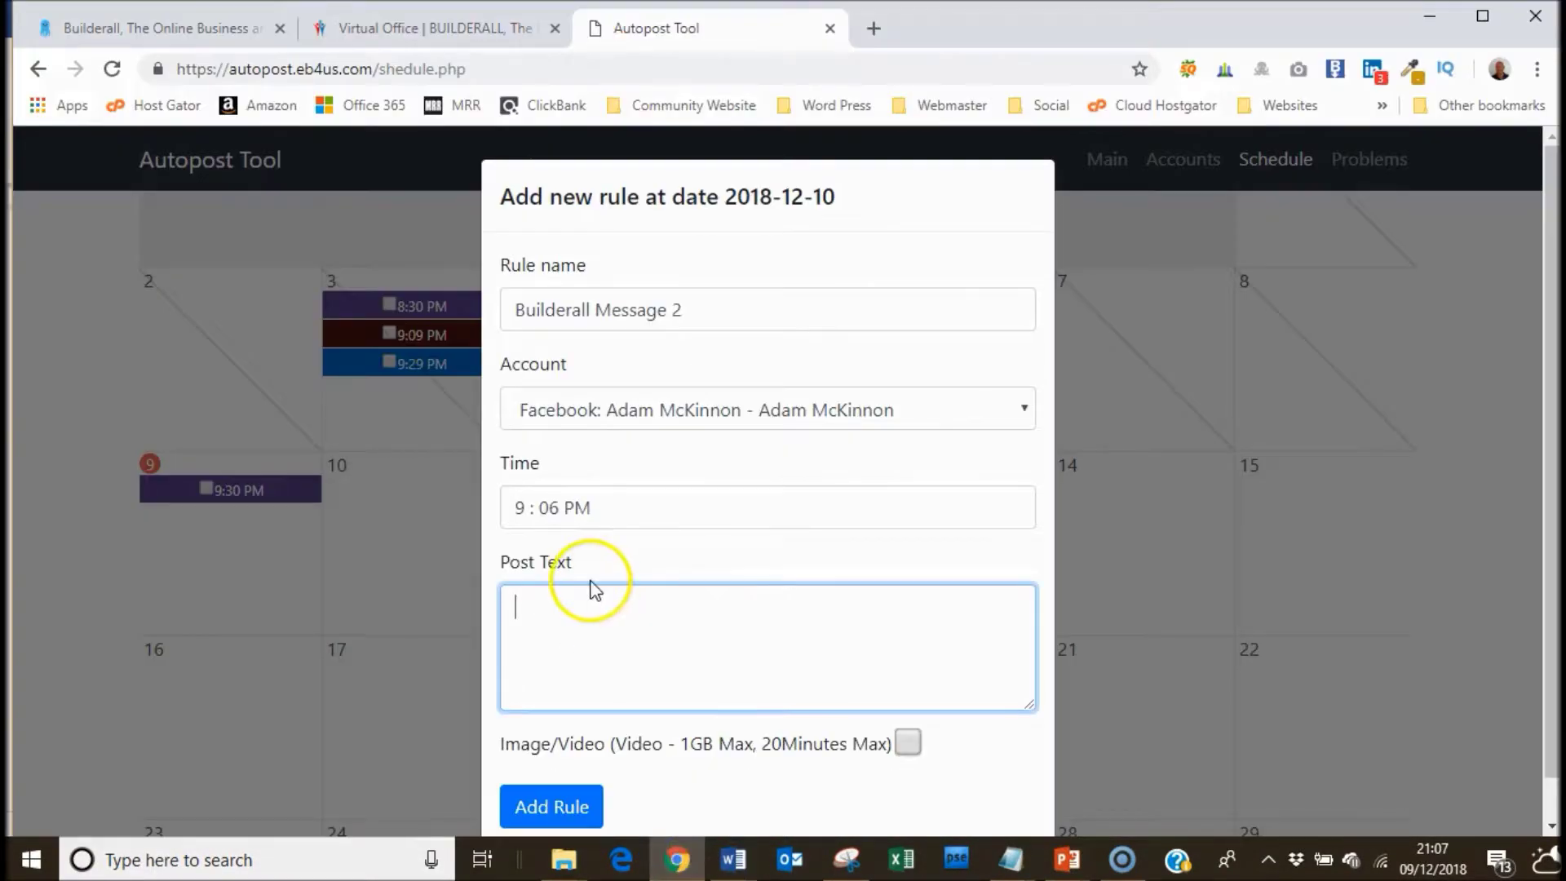
{"action": "right_click", "coordinate": [571, 596]}
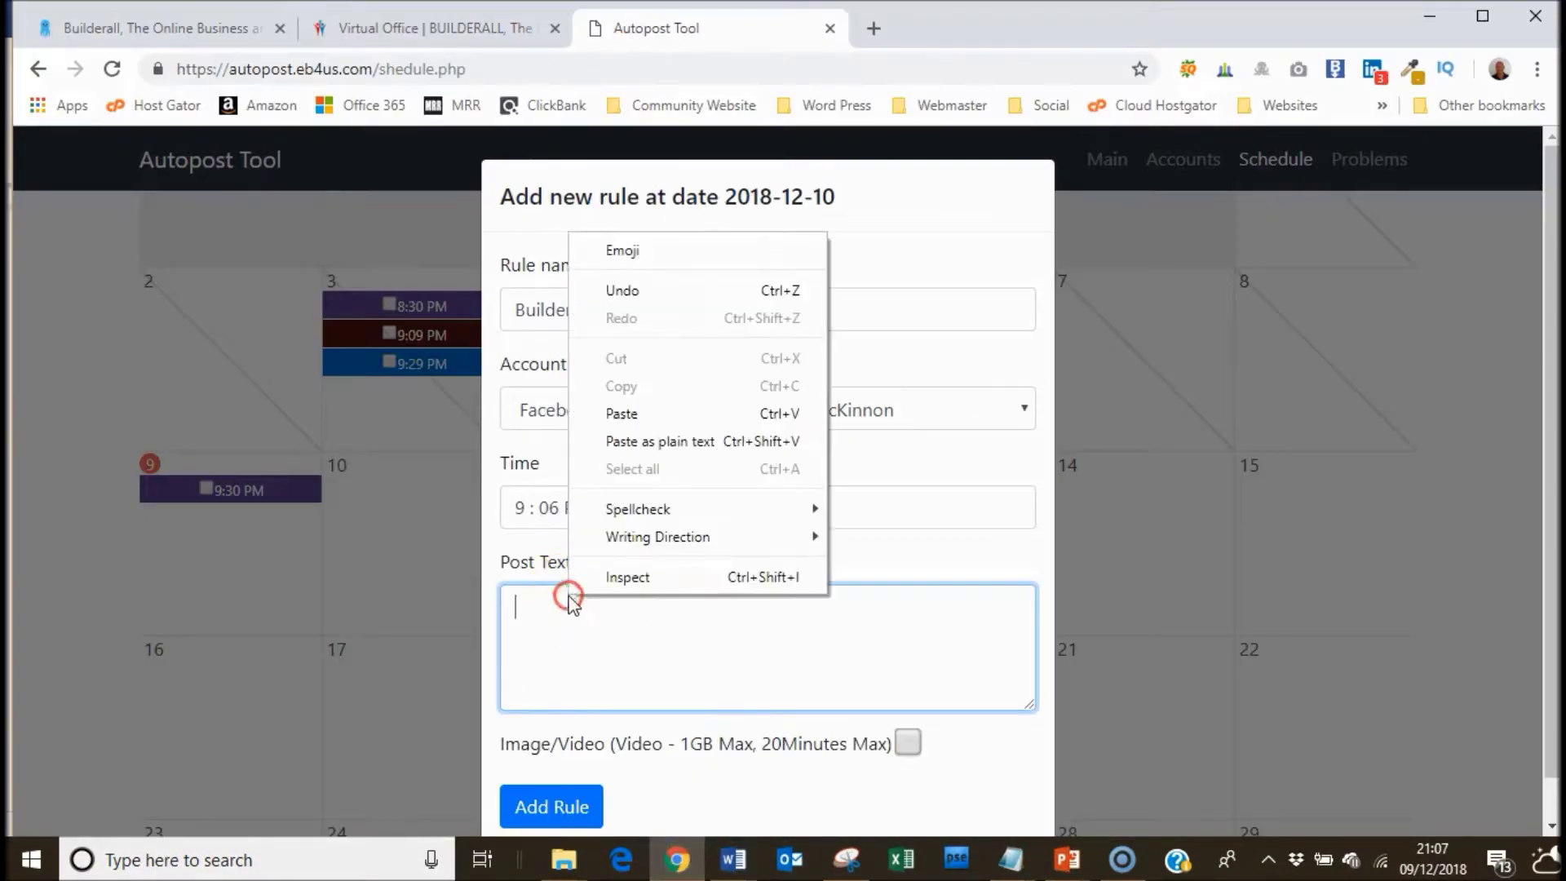
{"action": "left_click", "coordinate": [640, 414]}
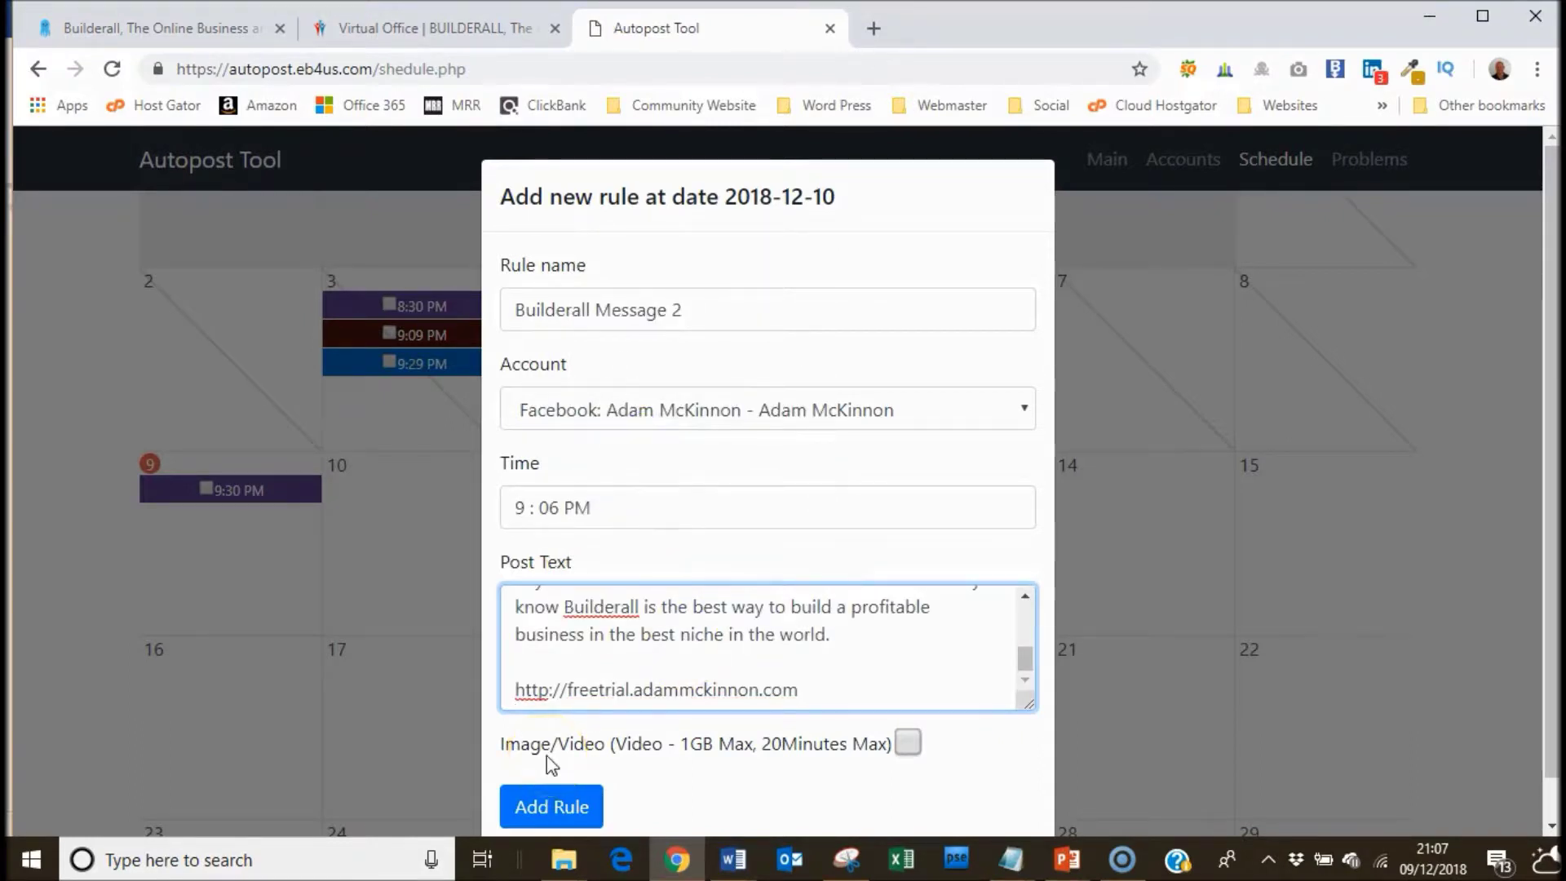
Step: Enable the image/video attachment for Builderall Message 2 and attach Day-02.png from the Builderall Facebook Posts folder
{"action": "left_click", "coordinate": [908, 743]}
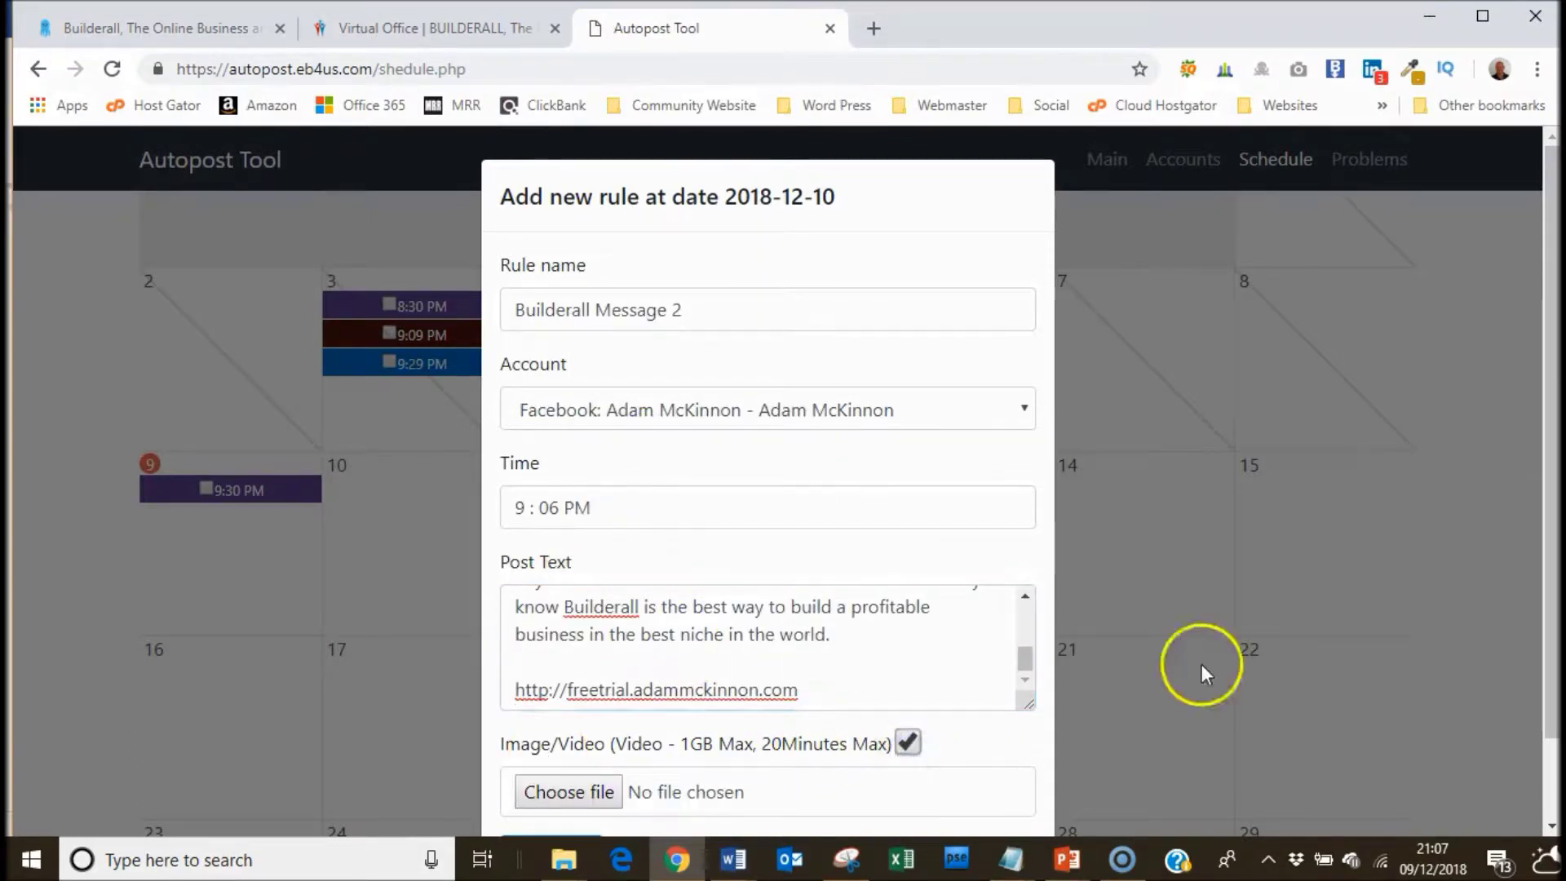
{"action": "scroll", "coordinate": [1548, 540], "scroll_direction": "down", "scroll_amount": 2}
{"action": "left_click", "coordinate": [556, 698]}
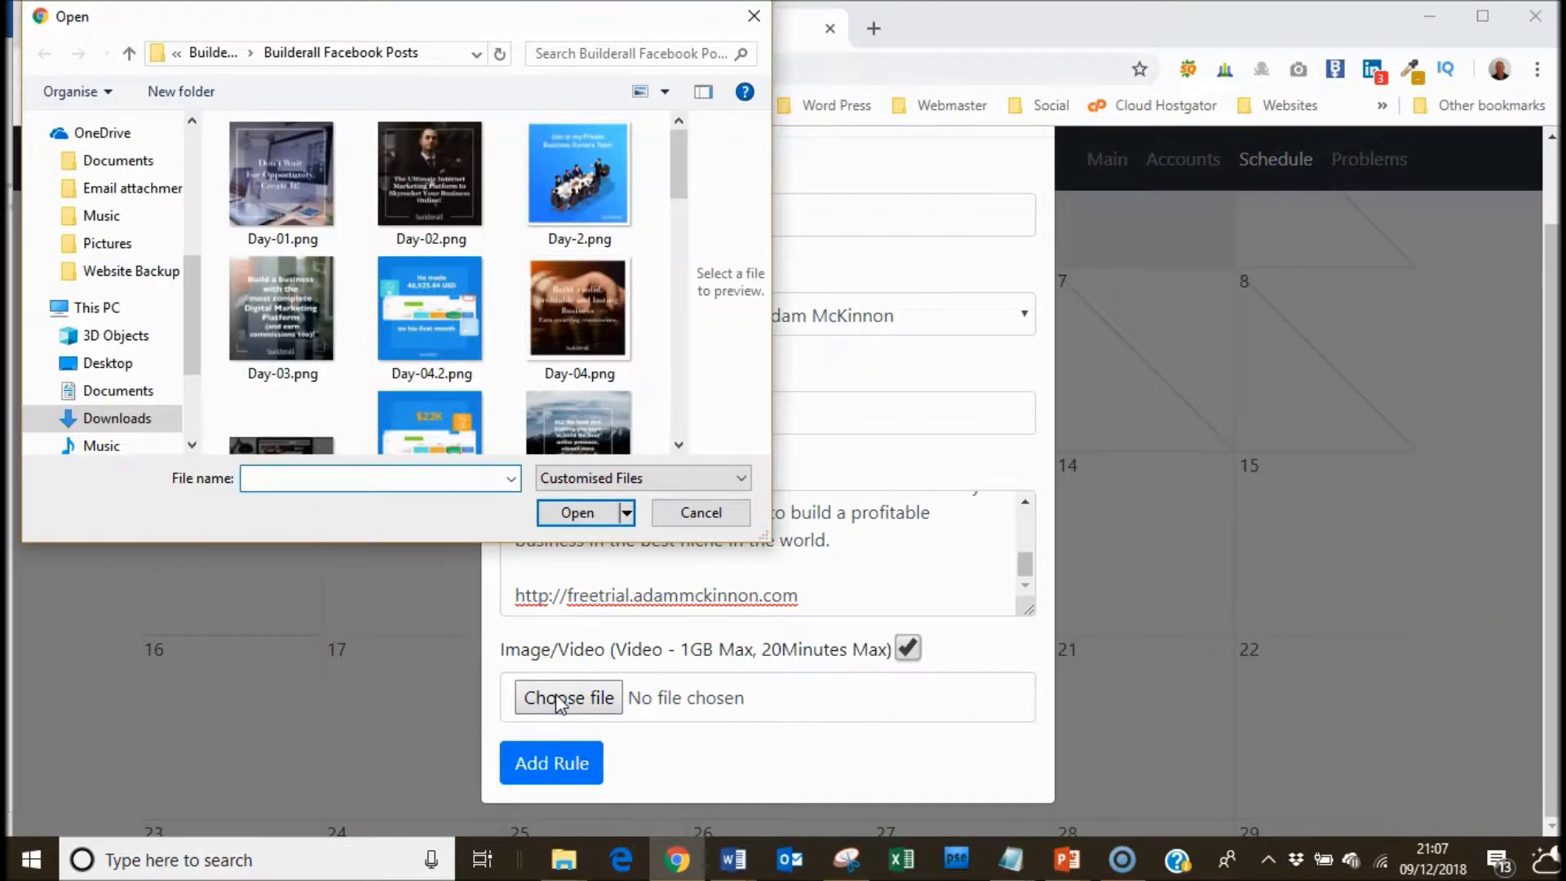
{"action": "left_click", "coordinate": [434, 199]}
{"action": "left_click", "coordinate": [542, 522]}
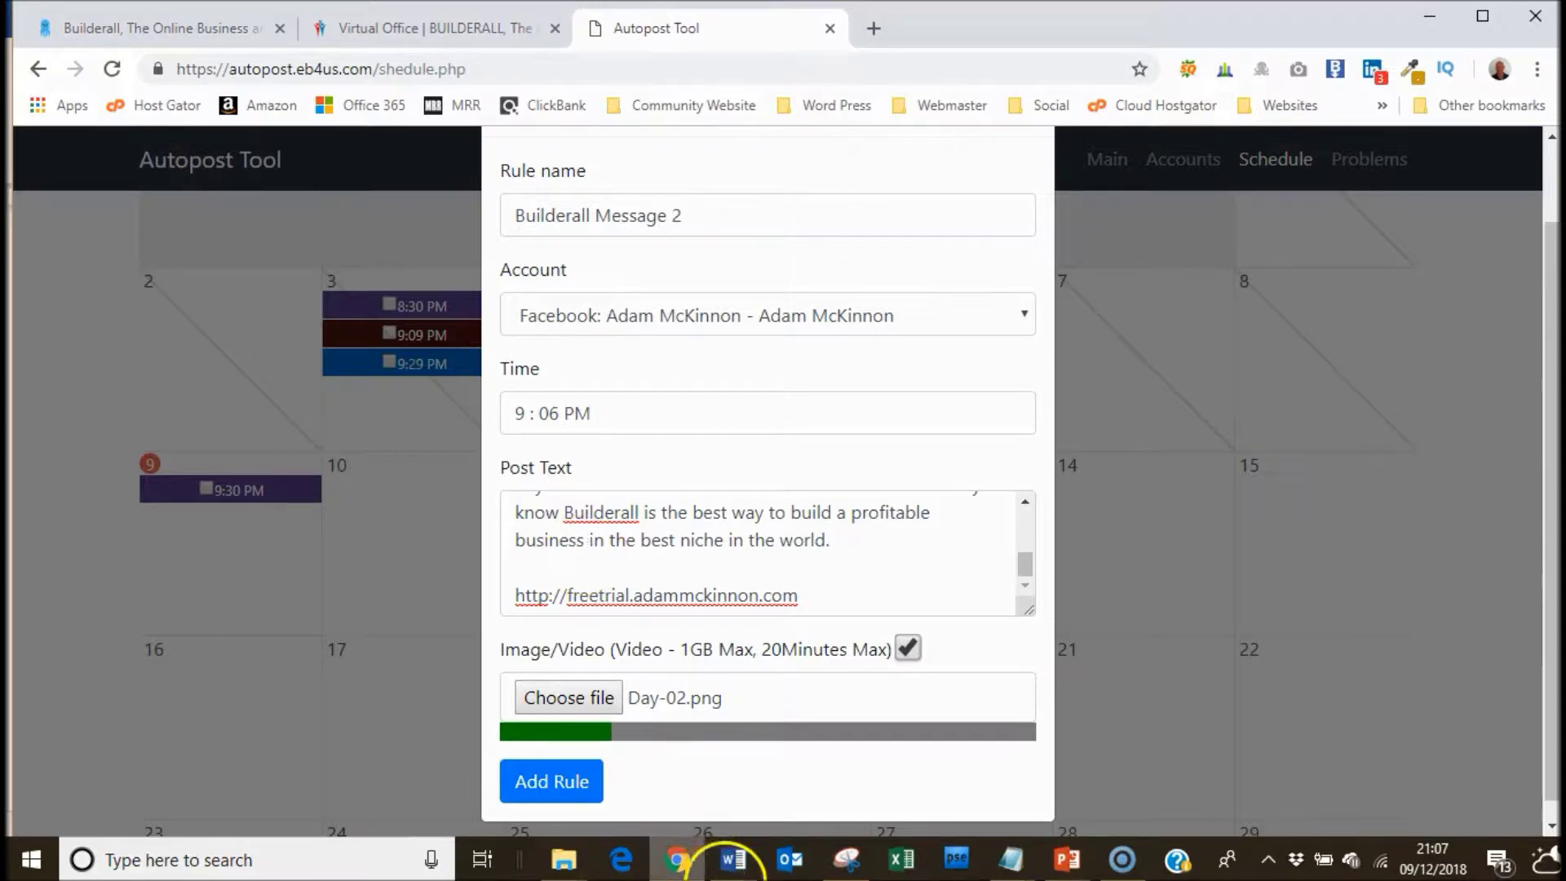
{"action": "left_click", "coordinate": [731, 867]}
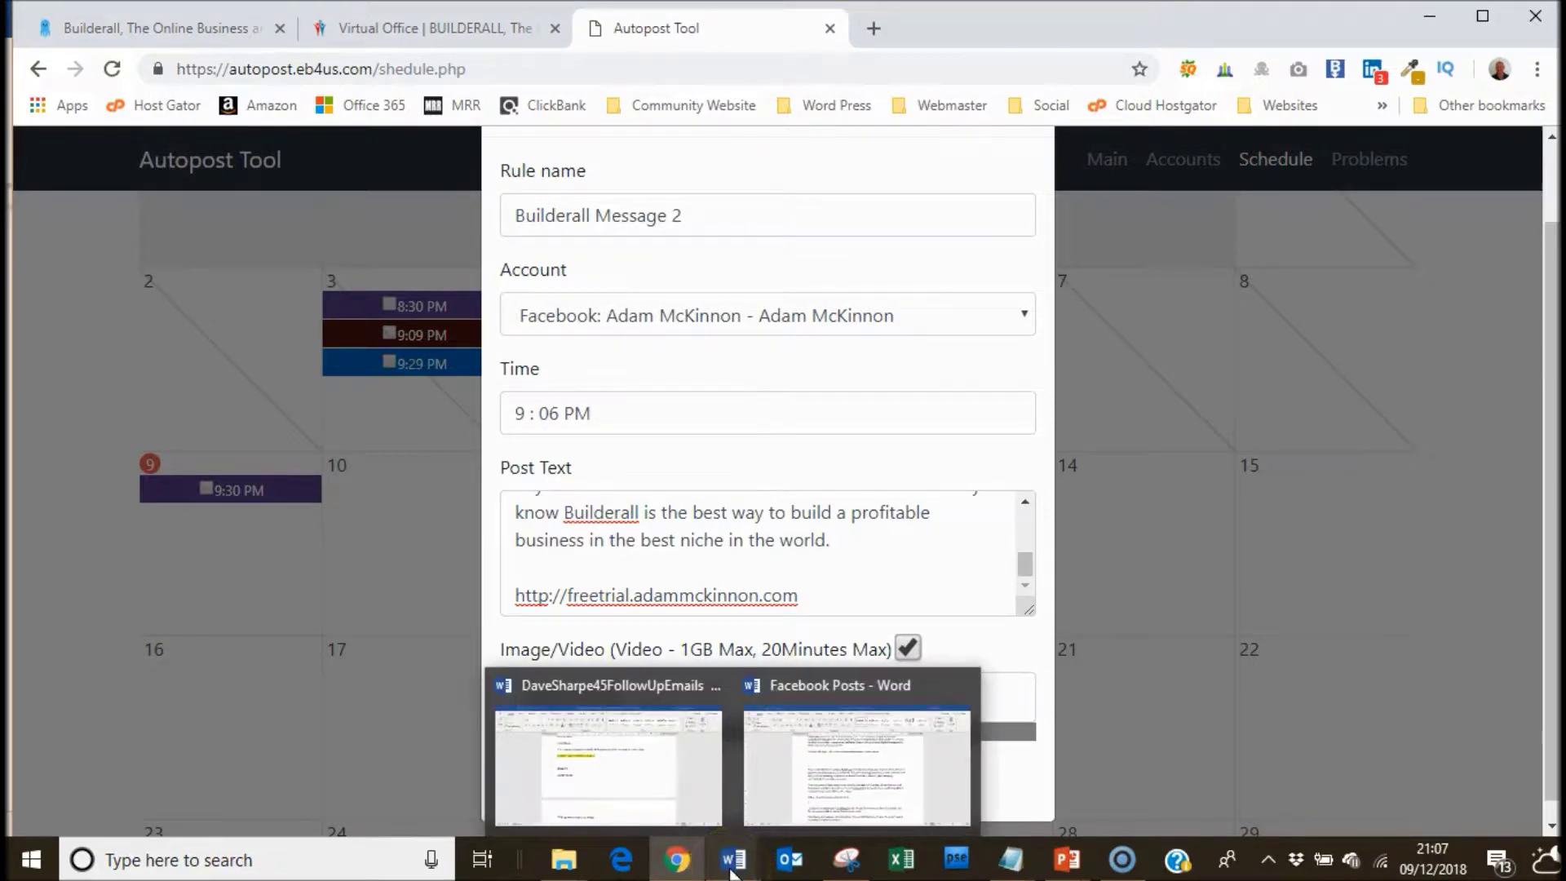
{"action": "left_click", "coordinate": [777, 779]}
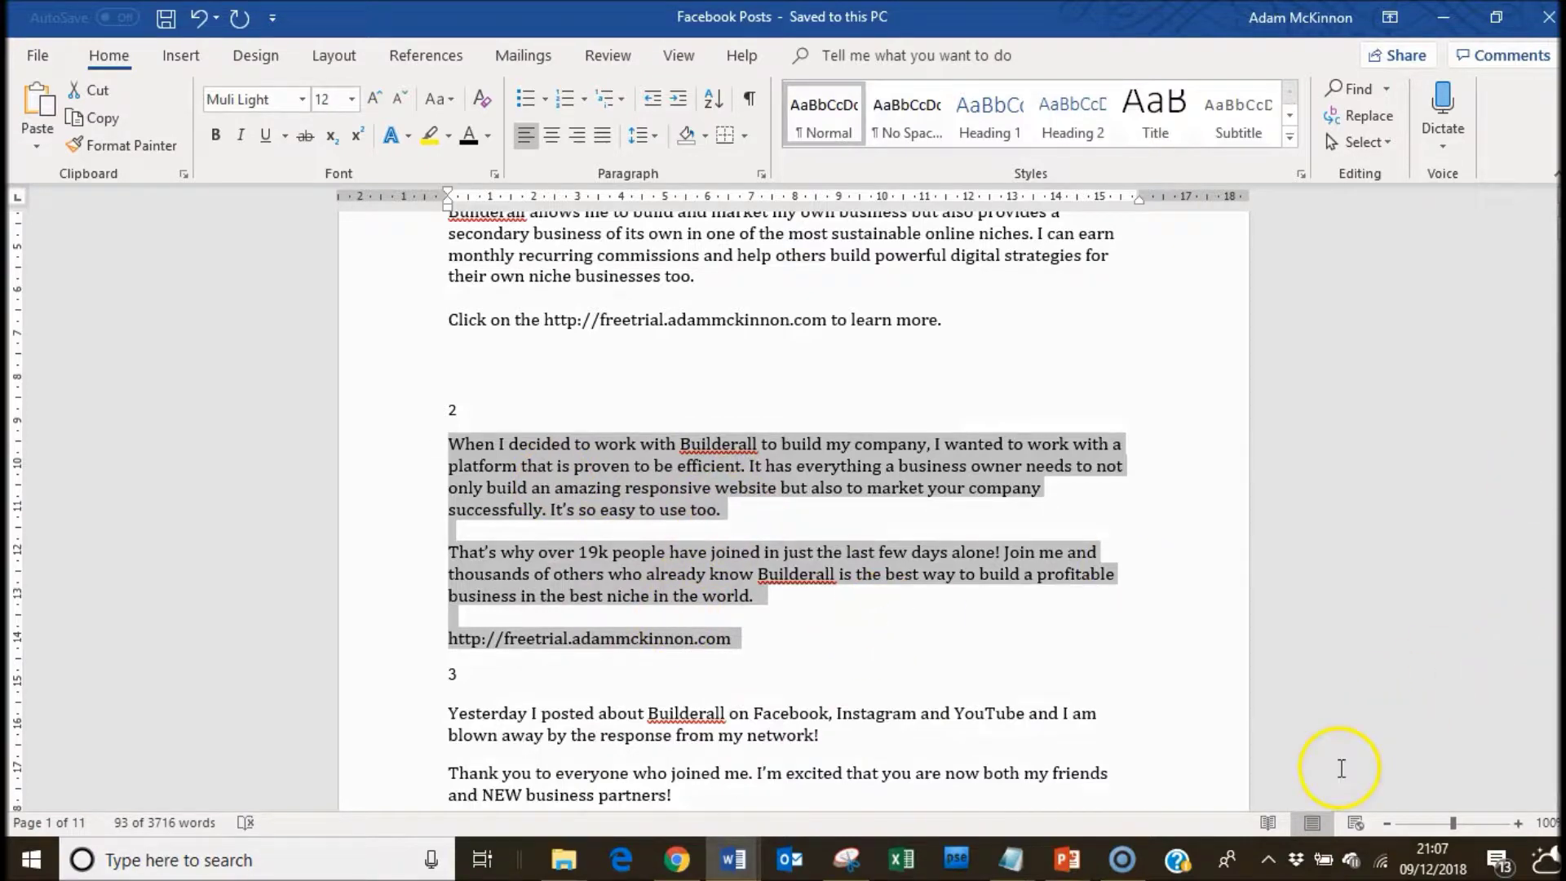
{"action": "left_click", "coordinate": [677, 859]}
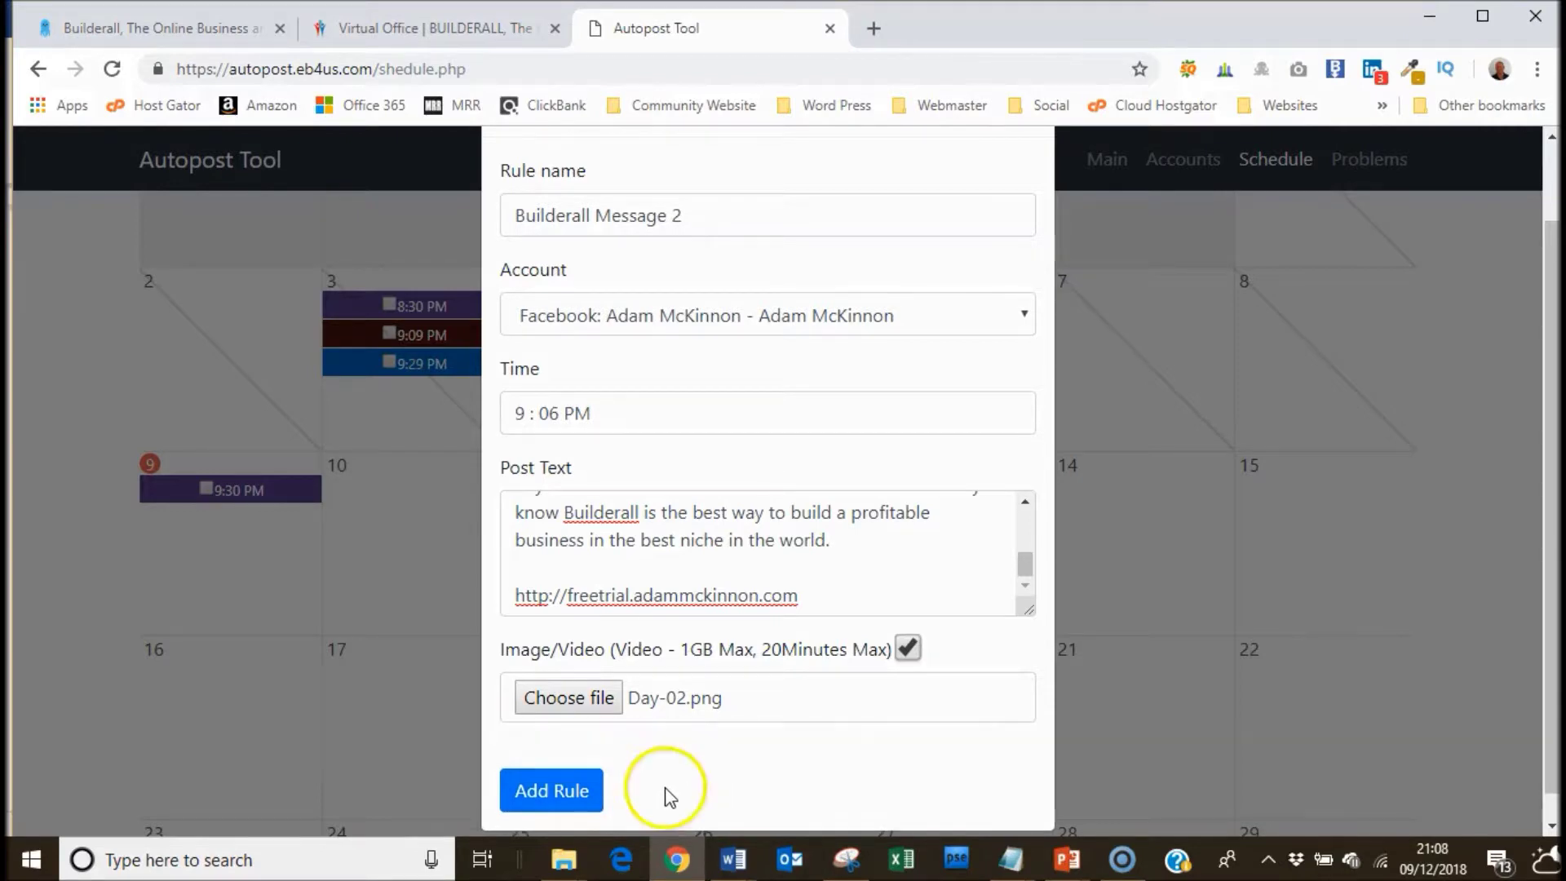
Step: Add the completed Builderall Message 2 rule to the schedule
{"action": "left_click", "coordinate": [549, 784]}
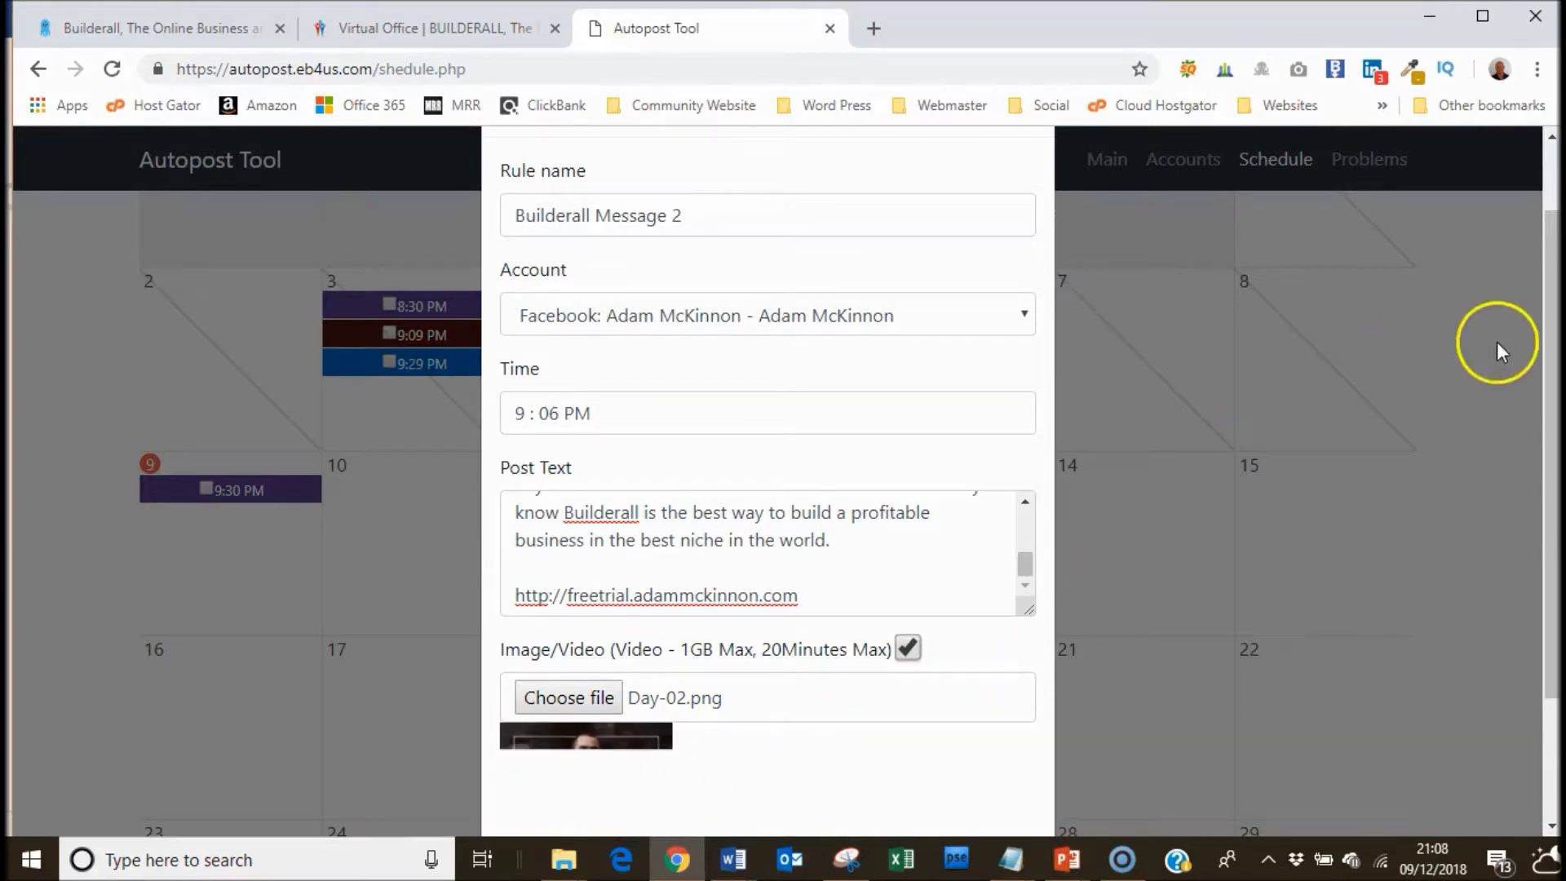
{"action": "scroll", "coordinate": [1538, 334], "scroll_direction": "down", "scroll_amount": 2}
{"action": "left_click", "coordinate": [549, 773]}
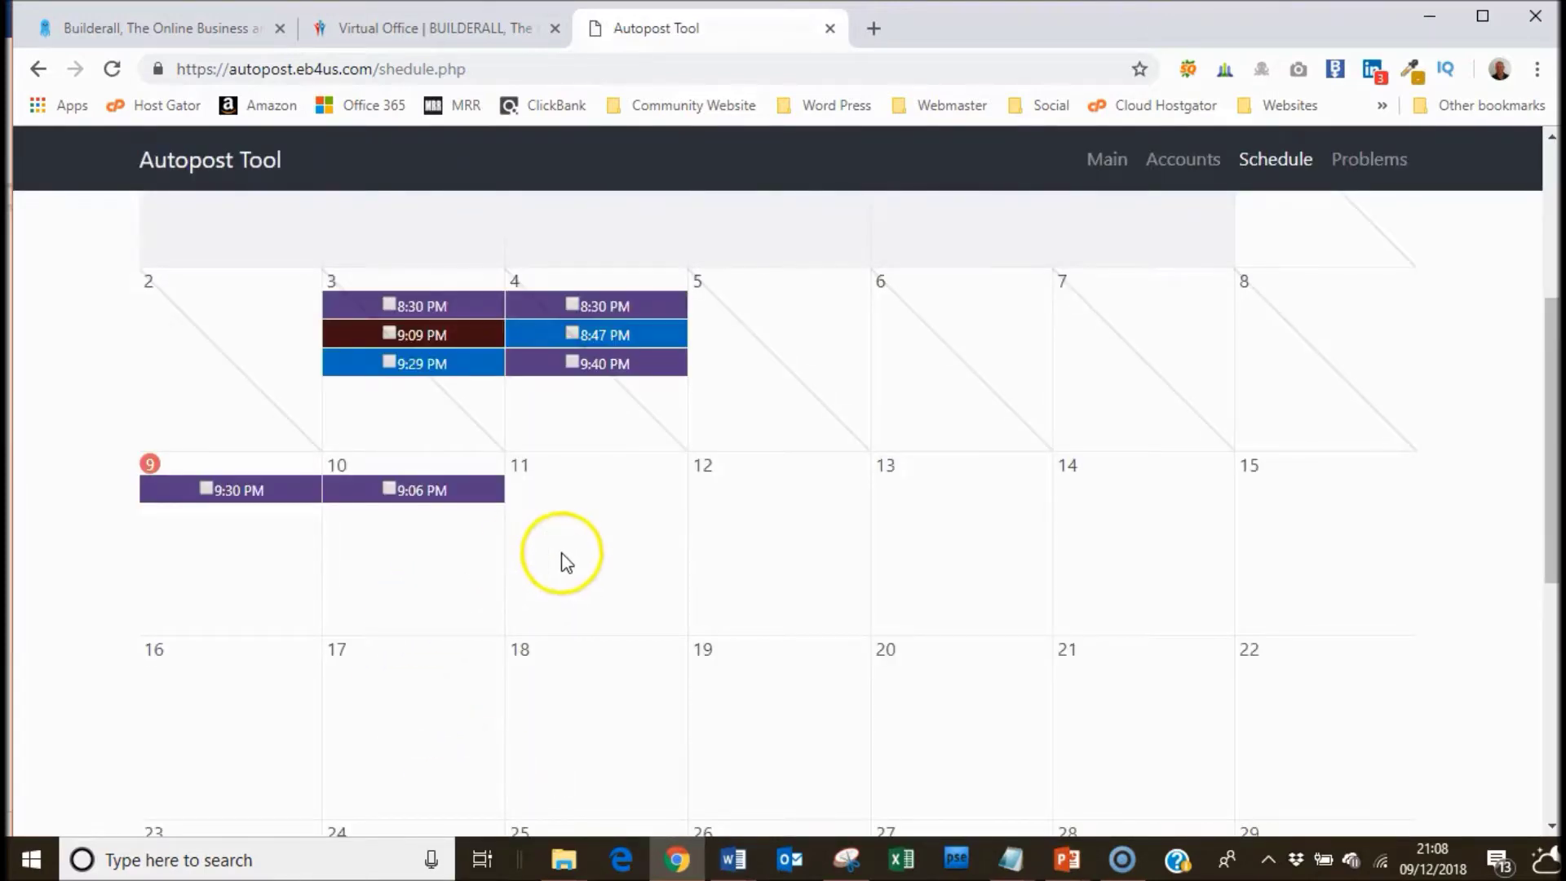
Step: Start a new rule on 11 December 2018 and name it "Builderall Message 3"
{"action": "left_click", "coordinate": [562, 555]}
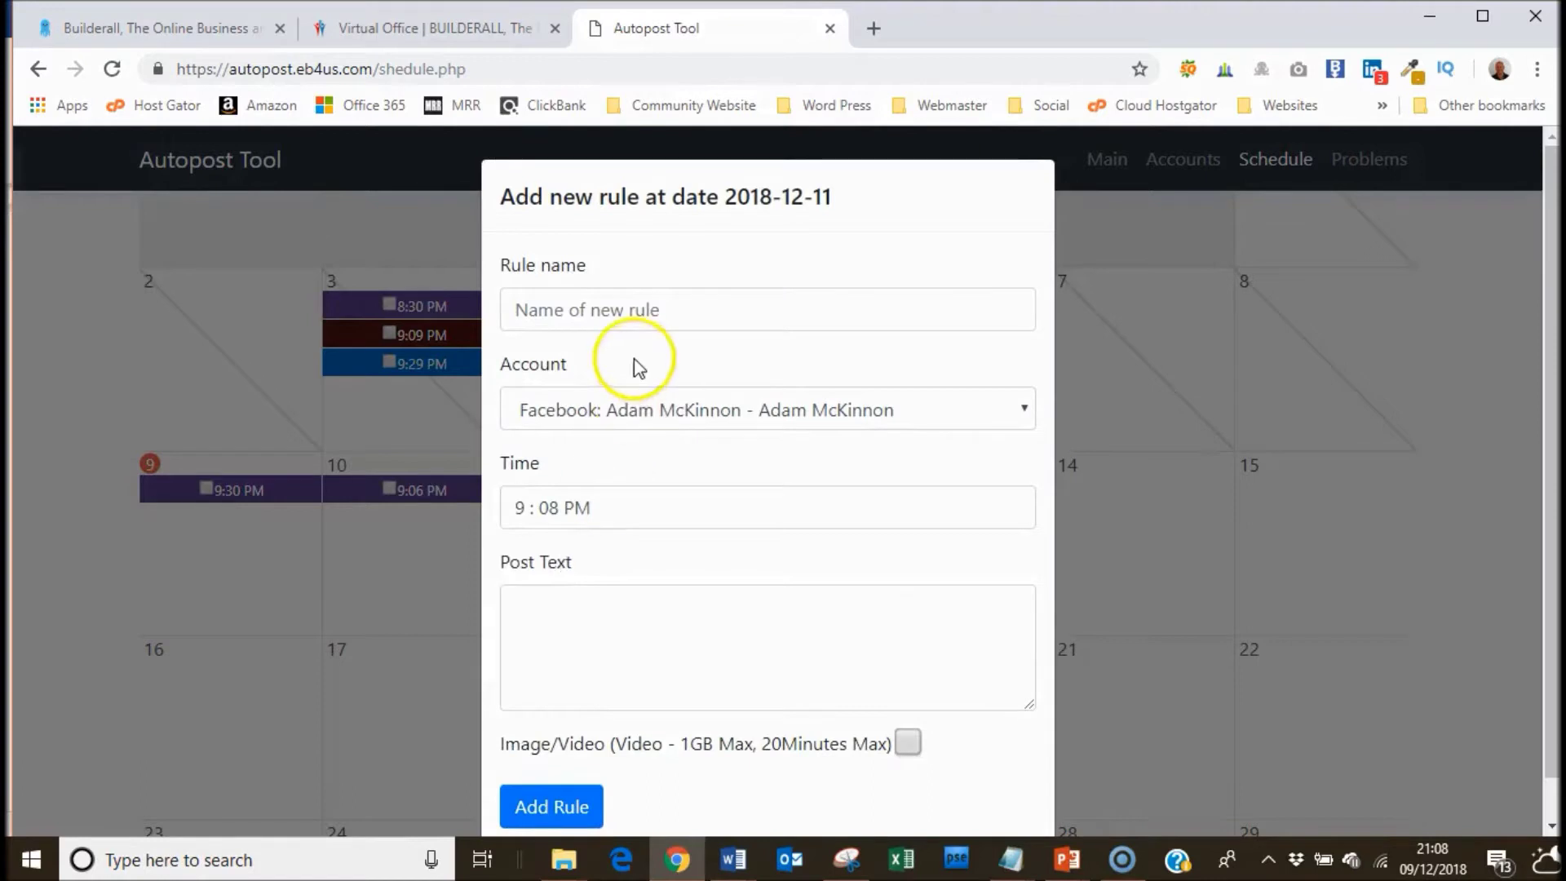
{"action": "left_click", "coordinate": [681, 312]}
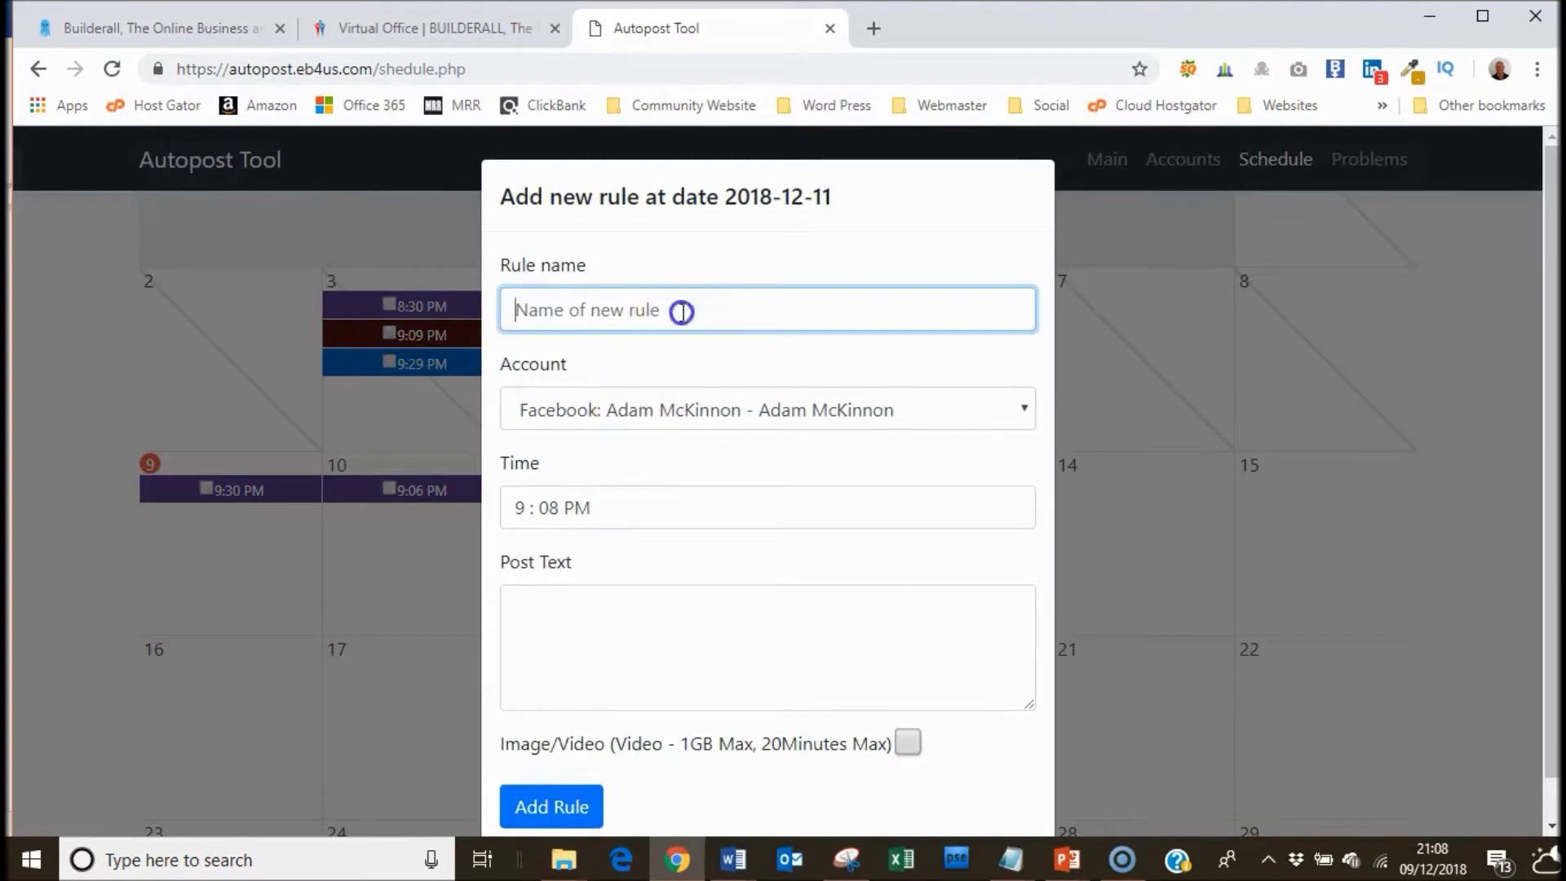
{"action": "type", "text": "Buildera"}
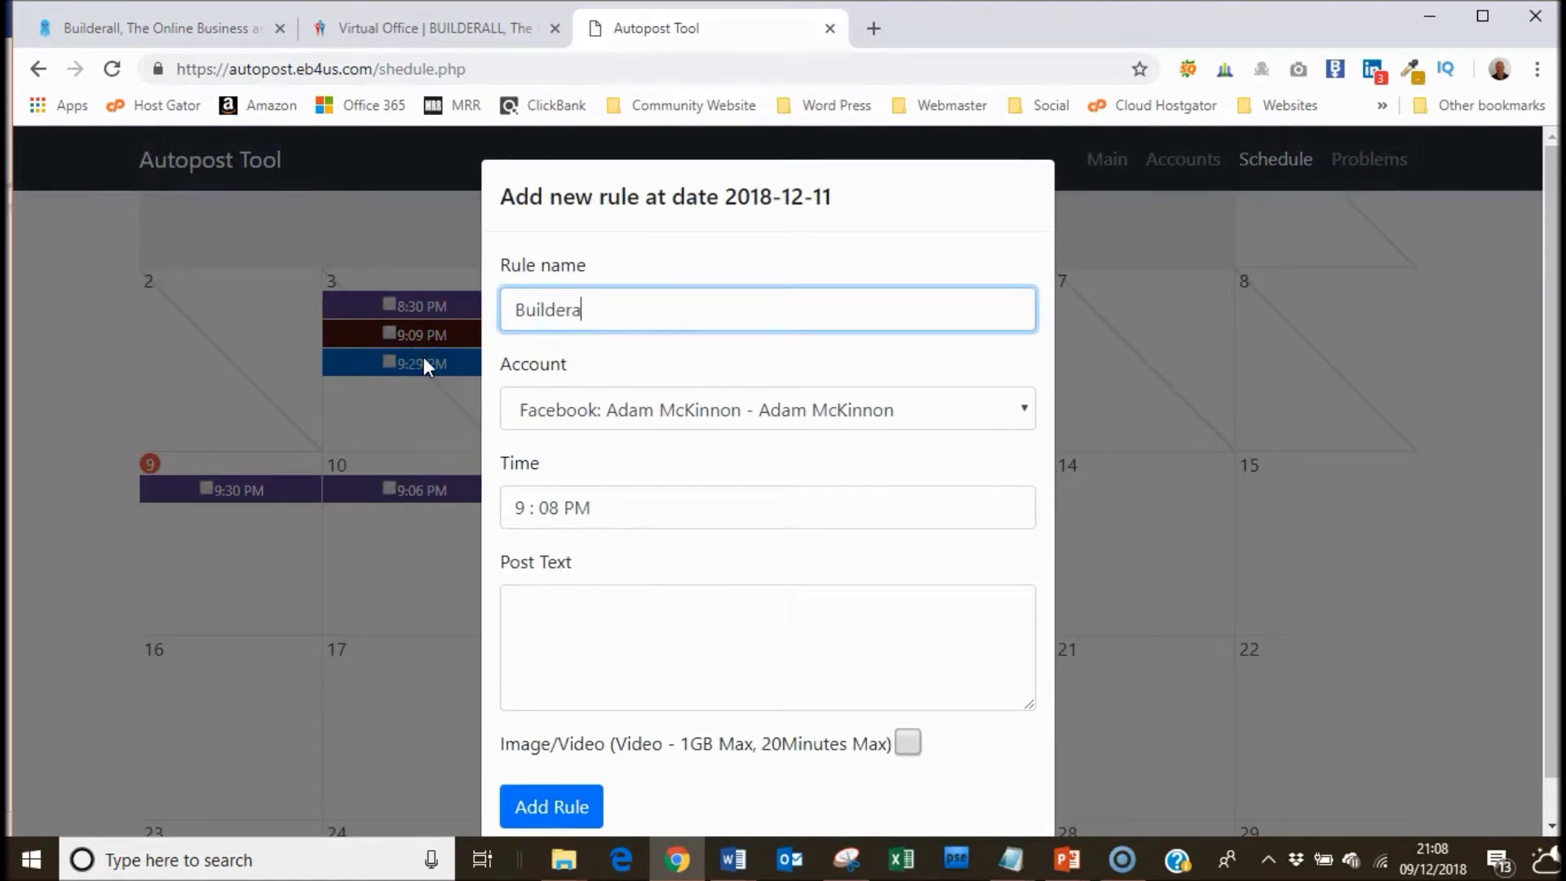
{"action": "type", "text": "ll Message 3"}
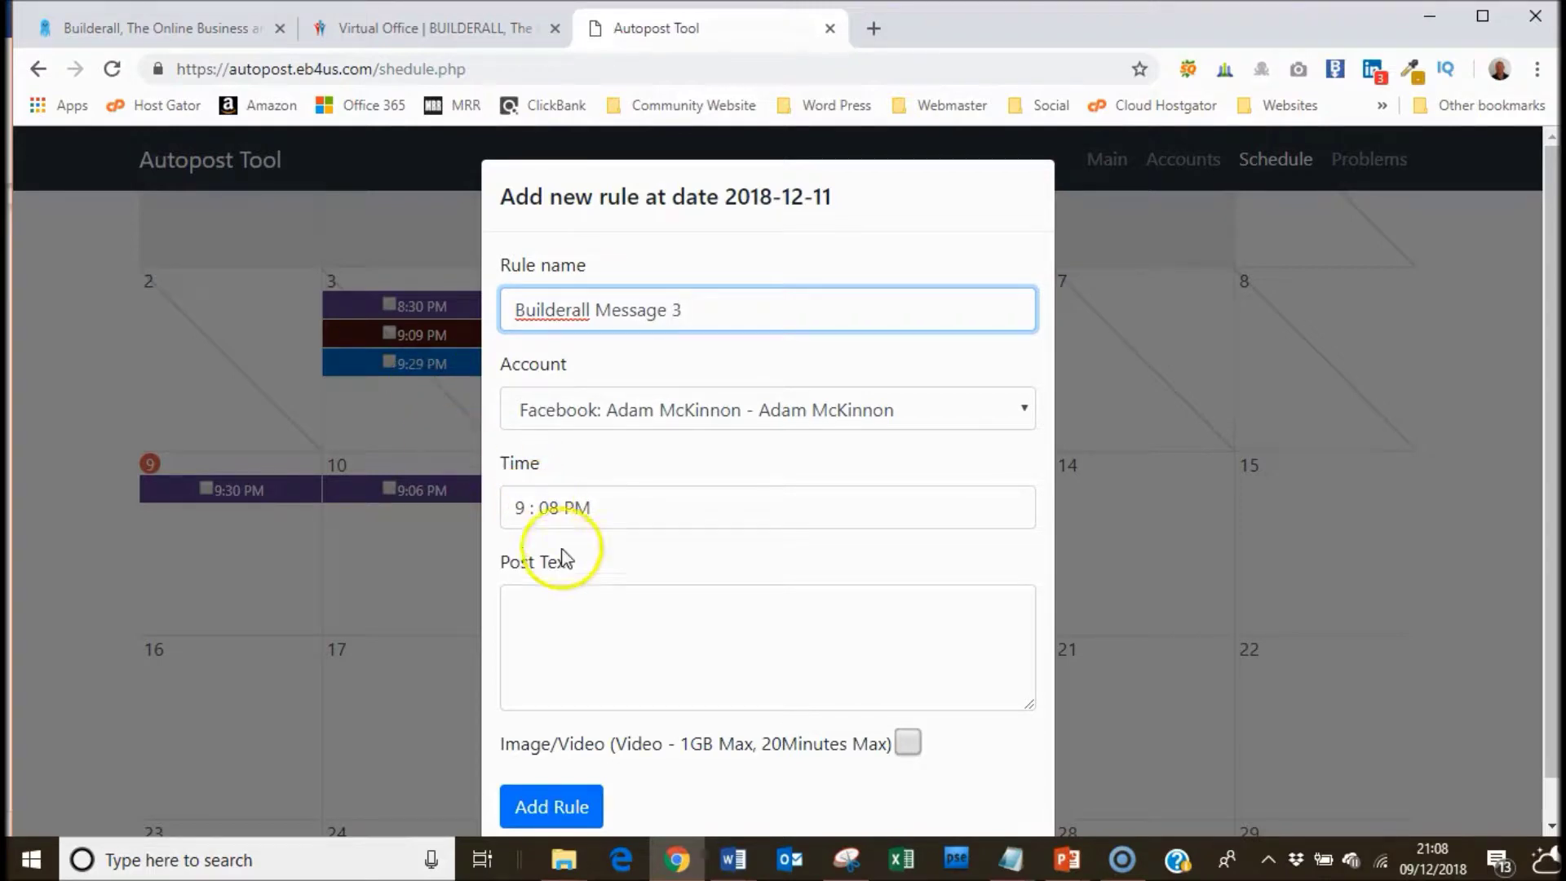
Step: Switch to the Facebook Posts document in Word and copy the full text of message 3
{"action": "left_click", "coordinate": [598, 589]}
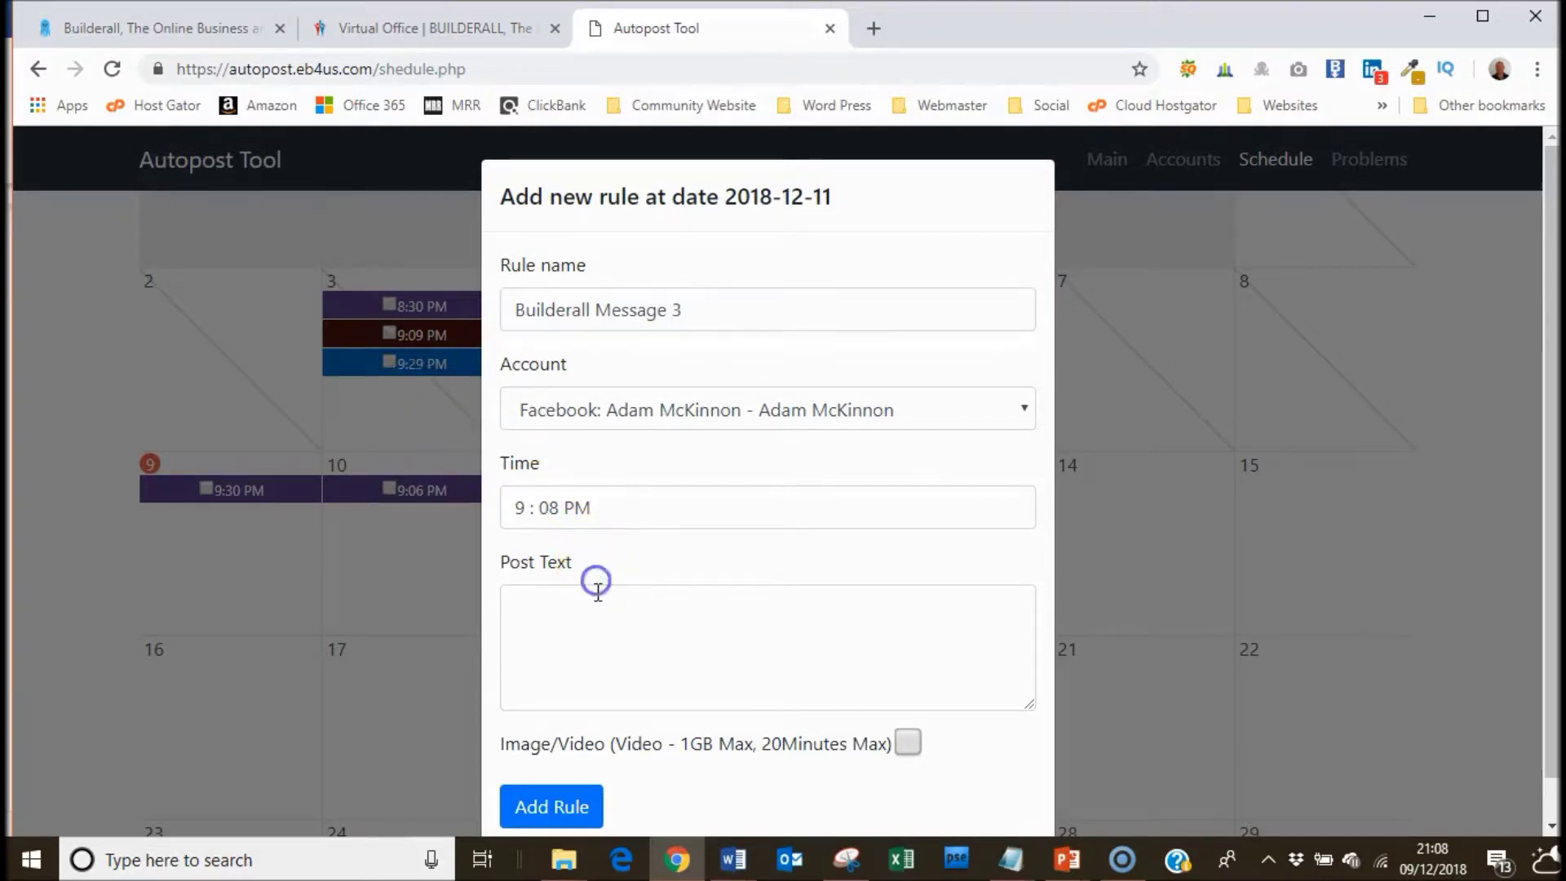
{"action": "left_click", "coordinate": [733, 857]}
{"action": "left_click", "coordinate": [849, 804]}
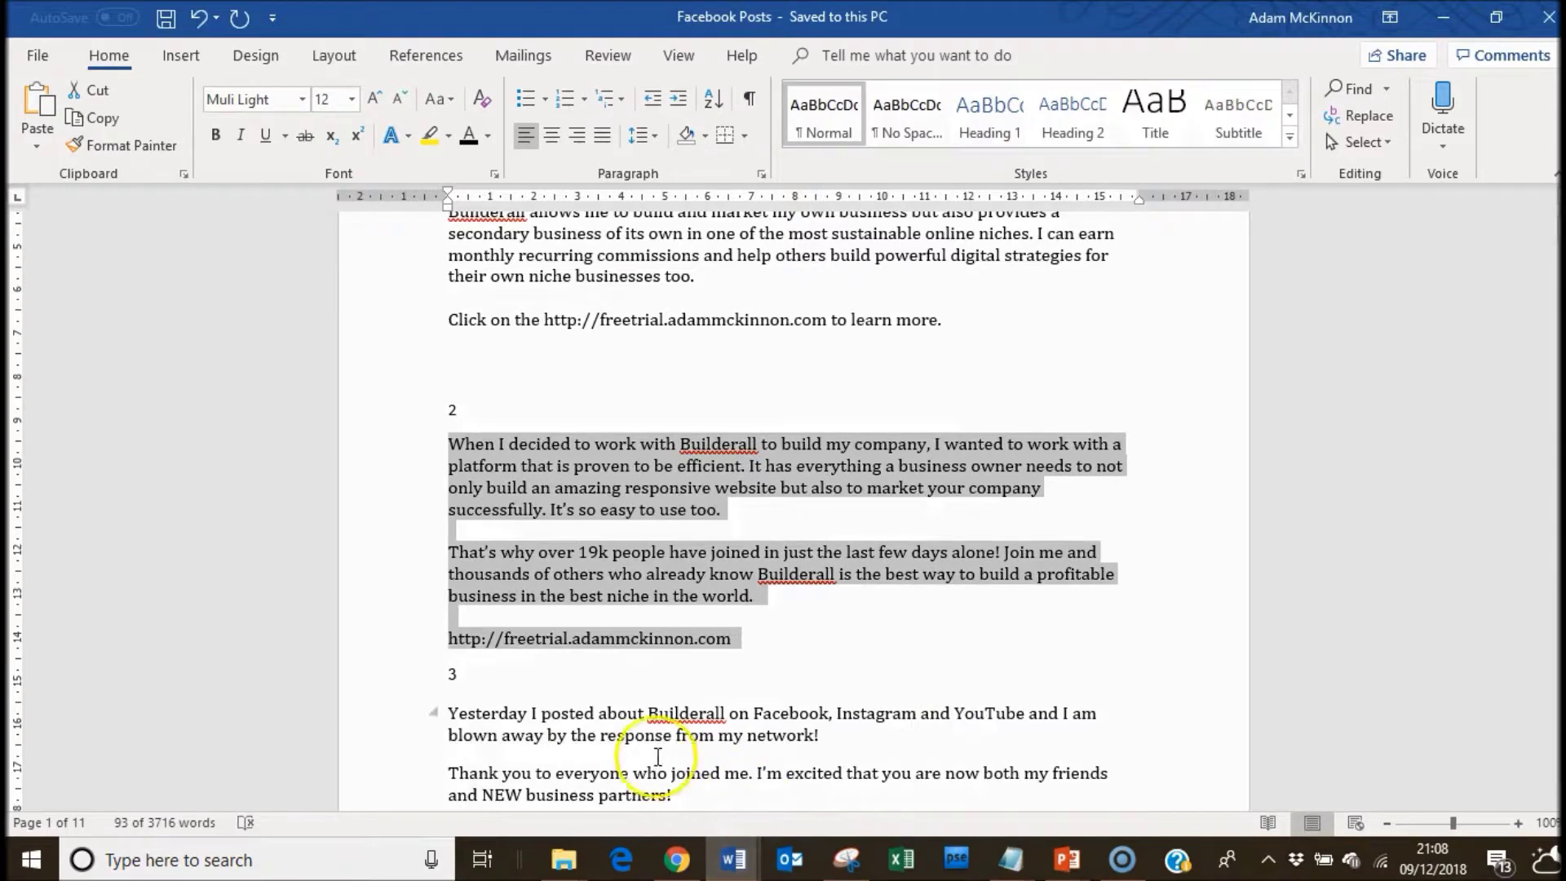
{"action": "left_click_drag", "start_coordinate": [452, 715], "coordinate": [839, 653]}
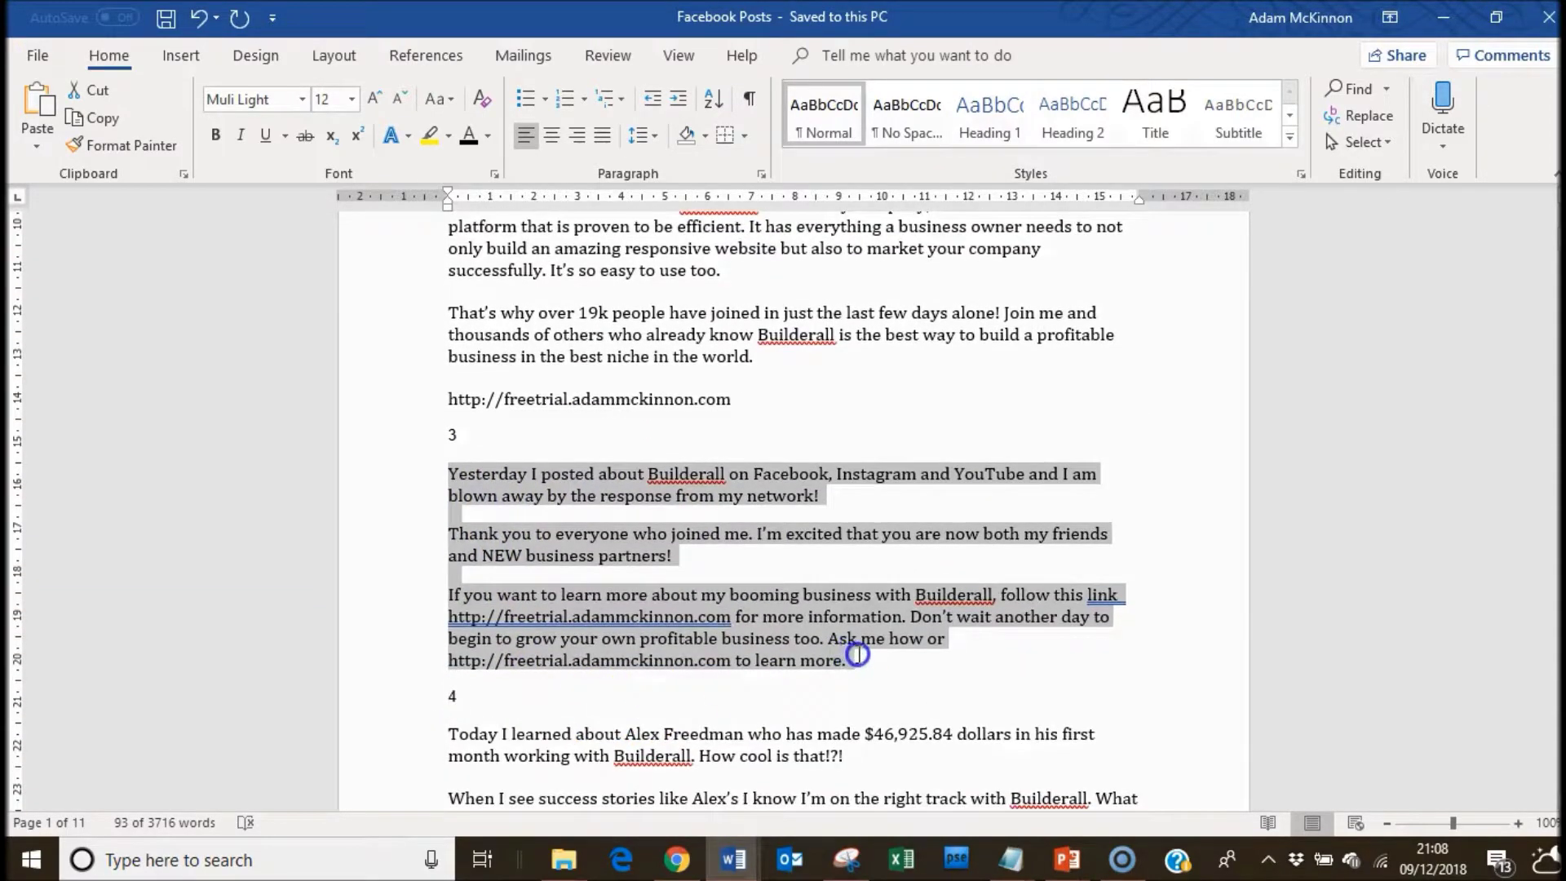
{"action": "right_click", "coordinate": [801, 640]}
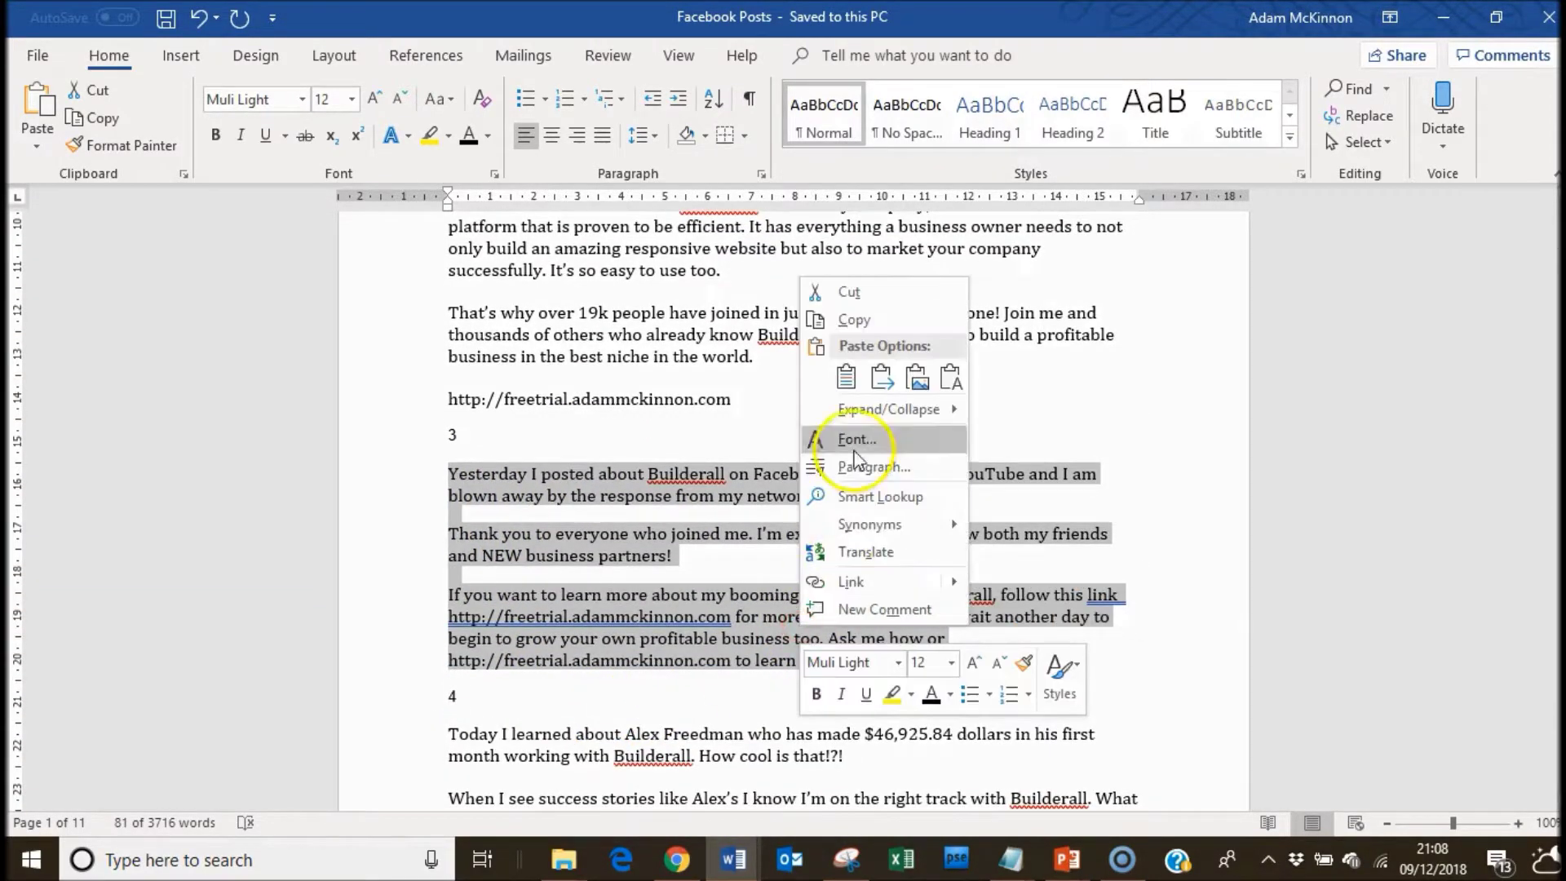
{"action": "left_click", "coordinate": [860, 318]}
Step: Return to the Autopost Tool, paste the message 3 text as the rule's post text and remove the trailing blank line
{"action": "left_click", "coordinate": [677, 859]}
{"action": "left_click", "coordinate": [596, 661]}
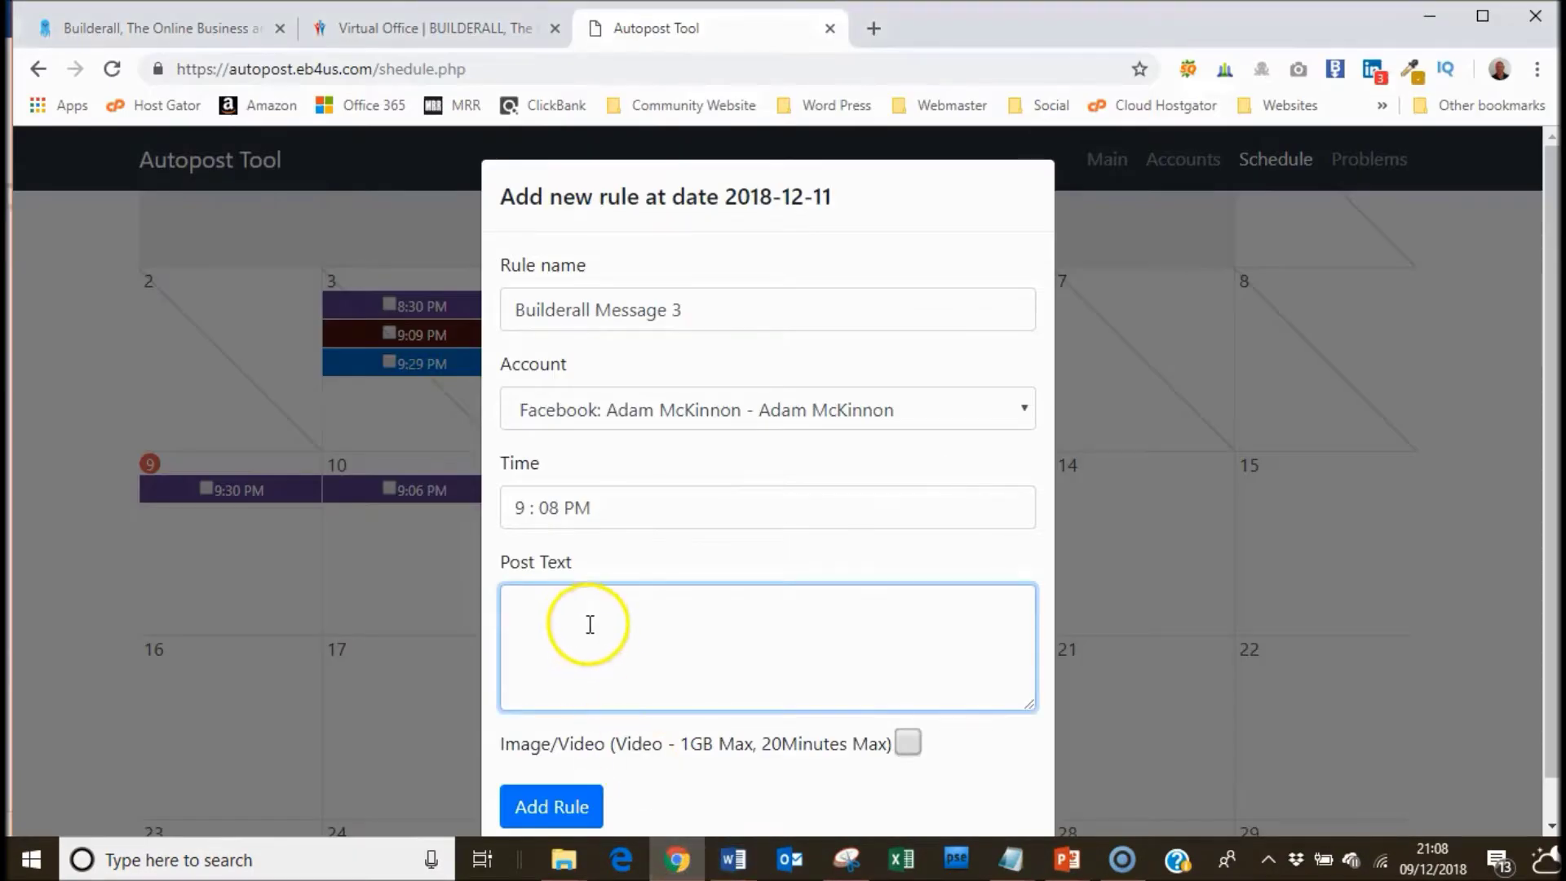
{"action": "right_click", "coordinate": [591, 621]}
{"action": "left_click", "coordinate": [666, 440]}
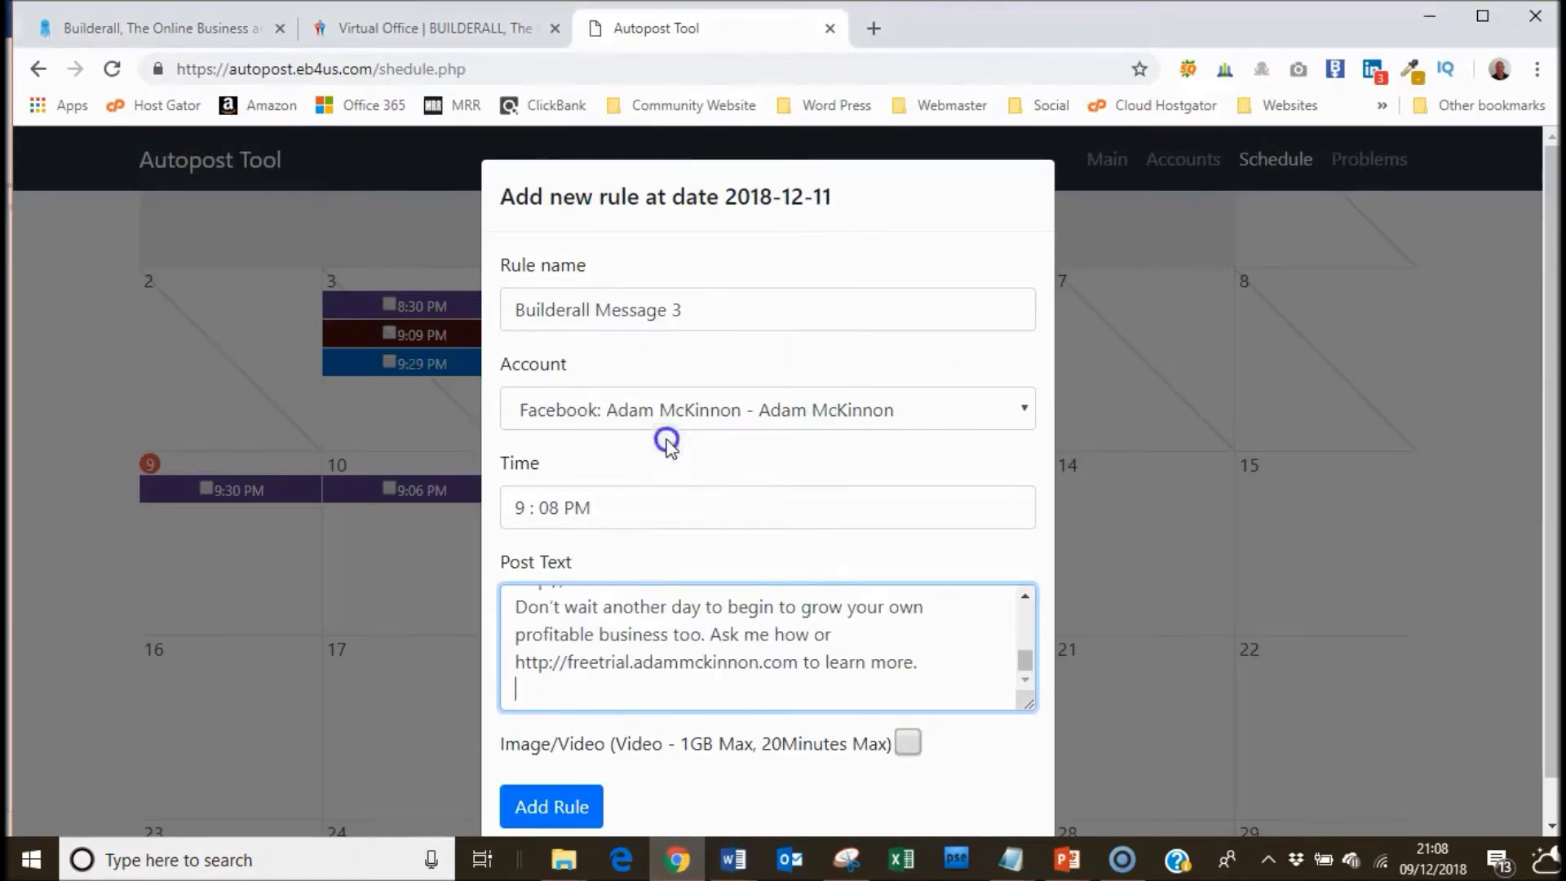
{"action": "key", "text": "BackSpace"}
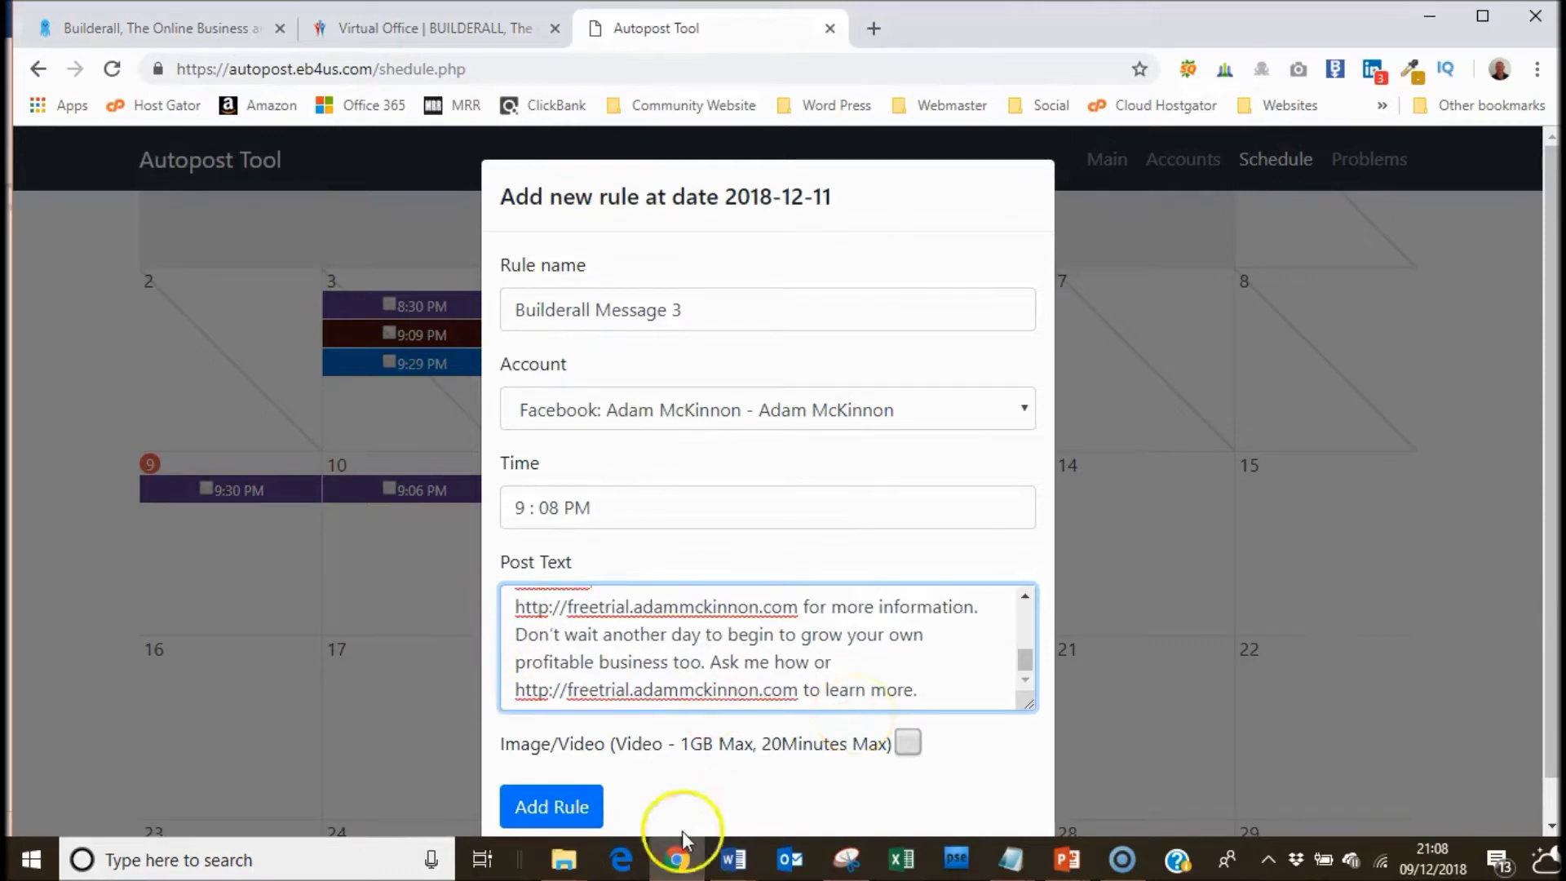
Step: Enable the image/video attachment for Builderall Message 3 and attach Day-2.png from the Builderall Facebook Posts folder
{"action": "left_click", "coordinate": [908, 743]}
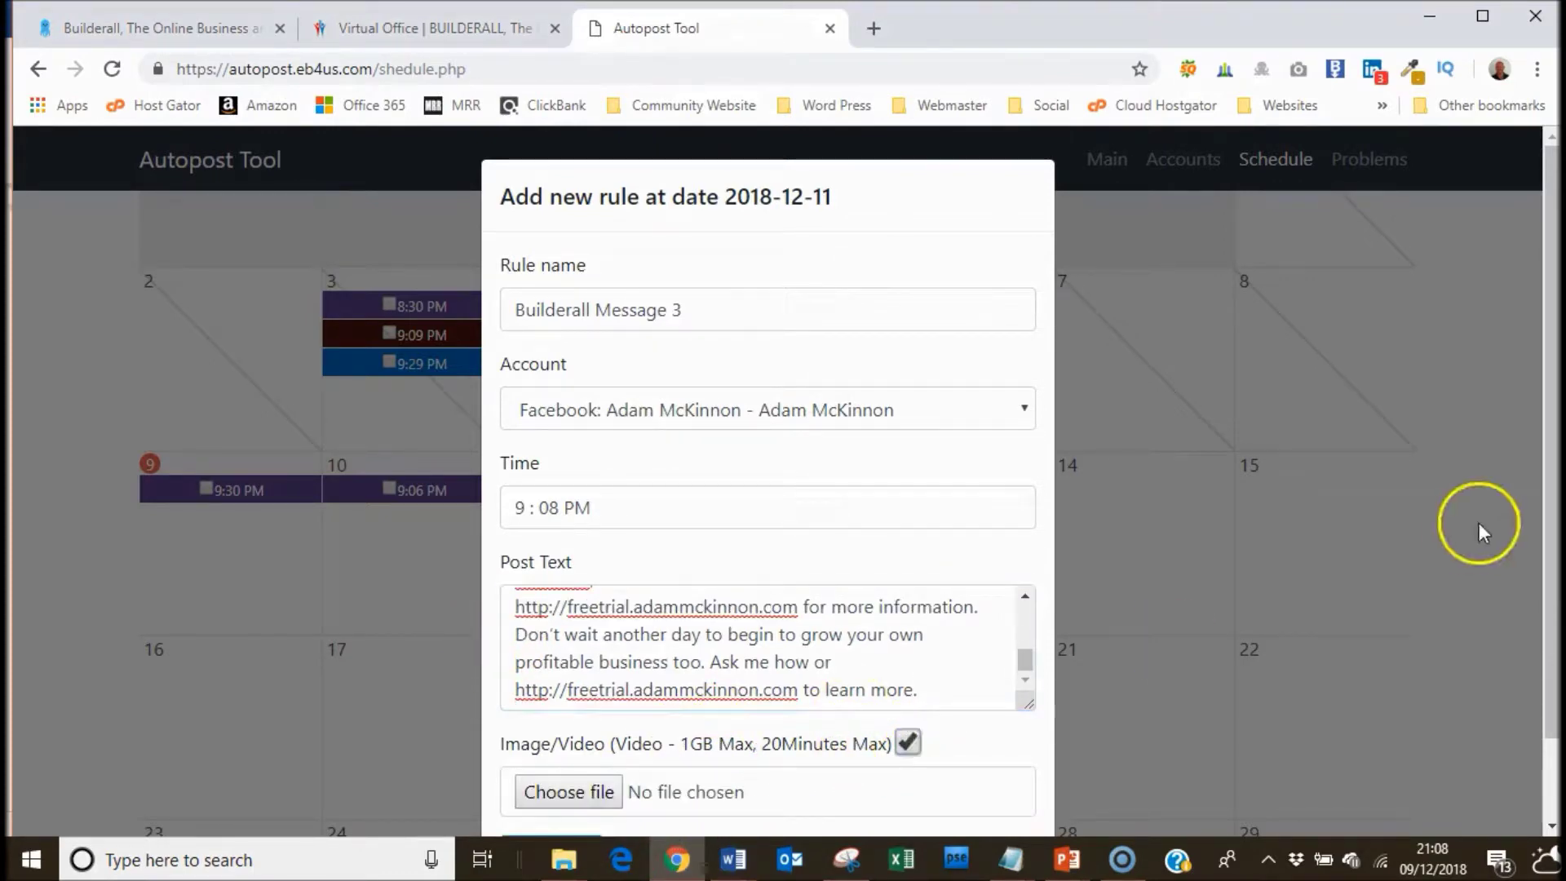
{"action": "left_click_drag", "start_coordinate": [1550, 400], "coordinate": [1550, 478]}
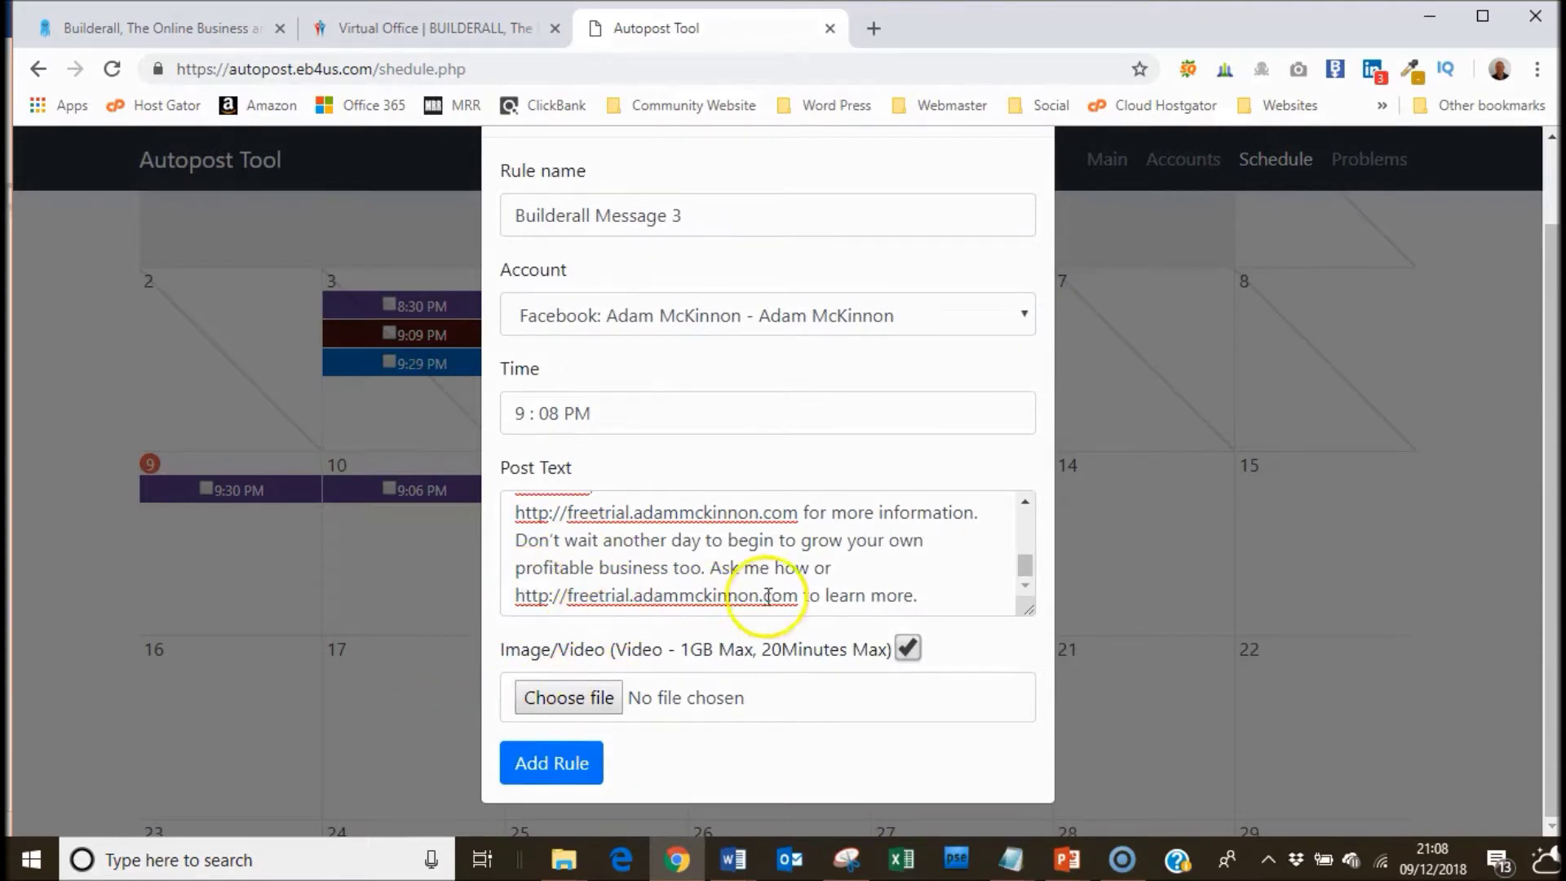
{"action": "left_click", "coordinate": [587, 701]}
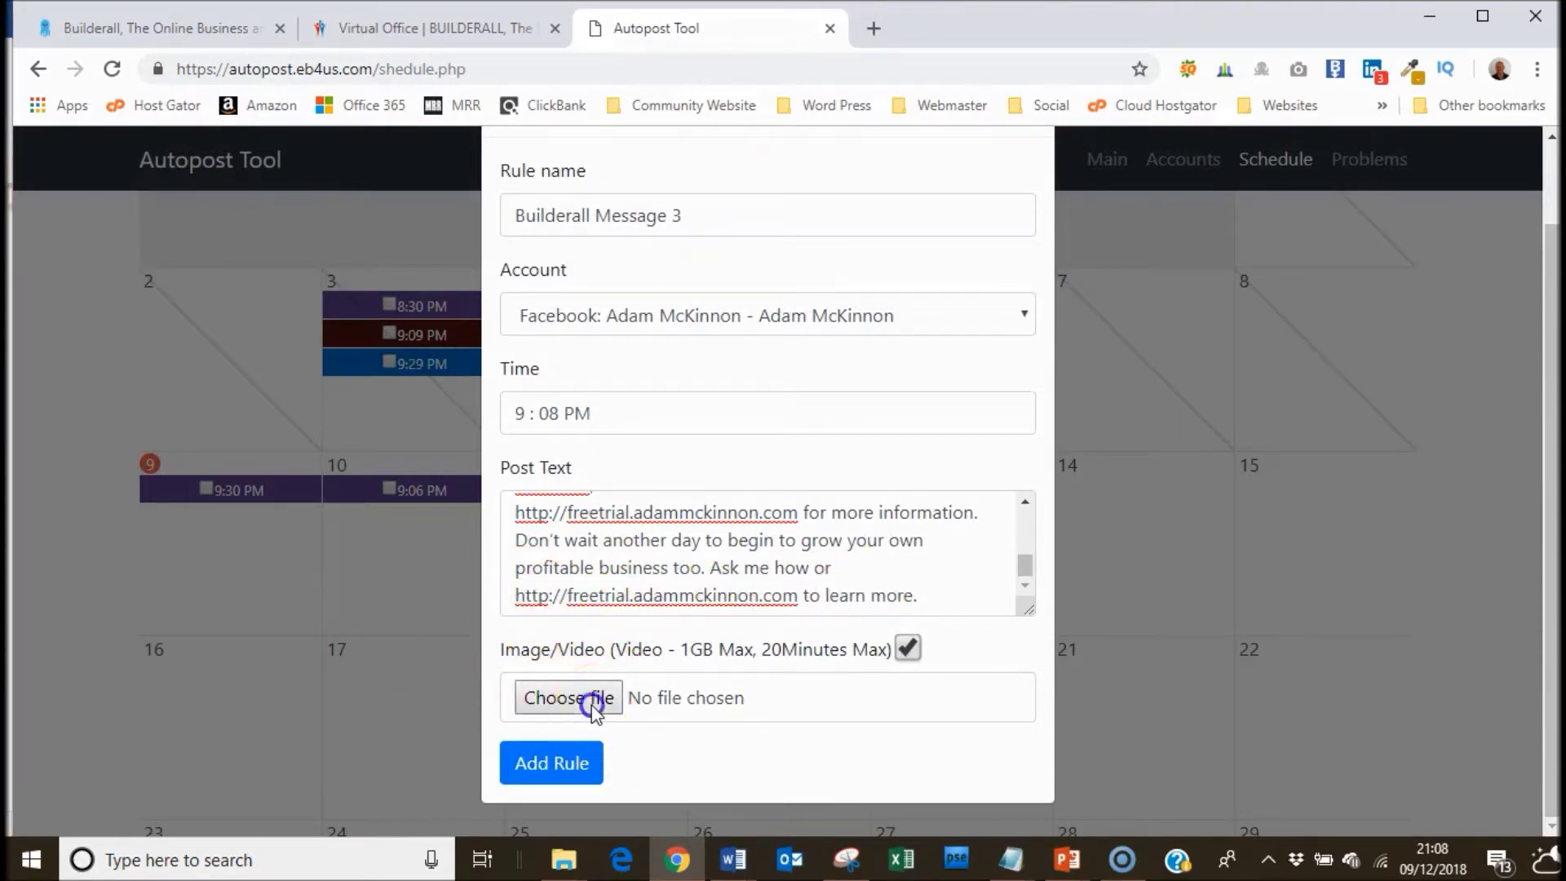
{"action": "left_click", "coordinate": [574, 199]}
{"action": "left_click", "coordinate": [575, 513]}
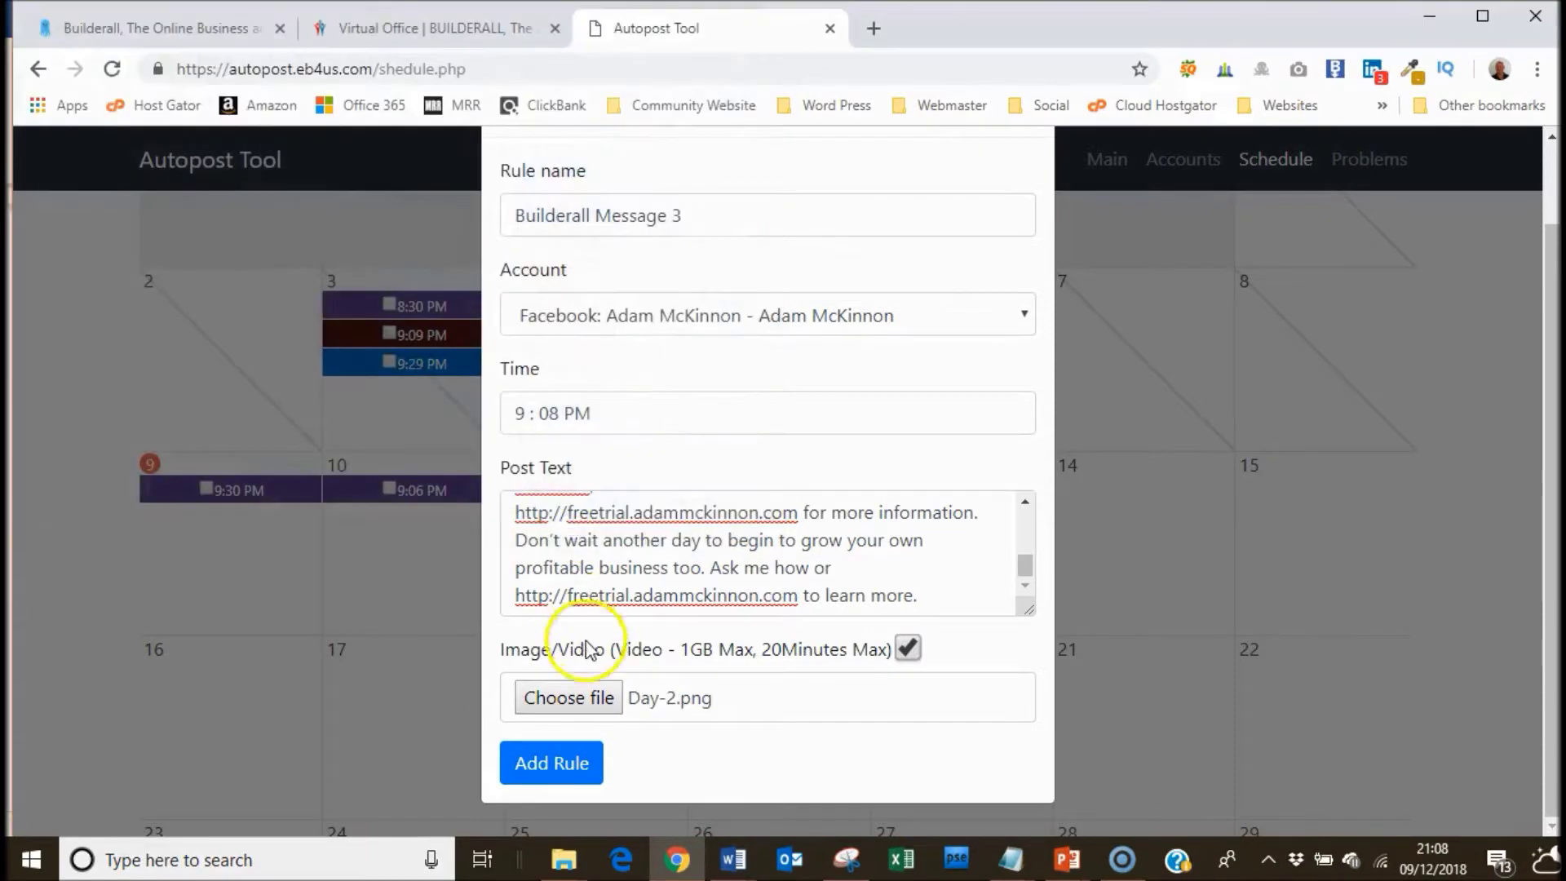
Step: Add the completed Builderall Message 3 rule to the schedule
{"action": "left_click", "coordinate": [569, 757]}
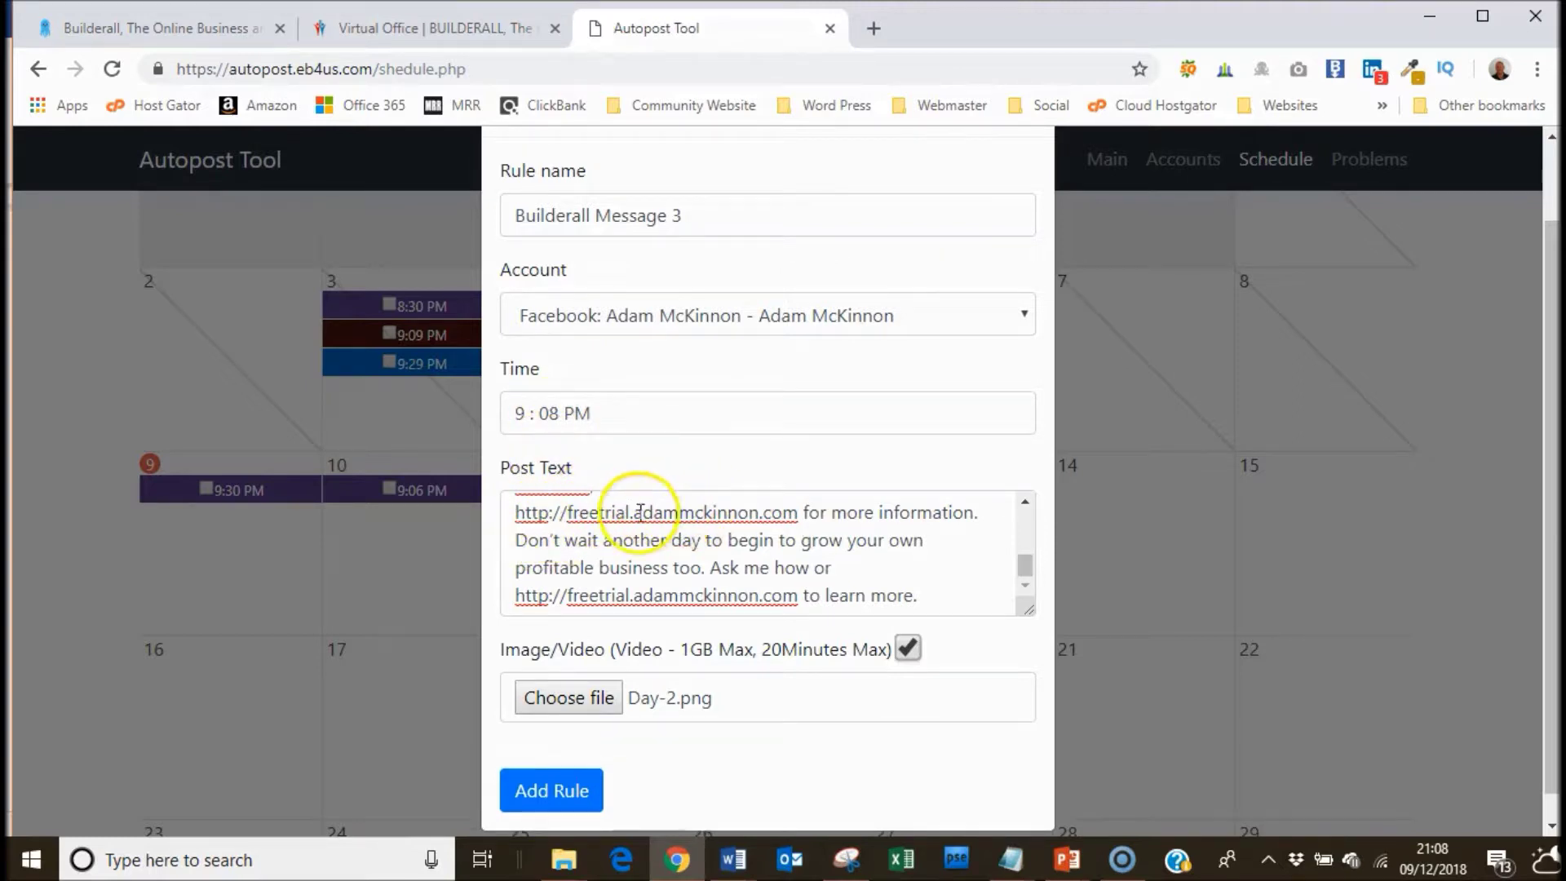
{"action": "left_click", "coordinate": [575, 793]}
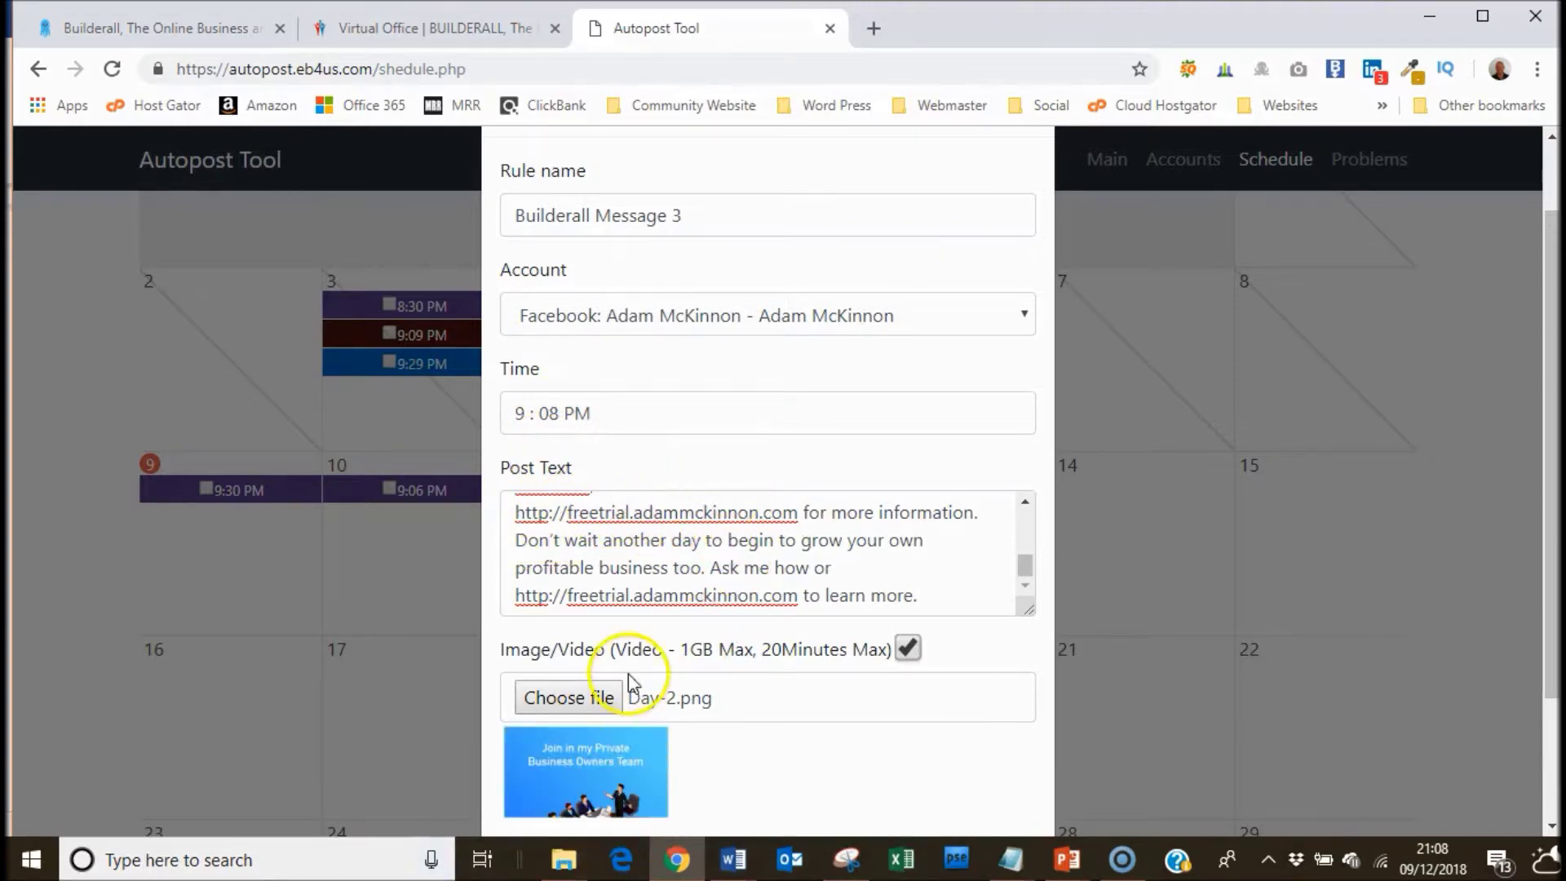
{"action": "scroll", "coordinate": [697, 665], "scroll_direction": "down", "scroll_amount": 2}
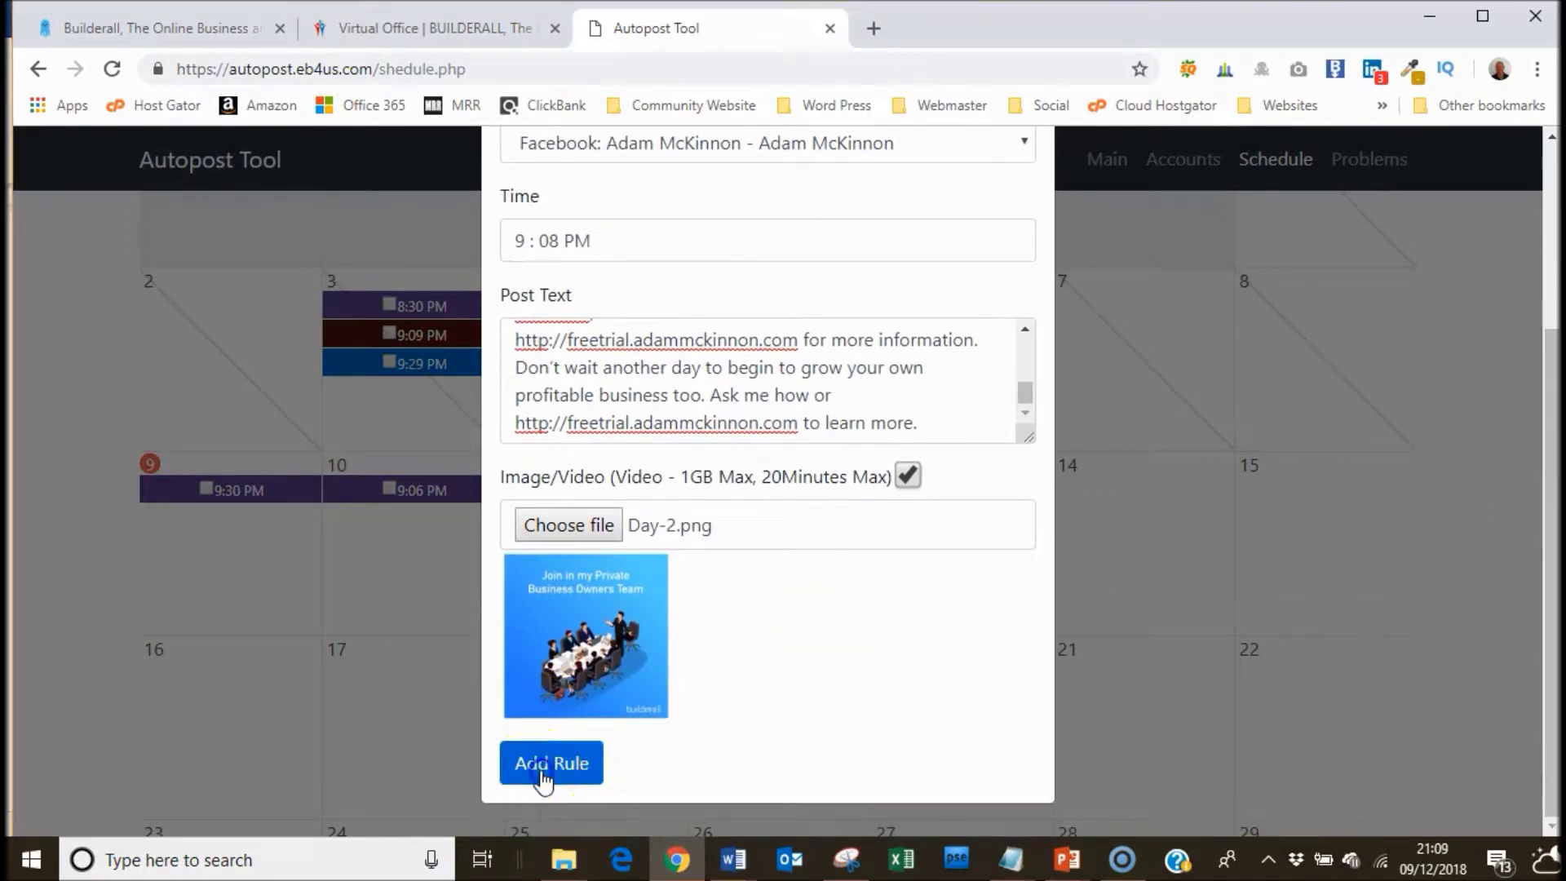
{"action": "left_click", "coordinate": [545, 771]}
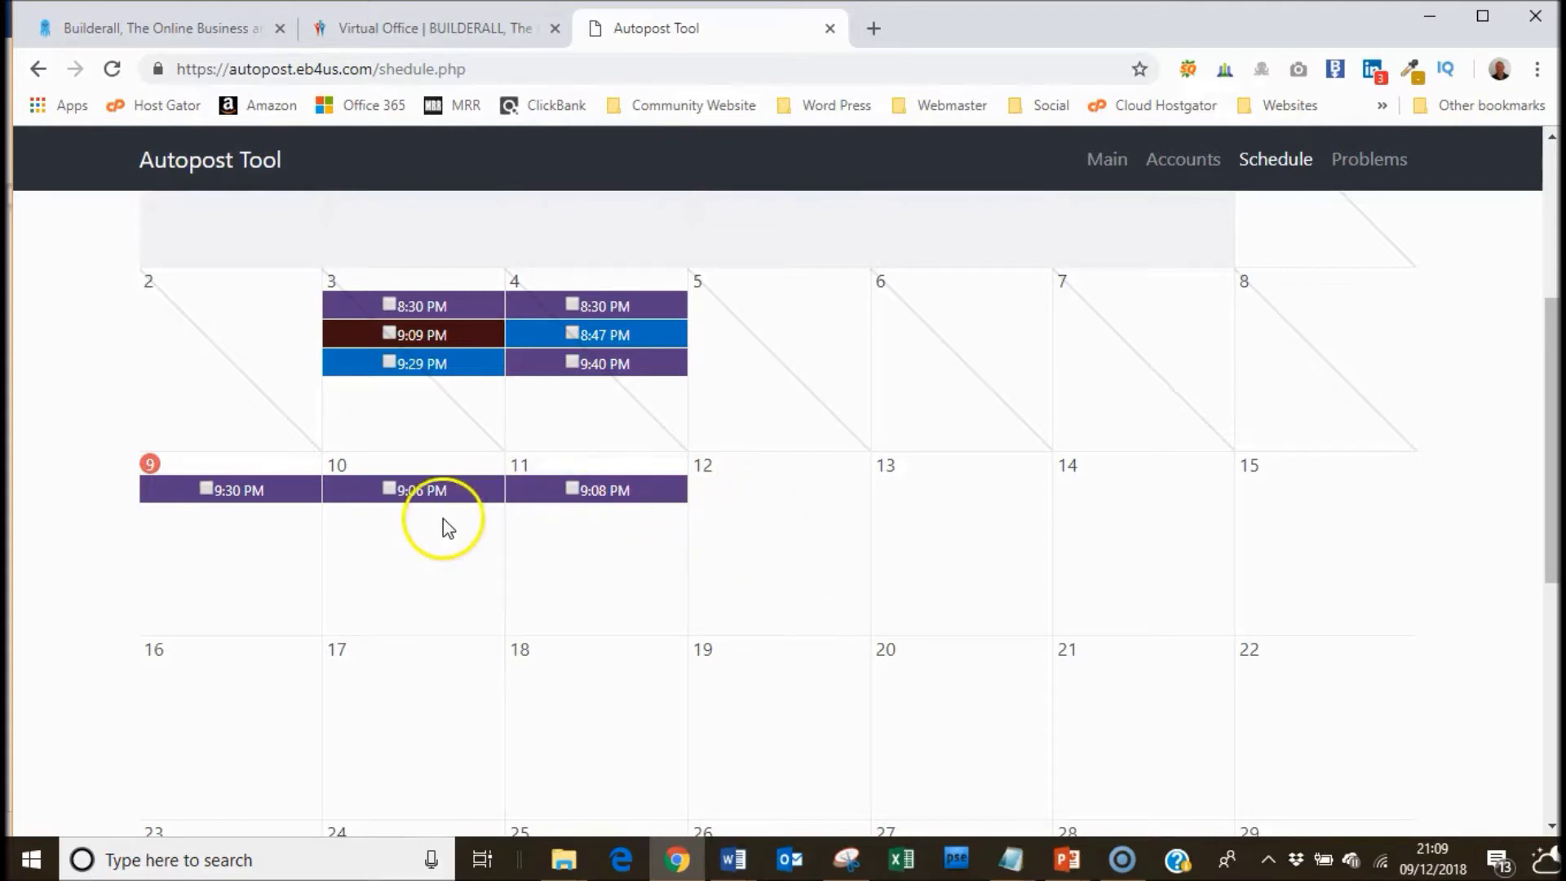
Step: Start a new rule for 12 December 2018 named Builderall Message 4 and set its time to 9:09 AM
{"action": "left_click", "coordinate": [774, 523]}
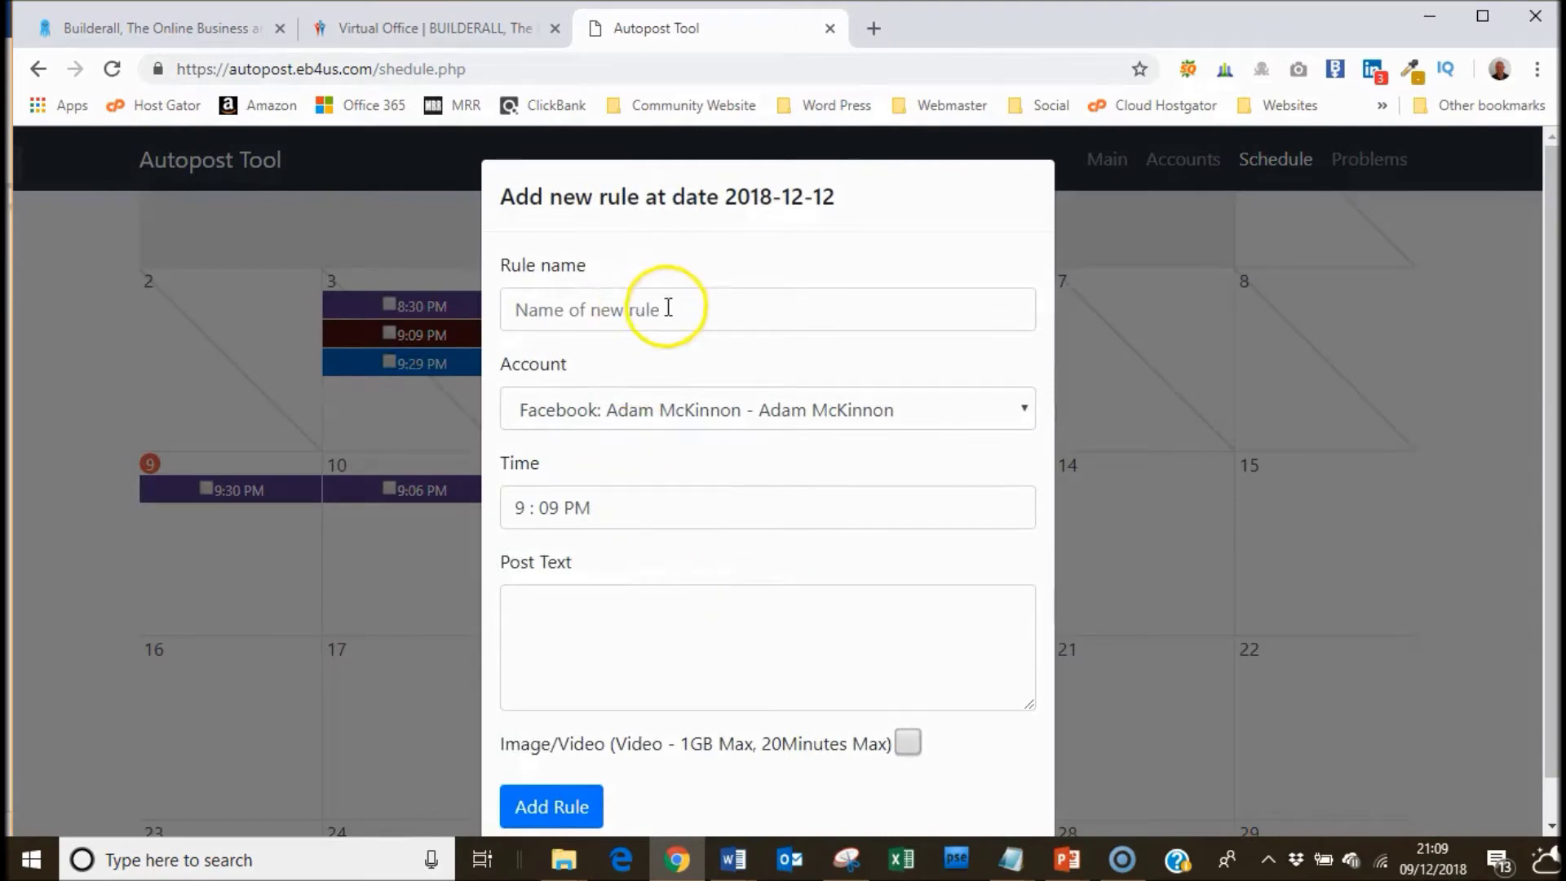
{"action": "left_click", "coordinate": [667, 307]}
{"action": "type", "text": "Builderall Message"}
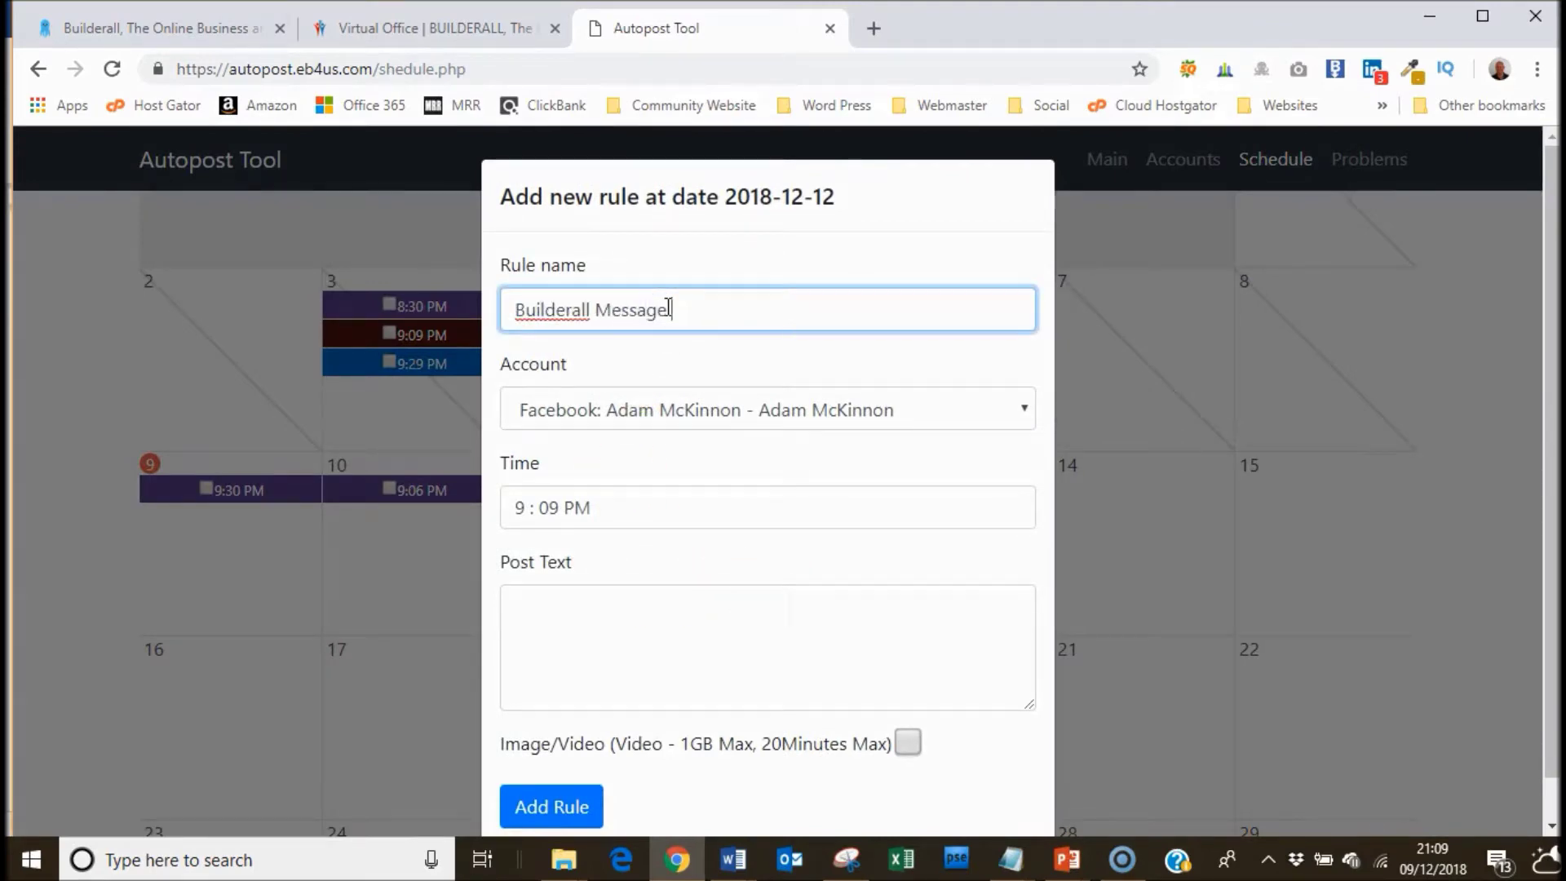
{"action": "type", "text": " 4"}
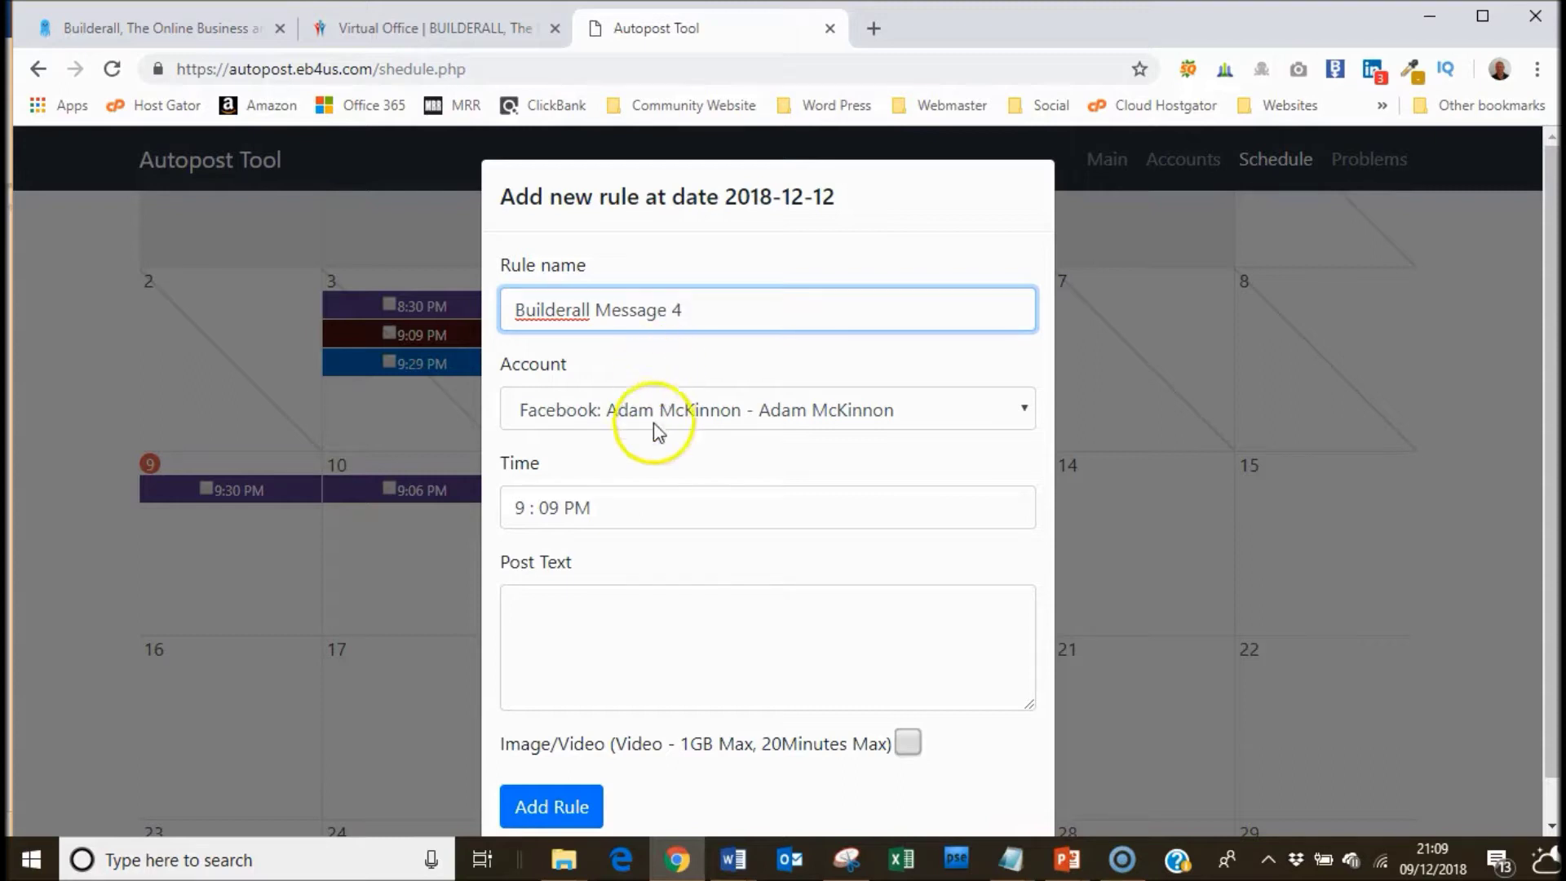
{"action": "left_click", "coordinate": [641, 506]}
{"action": "left_click", "coordinate": [612, 668]}
{"action": "left_click", "coordinate": [613, 613]}
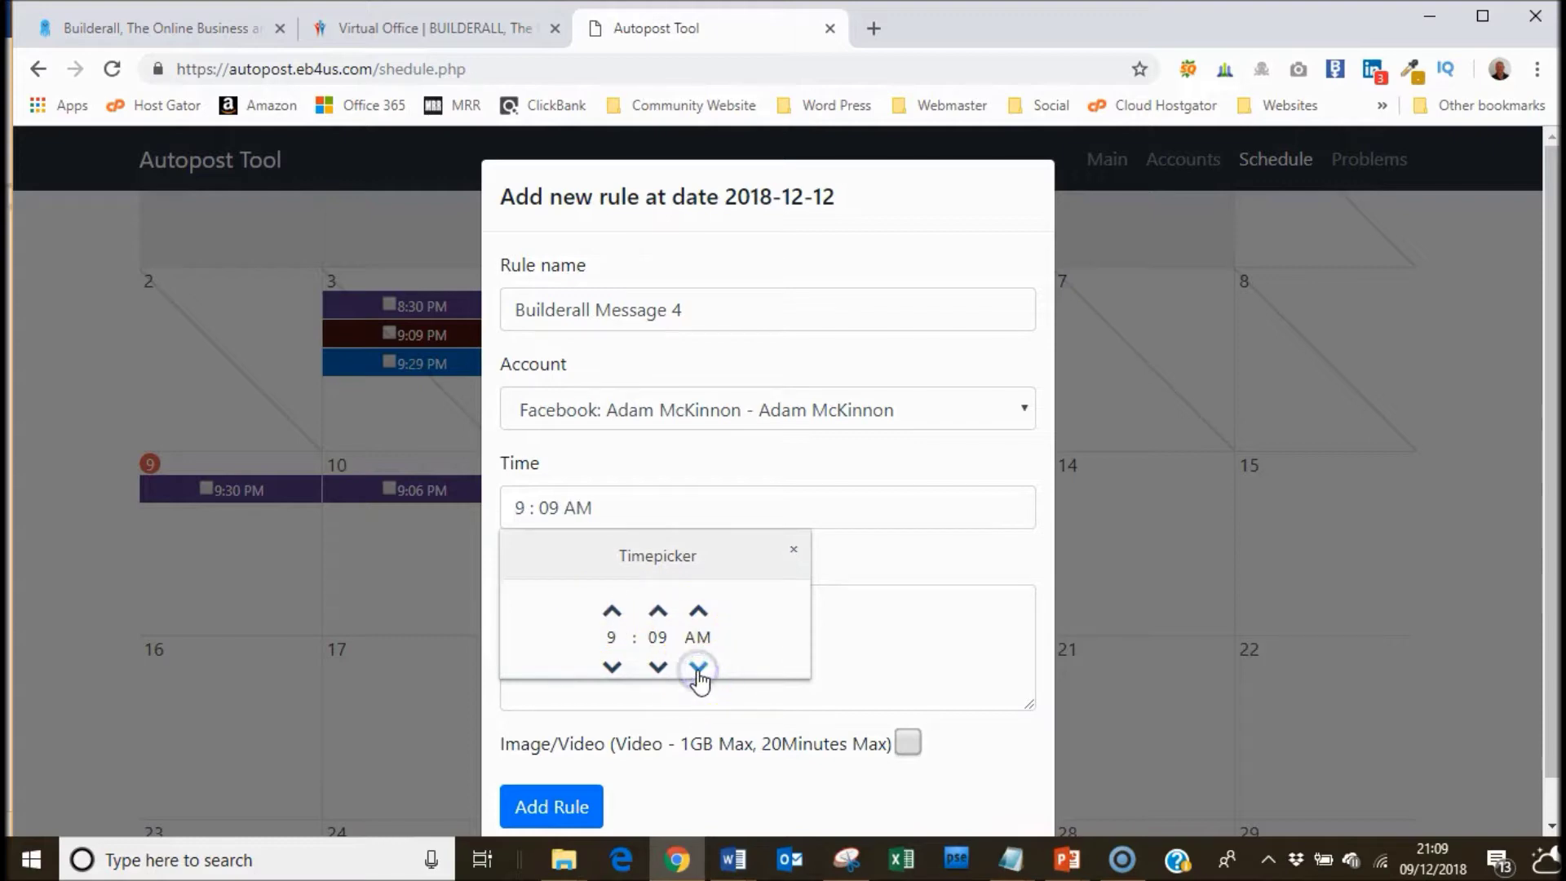
{"action": "left_click", "coordinate": [858, 560]}
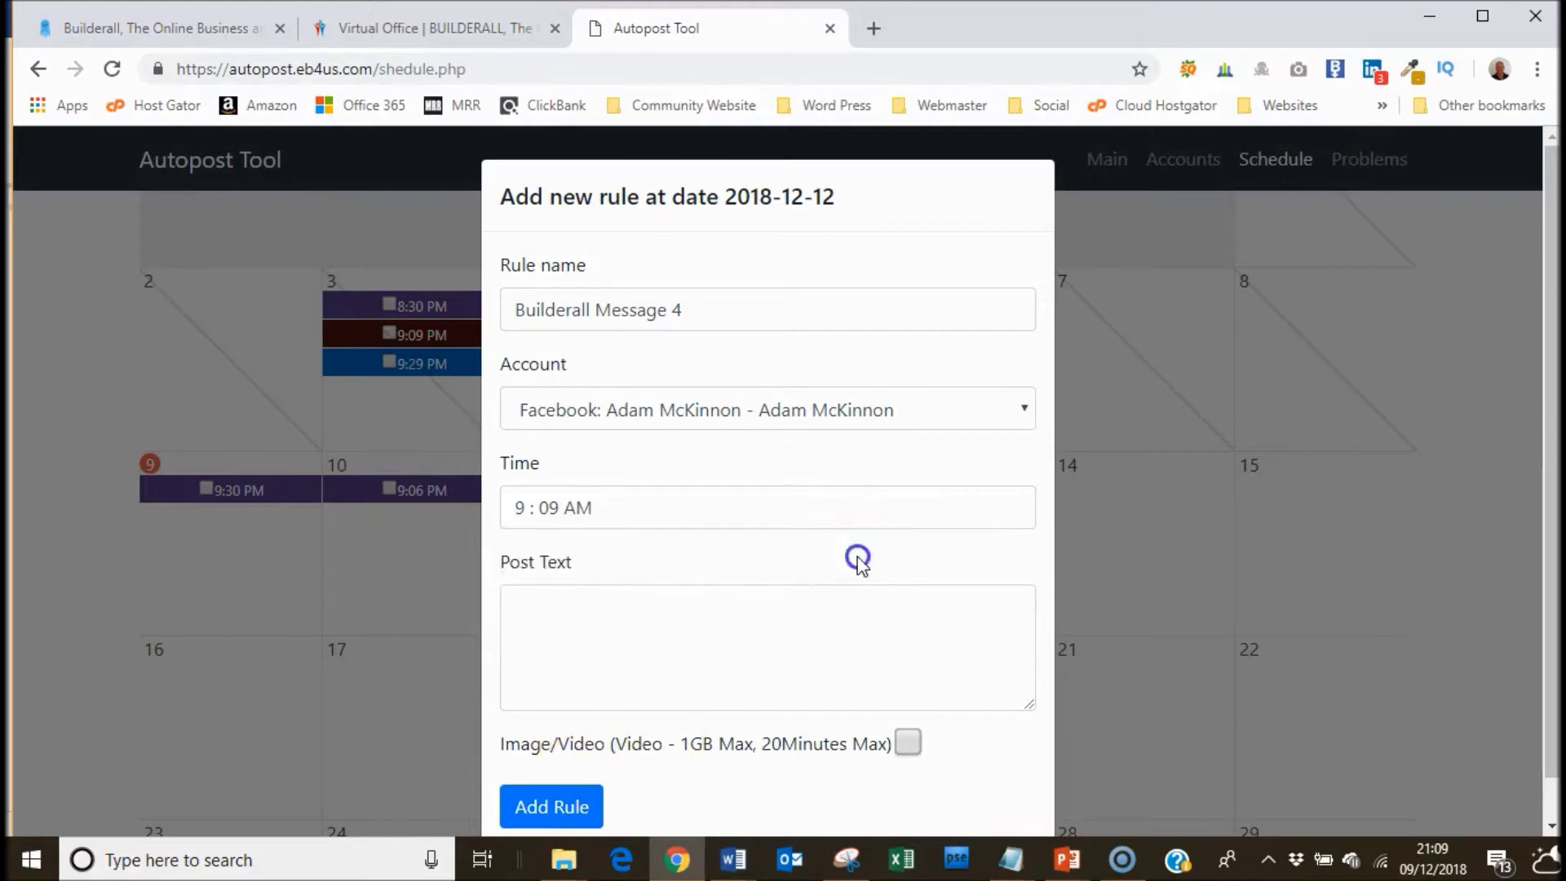
Step: Switch to the Facebook Posts document in Word and copy the full text of message 4
{"action": "left_click", "coordinate": [595, 604]}
{"action": "left_click", "coordinate": [737, 865]}
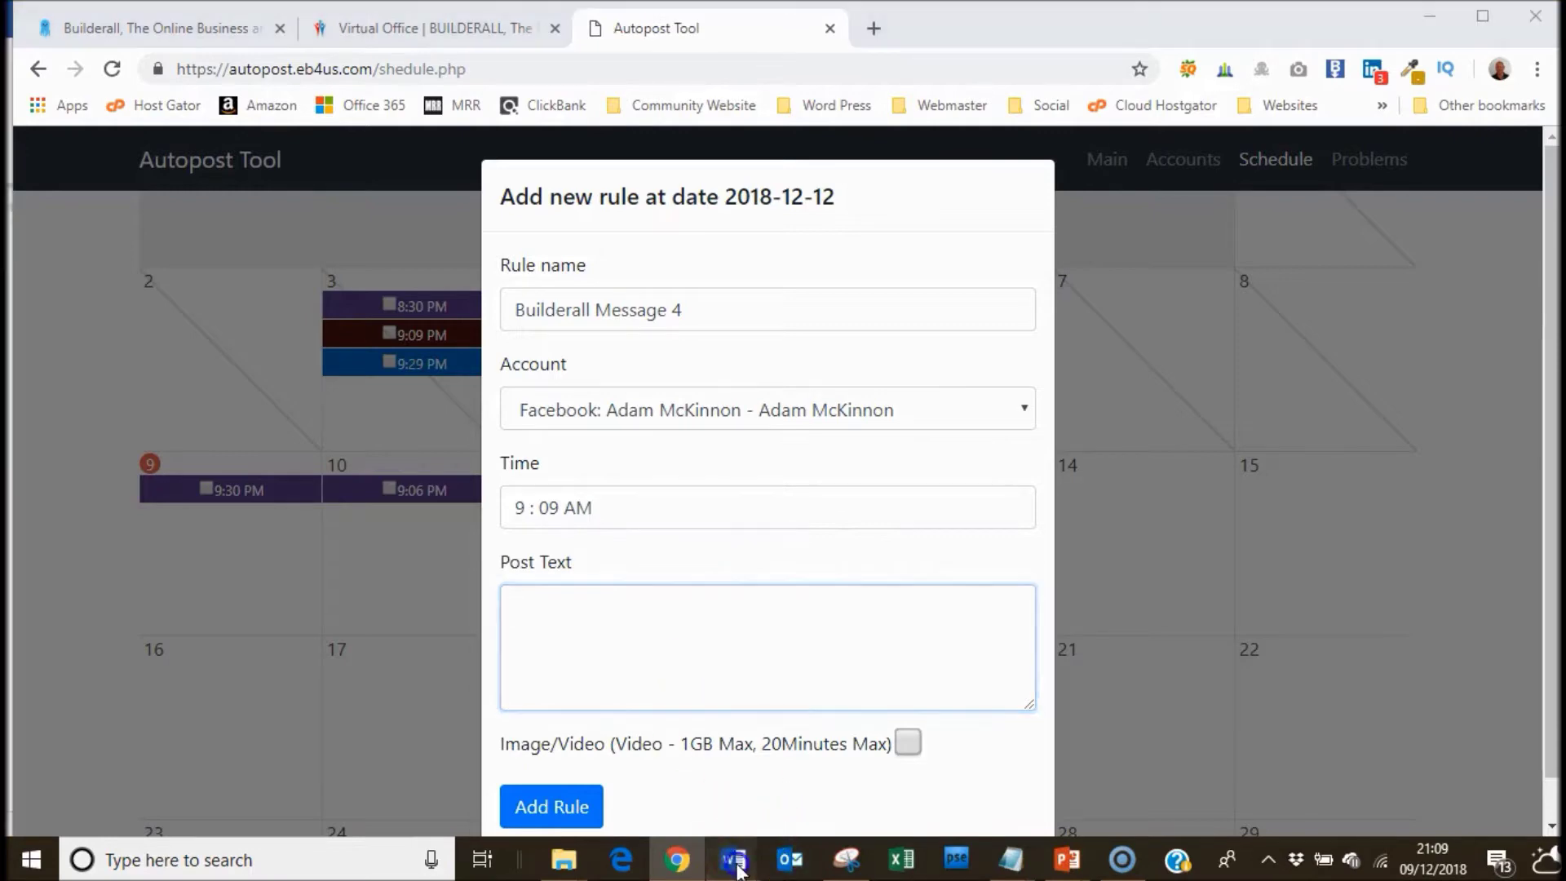
{"action": "left_click", "coordinate": [780, 819]}
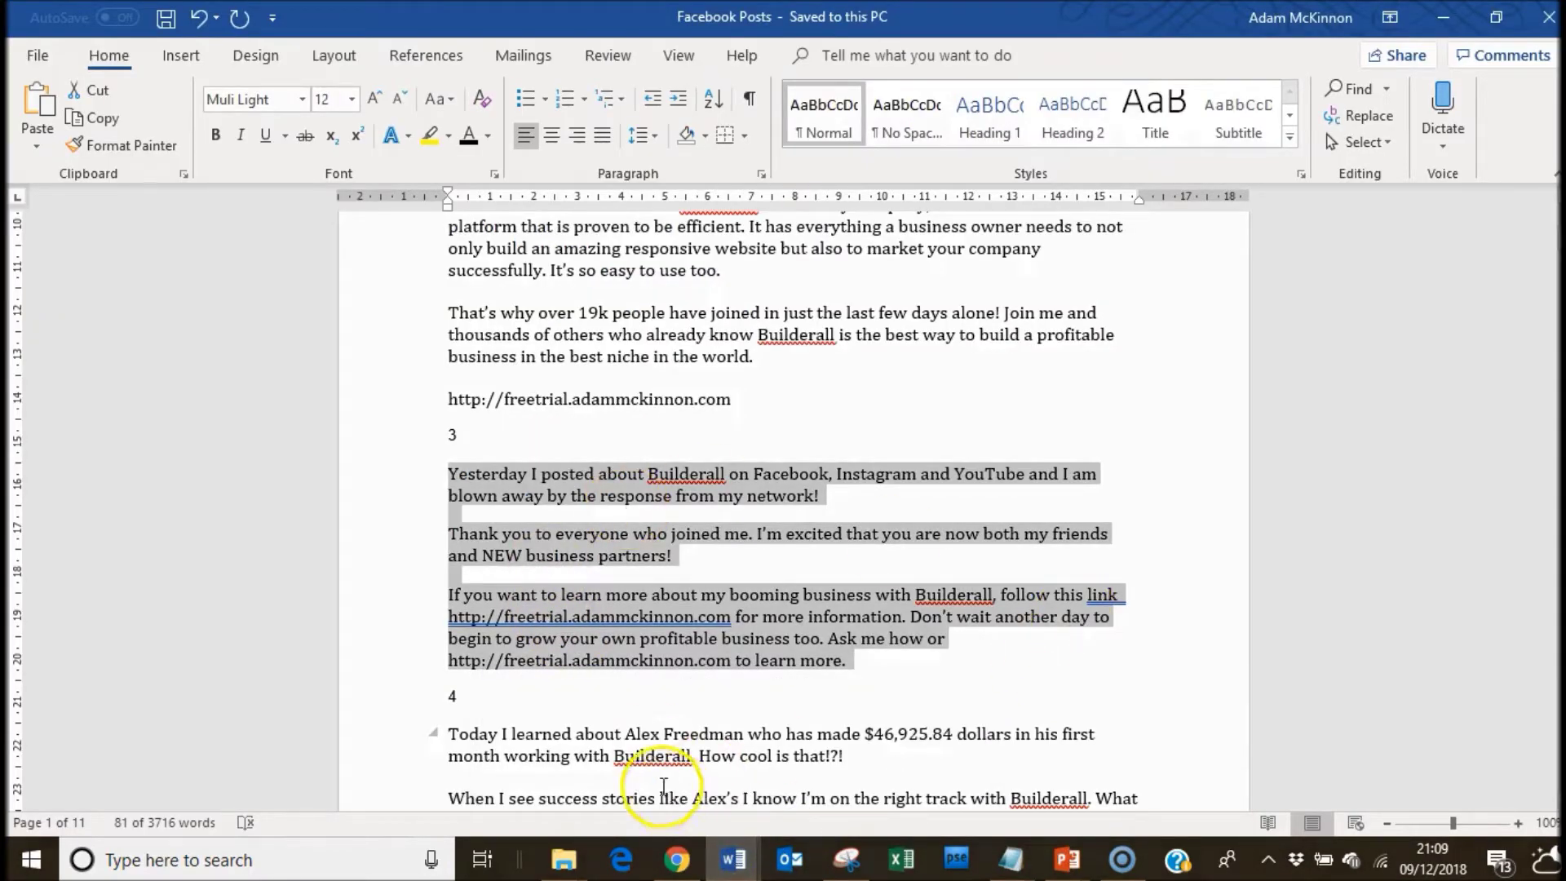
{"action": "left_click_drag", "start_coordinate": [430, 732], "coordinate": [815, 451]}
{"action": "right_click", "coordinate": [790, 425]}
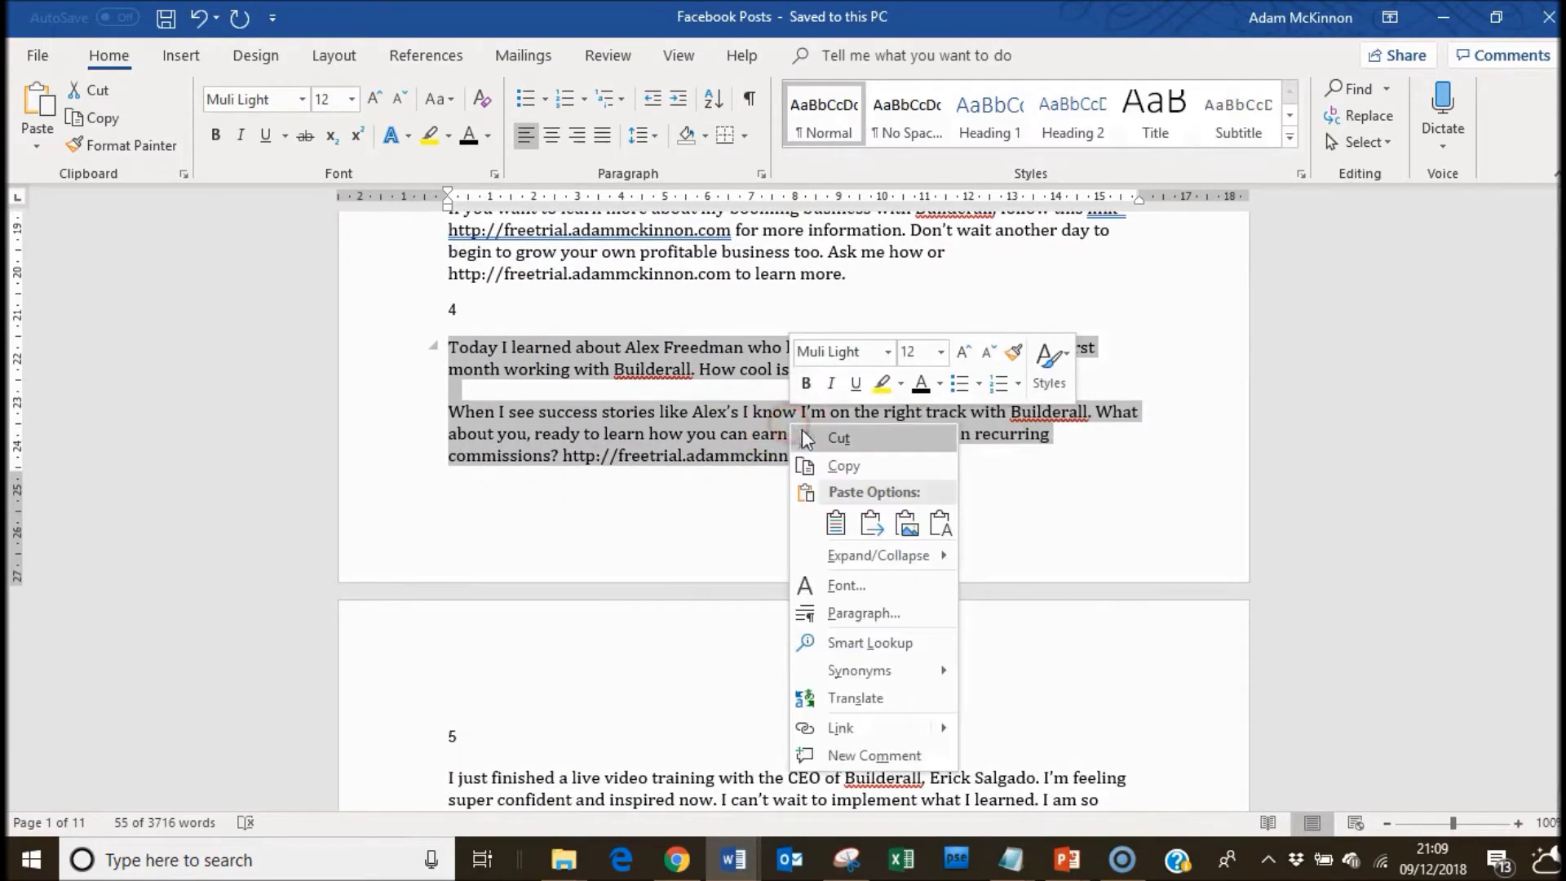
{"action": "left_click", "coordinate": [836, 466]}
Step: Return to the Autopost Tool and paste the copied message 4 text as the rule's post text
{"action": "left_click", "coordinate": [677, 859]}
{"action": "left_click", "coordinate": [646, 667]}
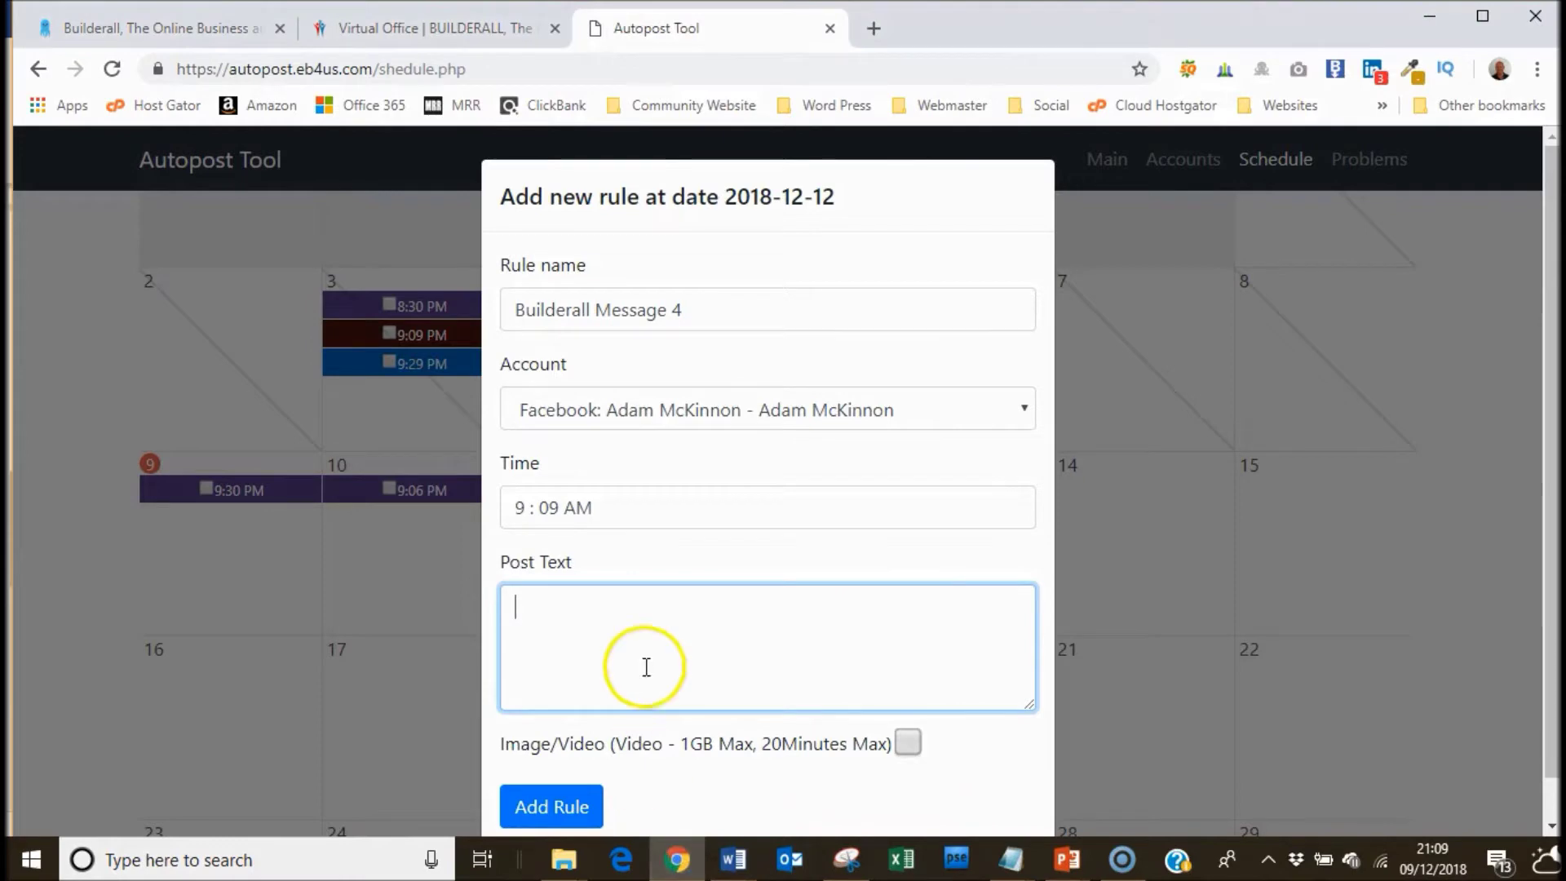
{"action": "right_click", "coordinate": [603, 613]}
{"action": "left_click", "coordinate": [652, 432]}
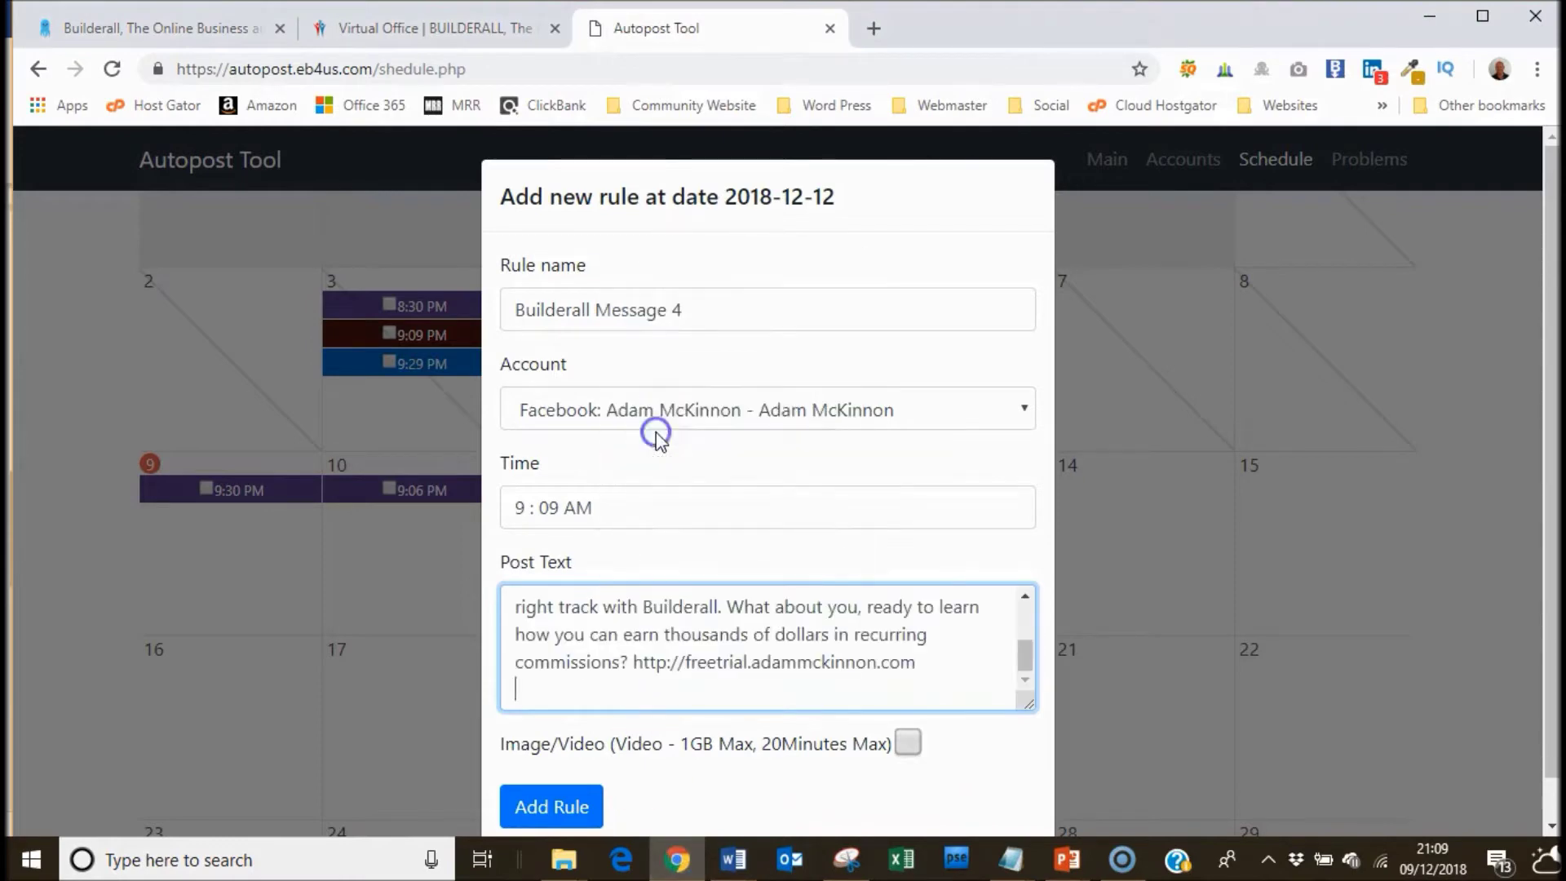
Step: Enable the rule's image/video attachment and attach Day-04.2.png from the Builderall Facebook Posts folder
{"action": "left_click", "coordinate": [908, 742]}
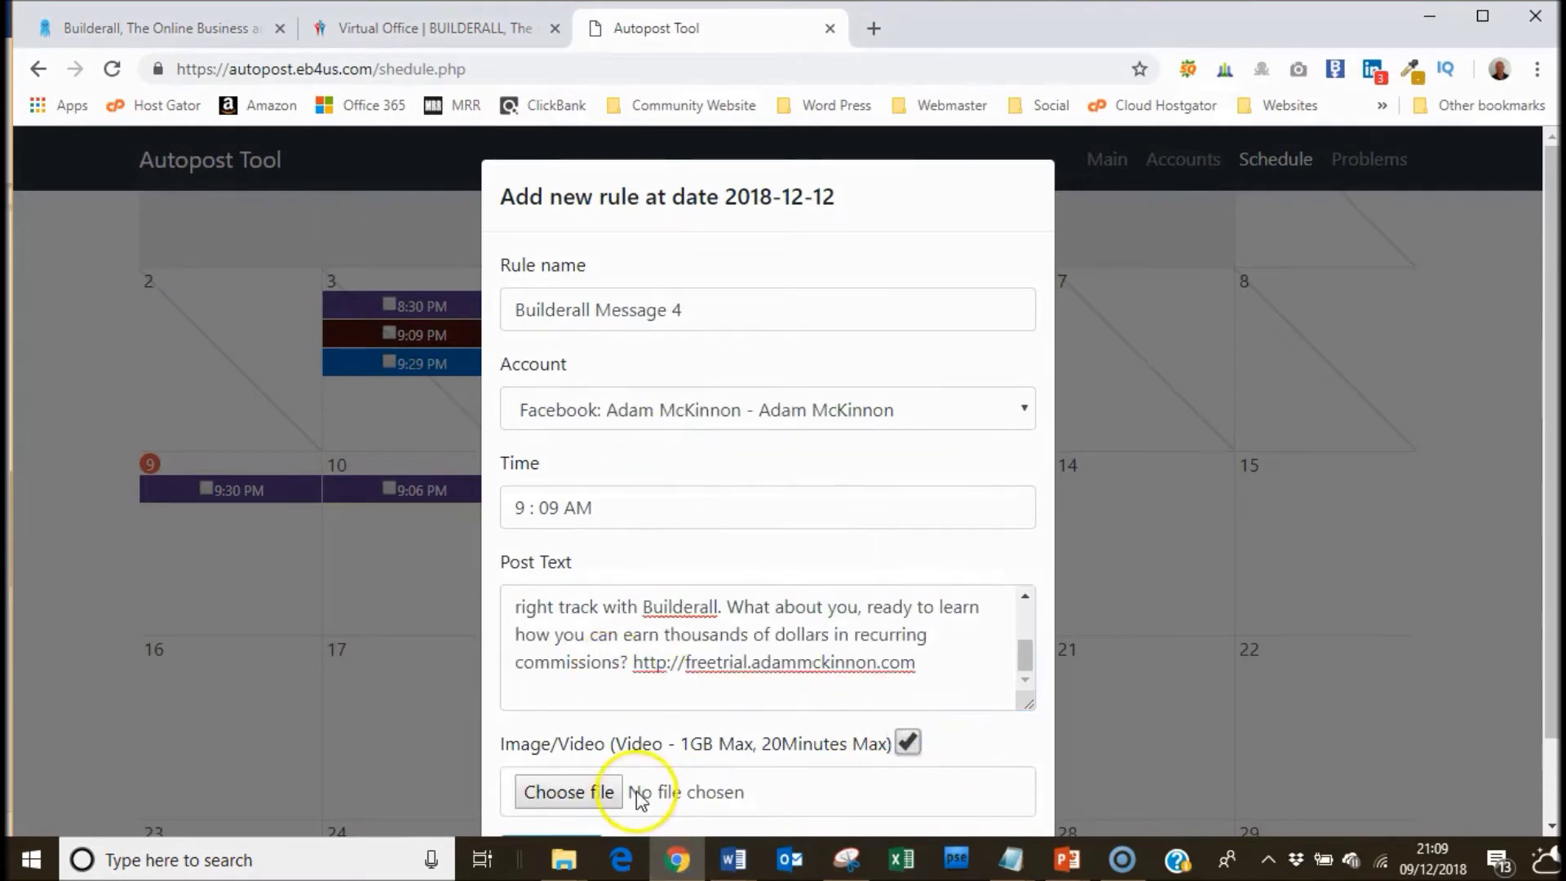
{"action": "left_click", "coordinate": [603, 791]}
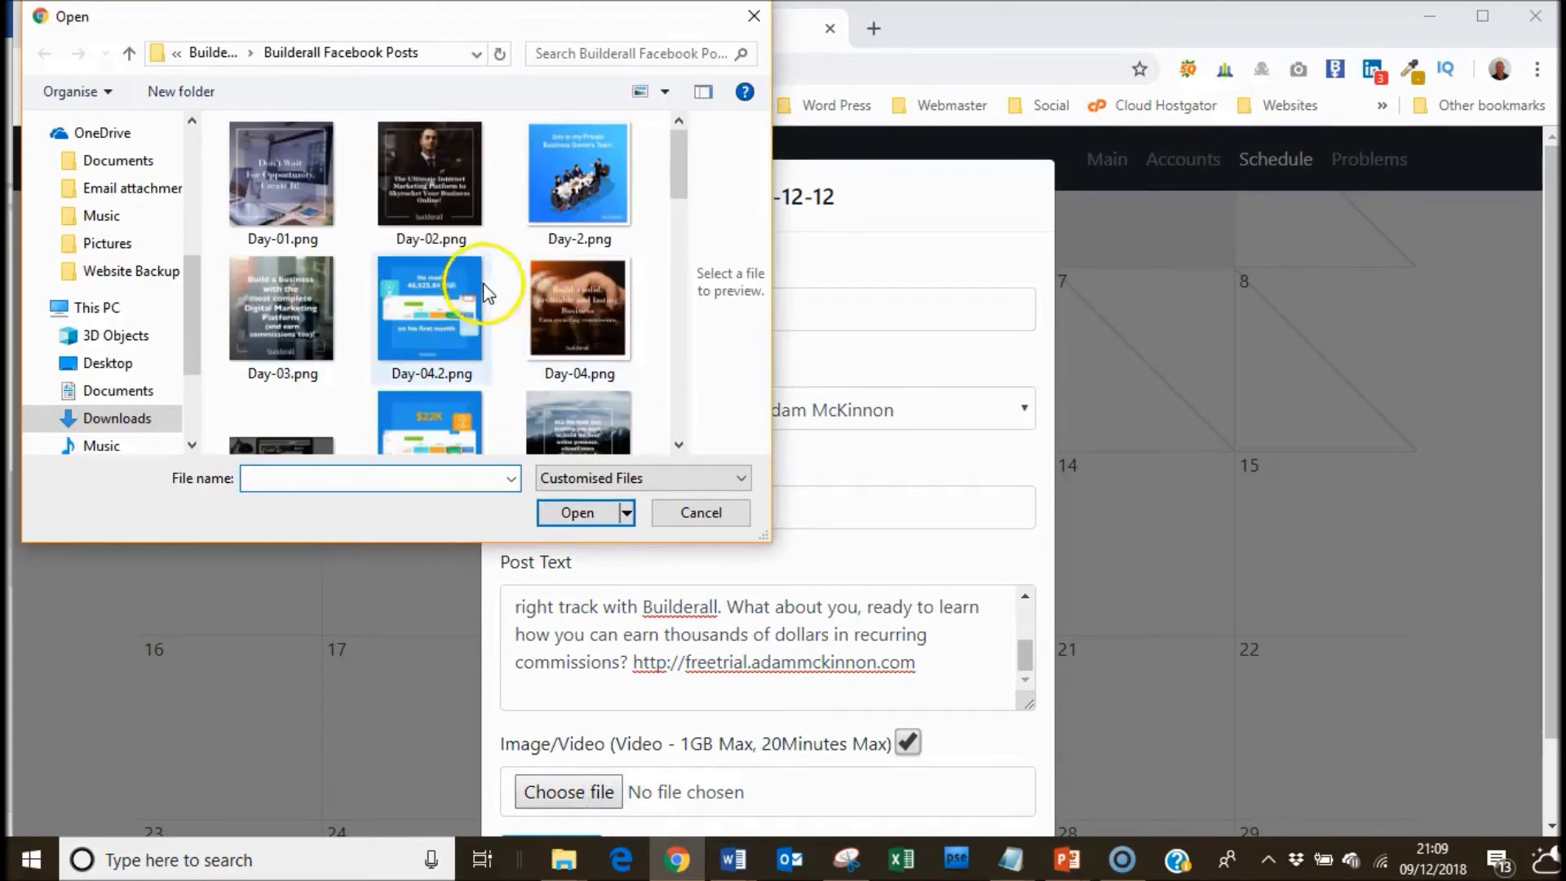
{"action": "left_click", "coordinate": [425, 323]}
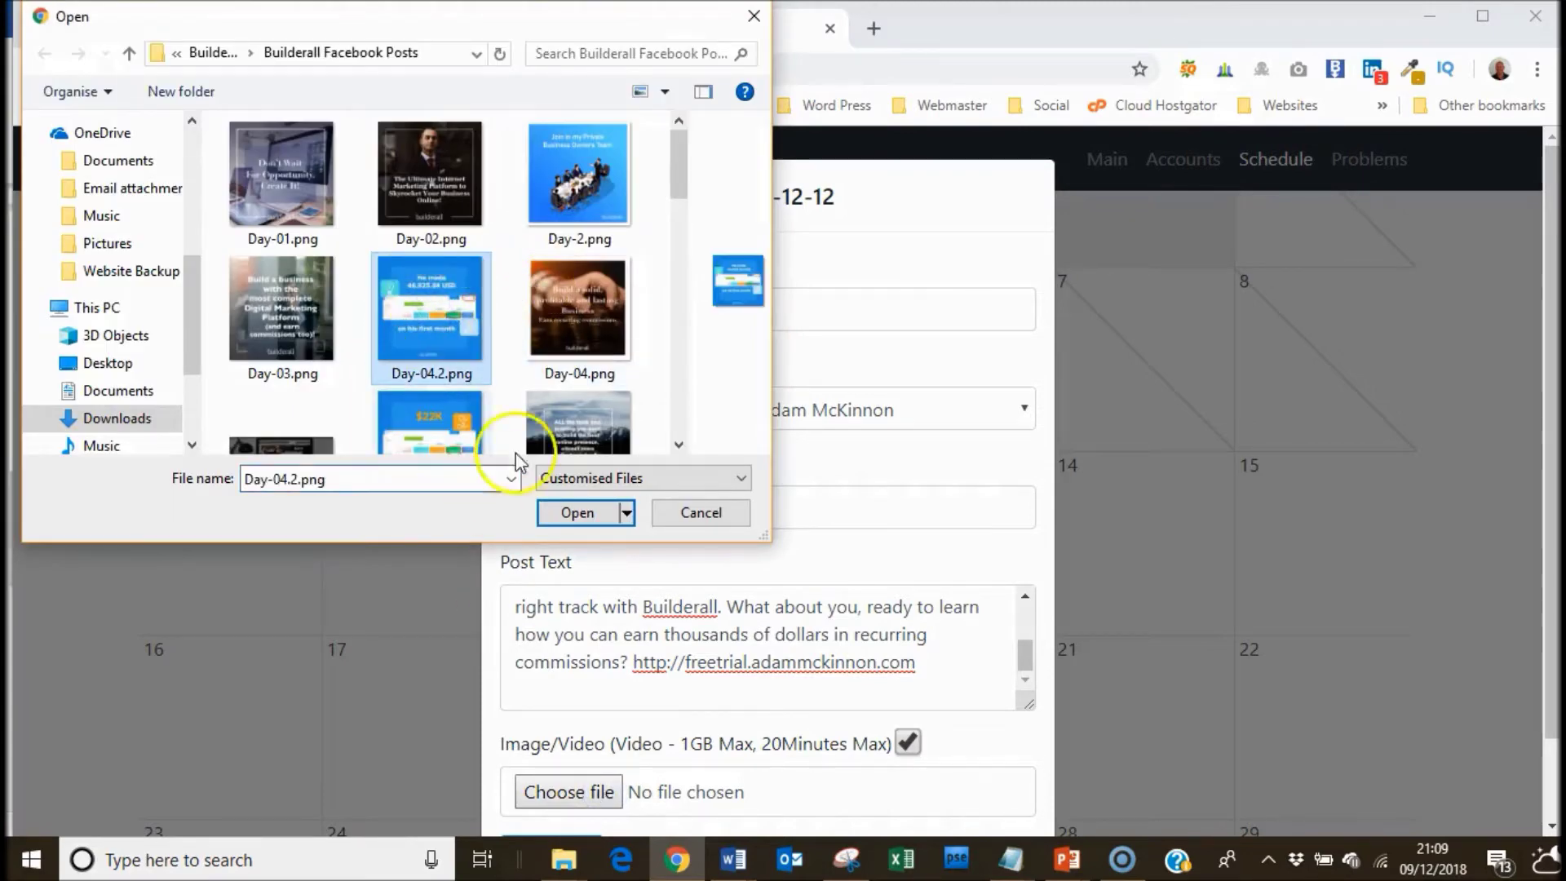
{"action": "left_click", "coordinate": [576, 512]}
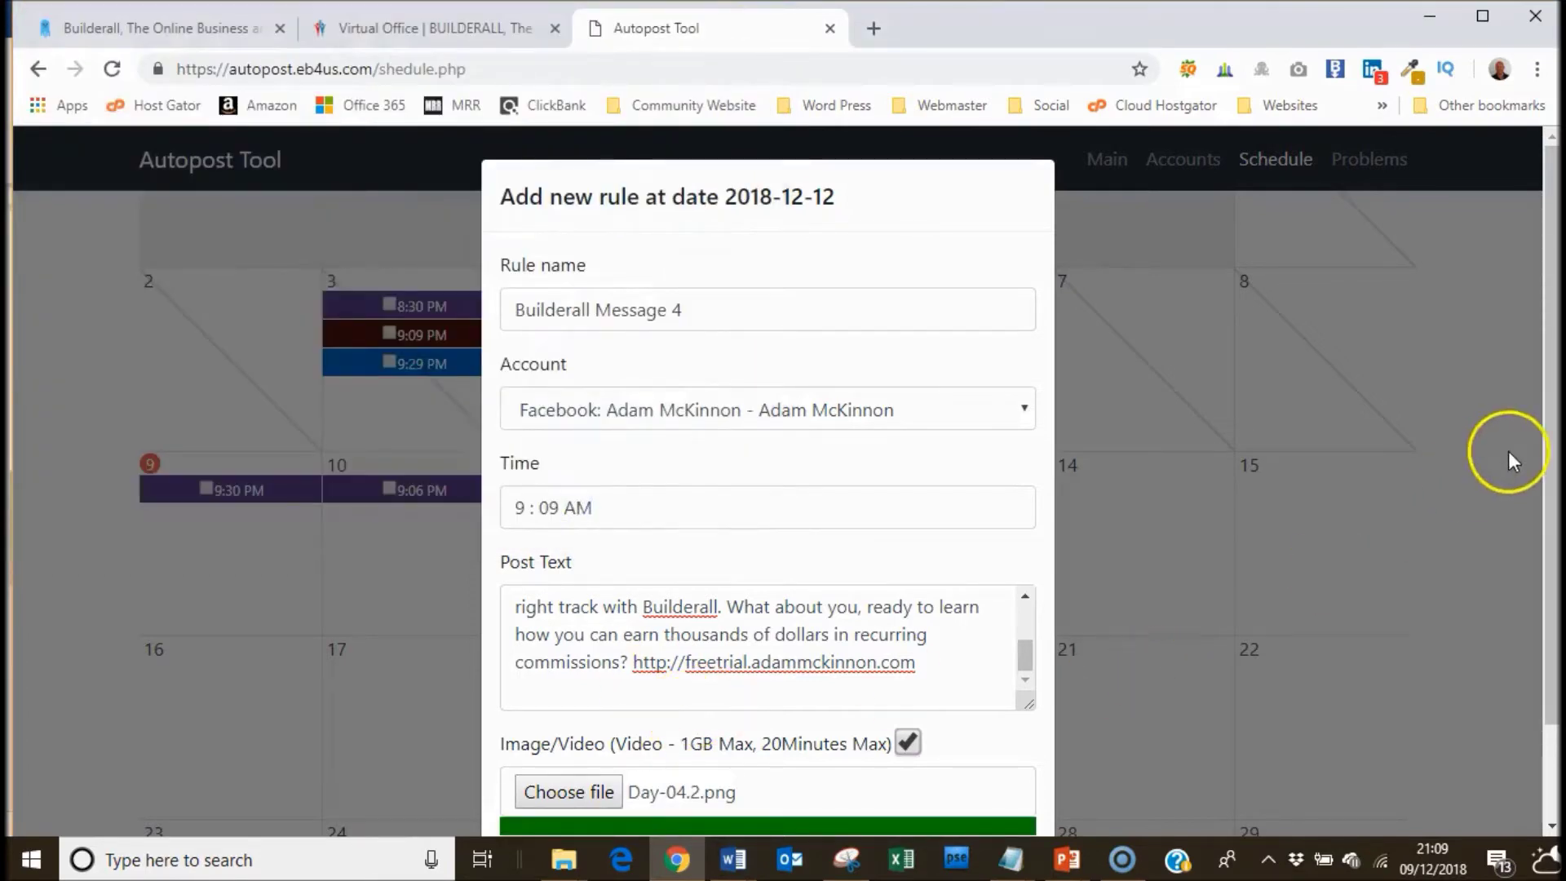
{"action": "left_click_drag", "start_coordinate": [1539, 448], "coordinate": [1542, 580]}
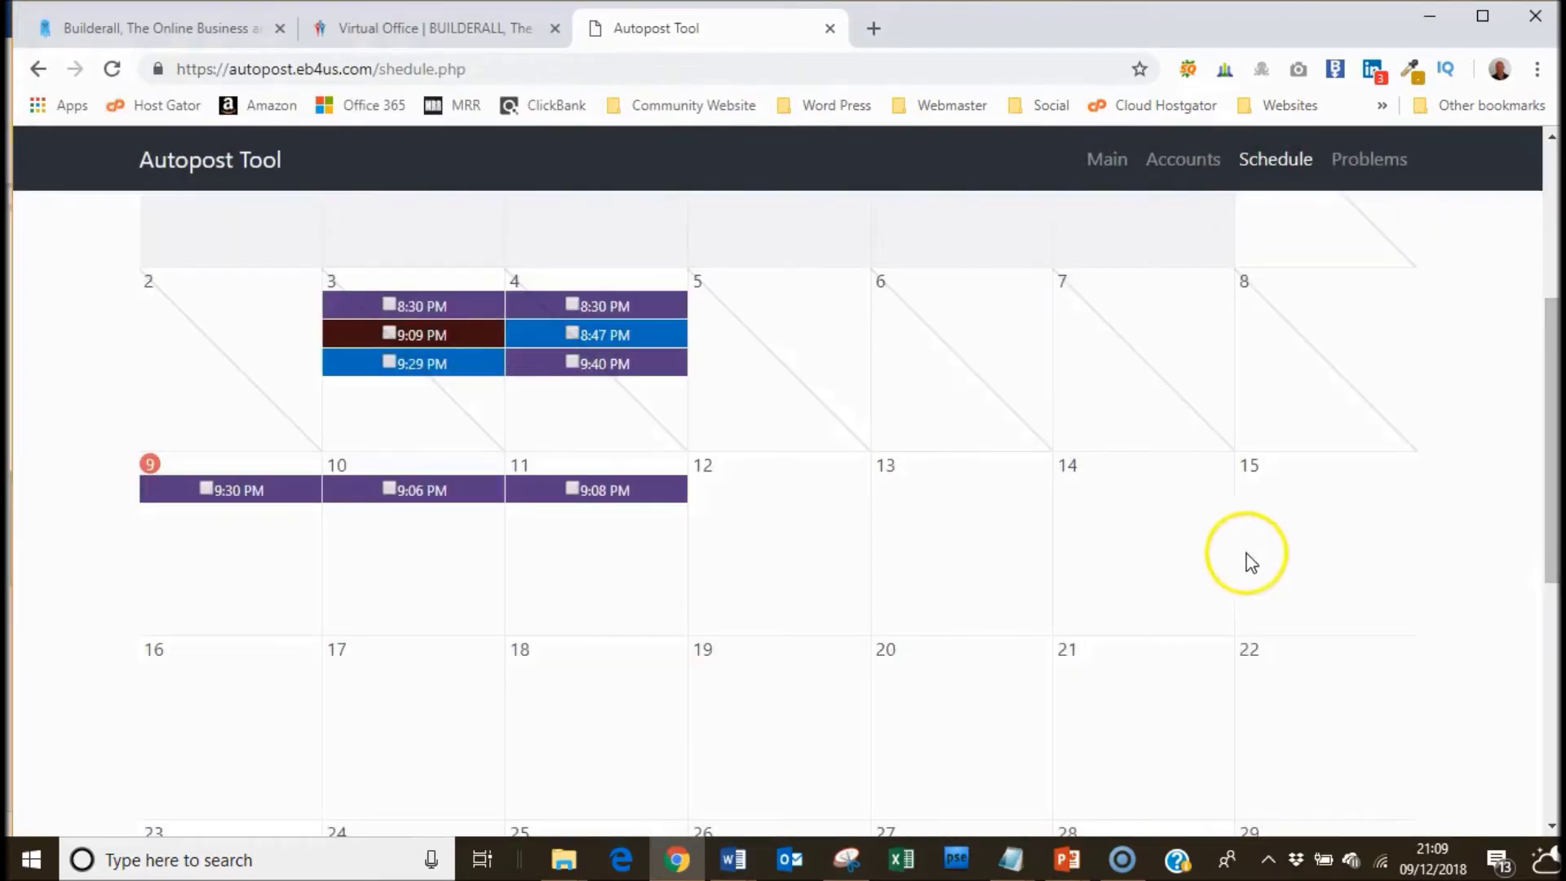
Step: Create the 12 December 2018 rule again, naming it Builderall Message 4 and setting its time to 9:09 AM
{"action": "left_click", "coordinate": [799, 526]}
{"action": "left_click", "coordinate": [666, 319]}
{"action": "type", "text": "Buioderall Message 4"}
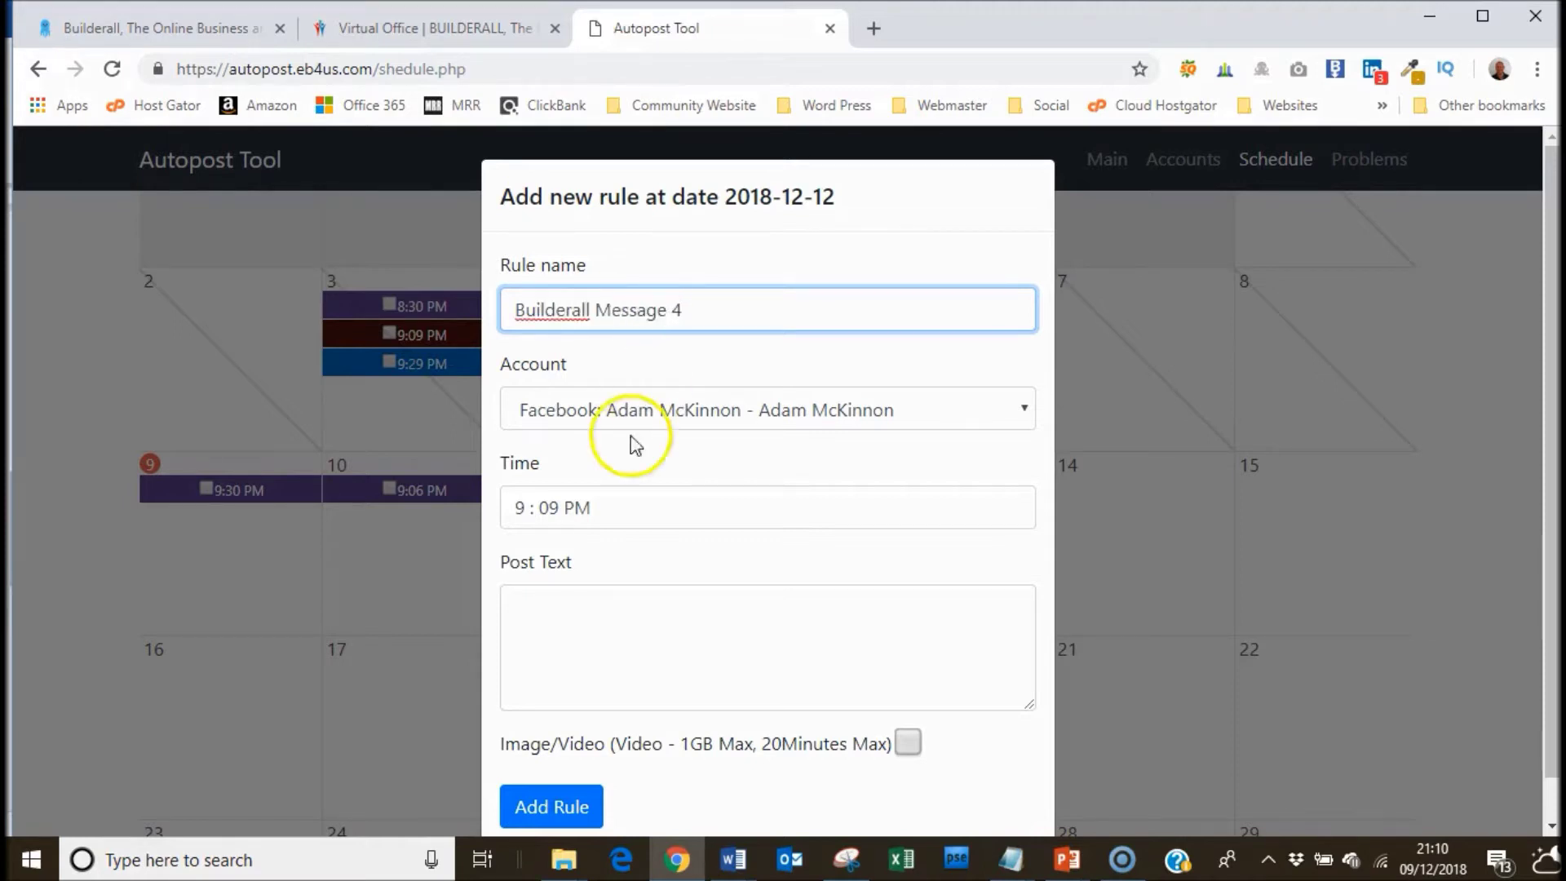
{"action": "left_click", "coordinate": [582, 507]}
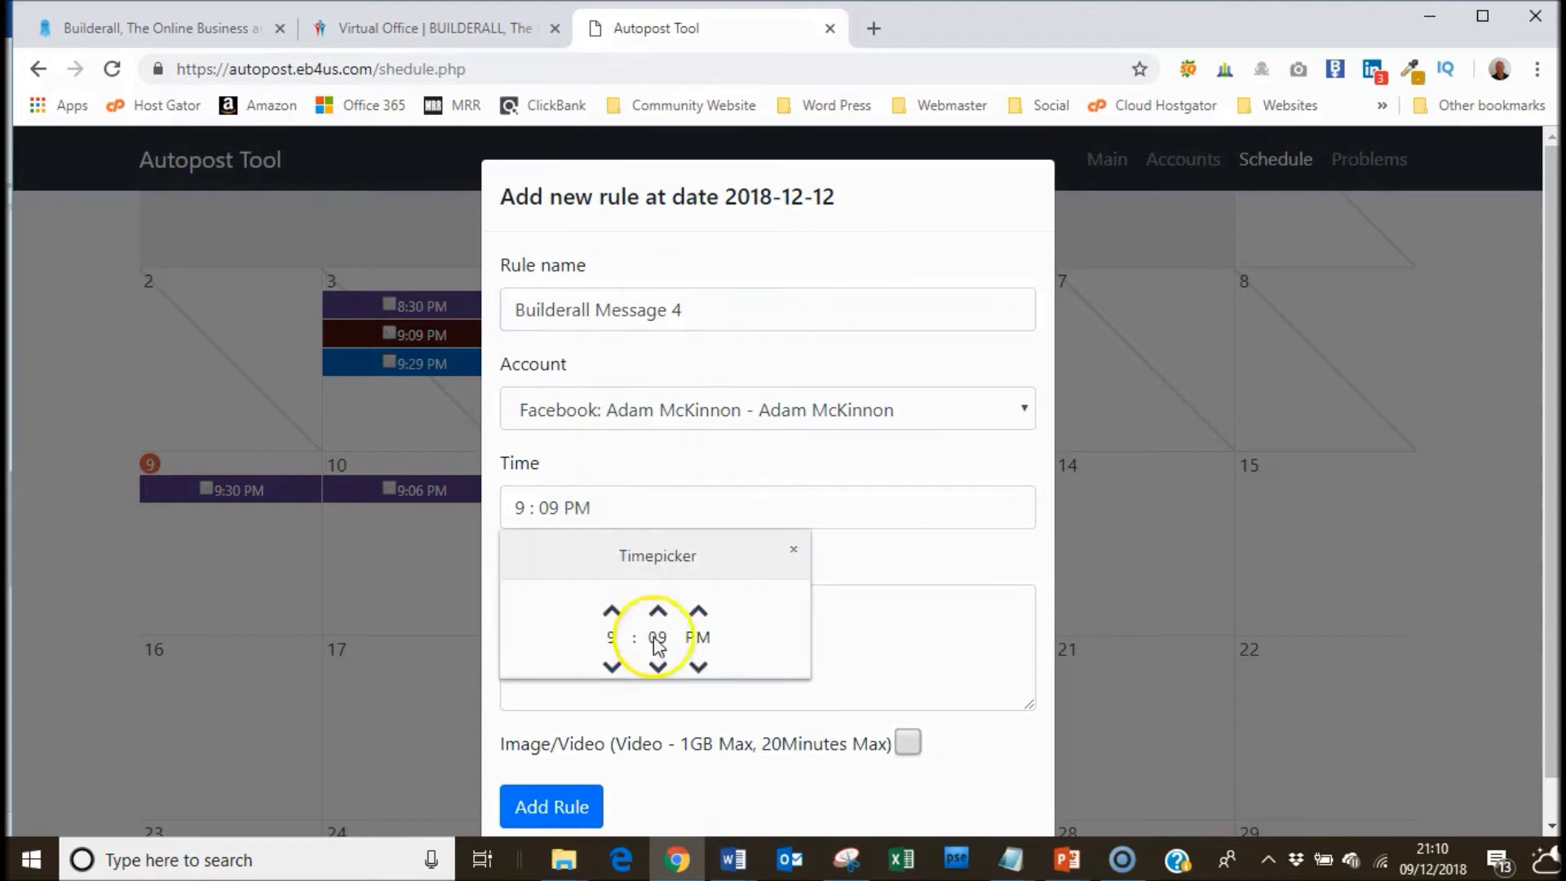
Step: Paste the copied message 4 text into the recreated rule's post text
{"action": "left_click", "coordinate": [814, 629]}
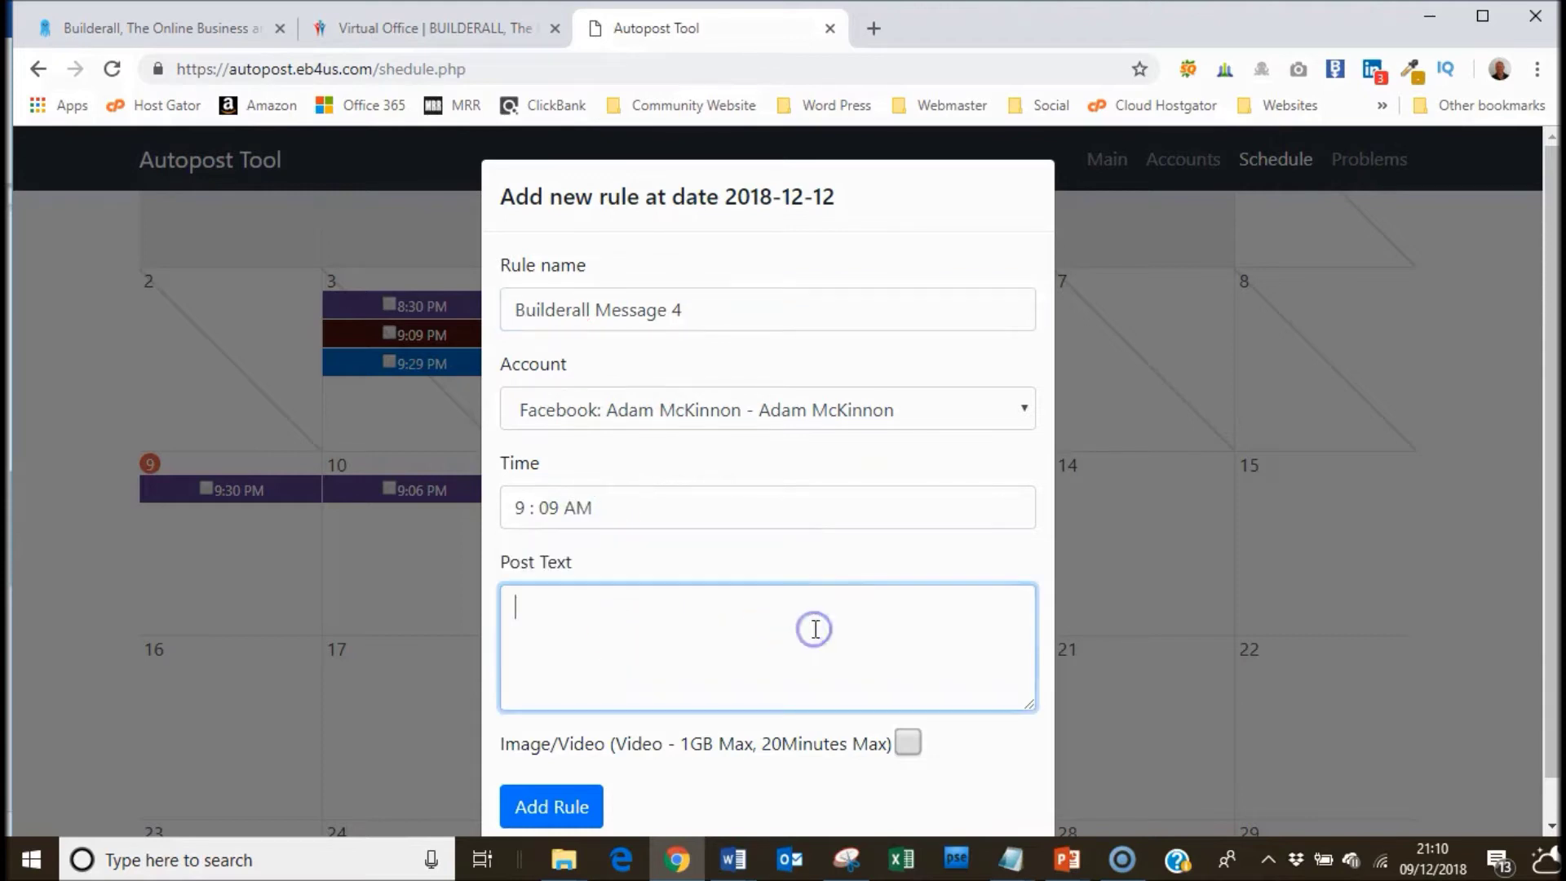
{"action": "right_click", "coordinate": [518, 601]}
{"action": "left_click", "coordinate": [613, 421]}
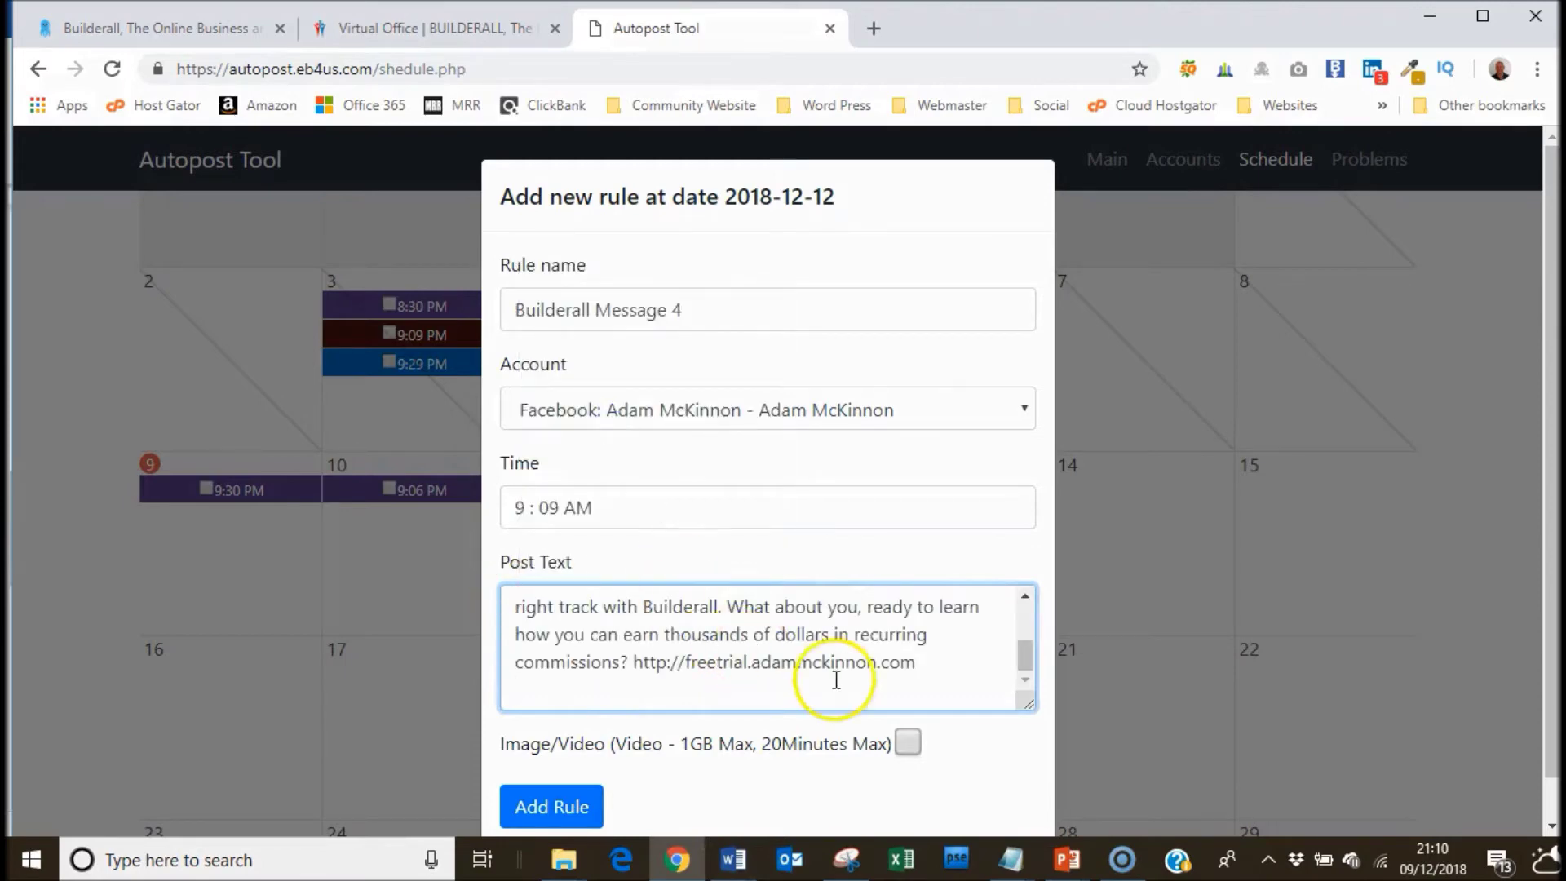
Step: Enable the image/video attachment for Builderall Message 4 and attach Day-04.2.png from the Builderall Facebook Posts folder
{"action": "left_click", "coordinate": [906, 744]}
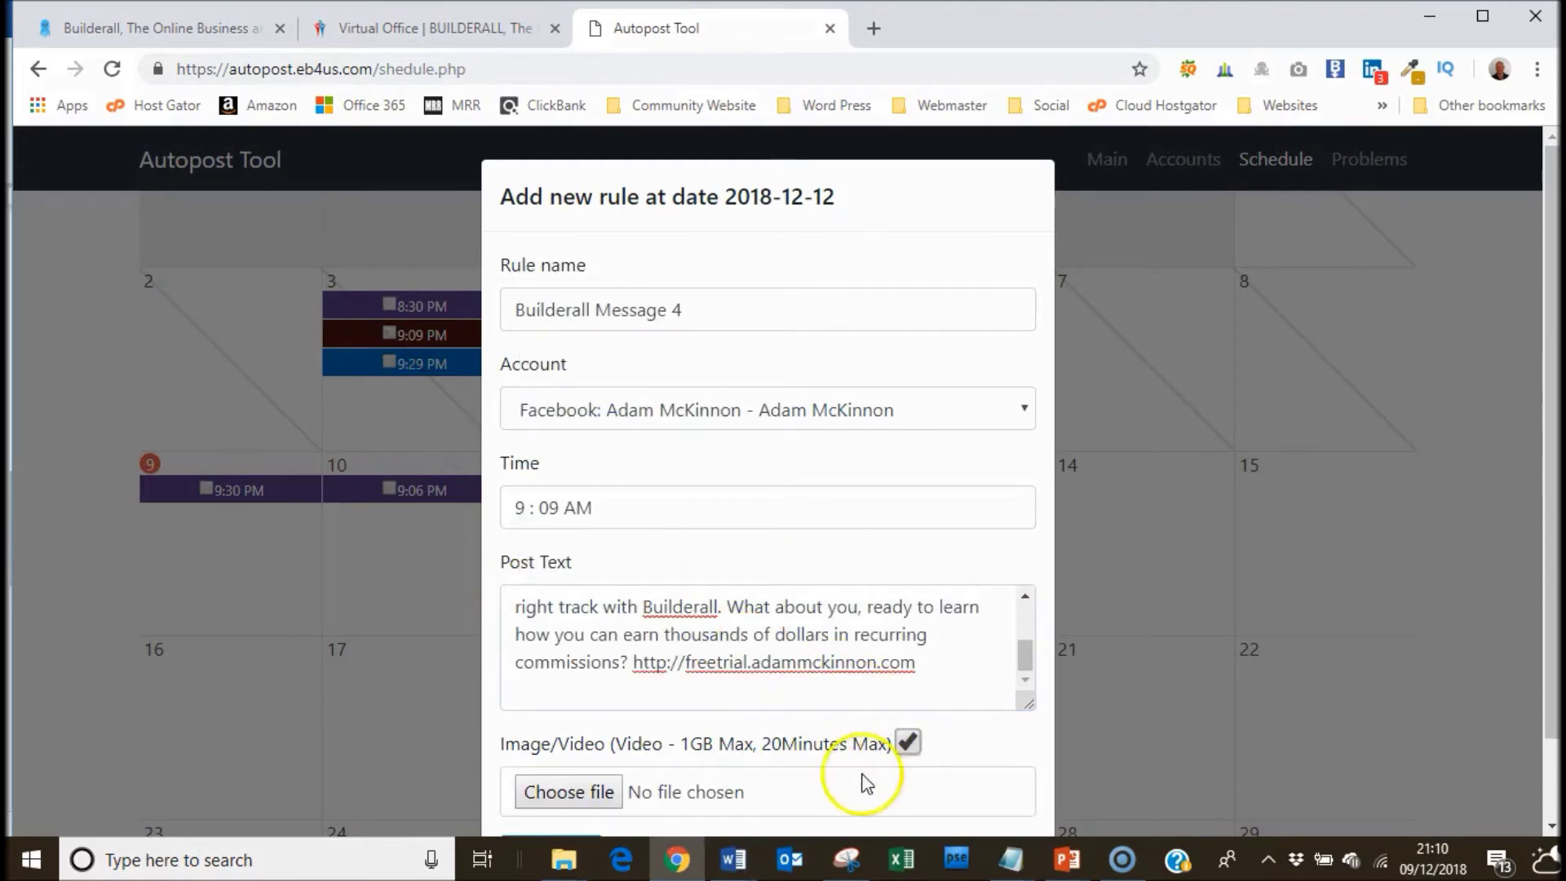
{"action": "left_click", "coordinate": [590, 795]}
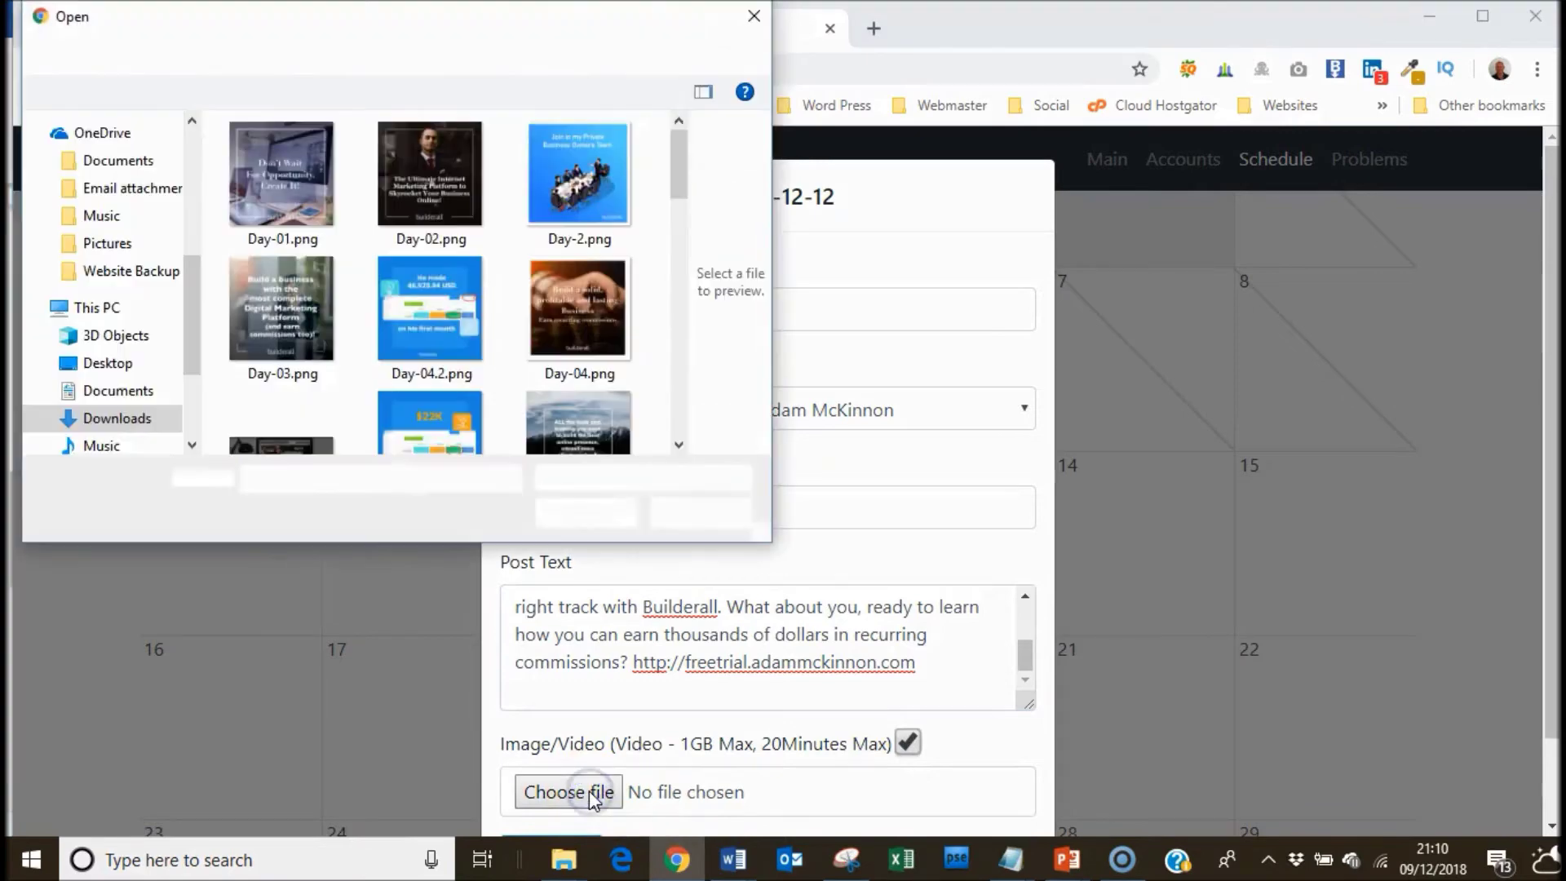
{"action": "left_click", "coordinate": [453, 292]}
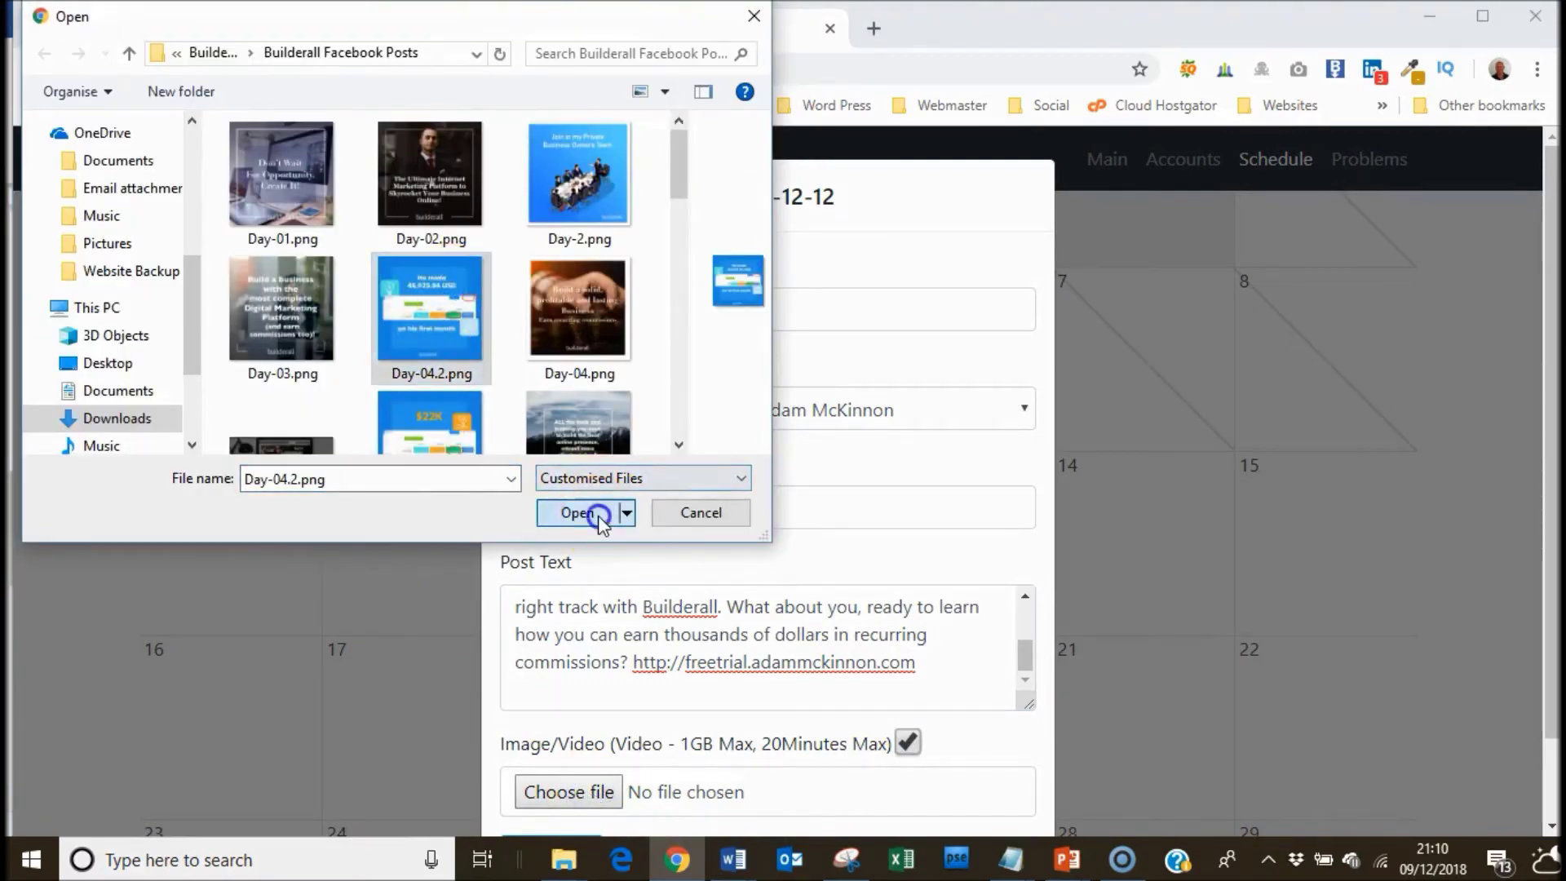
{"action": "left_click", "coordinate": [597, 514]}
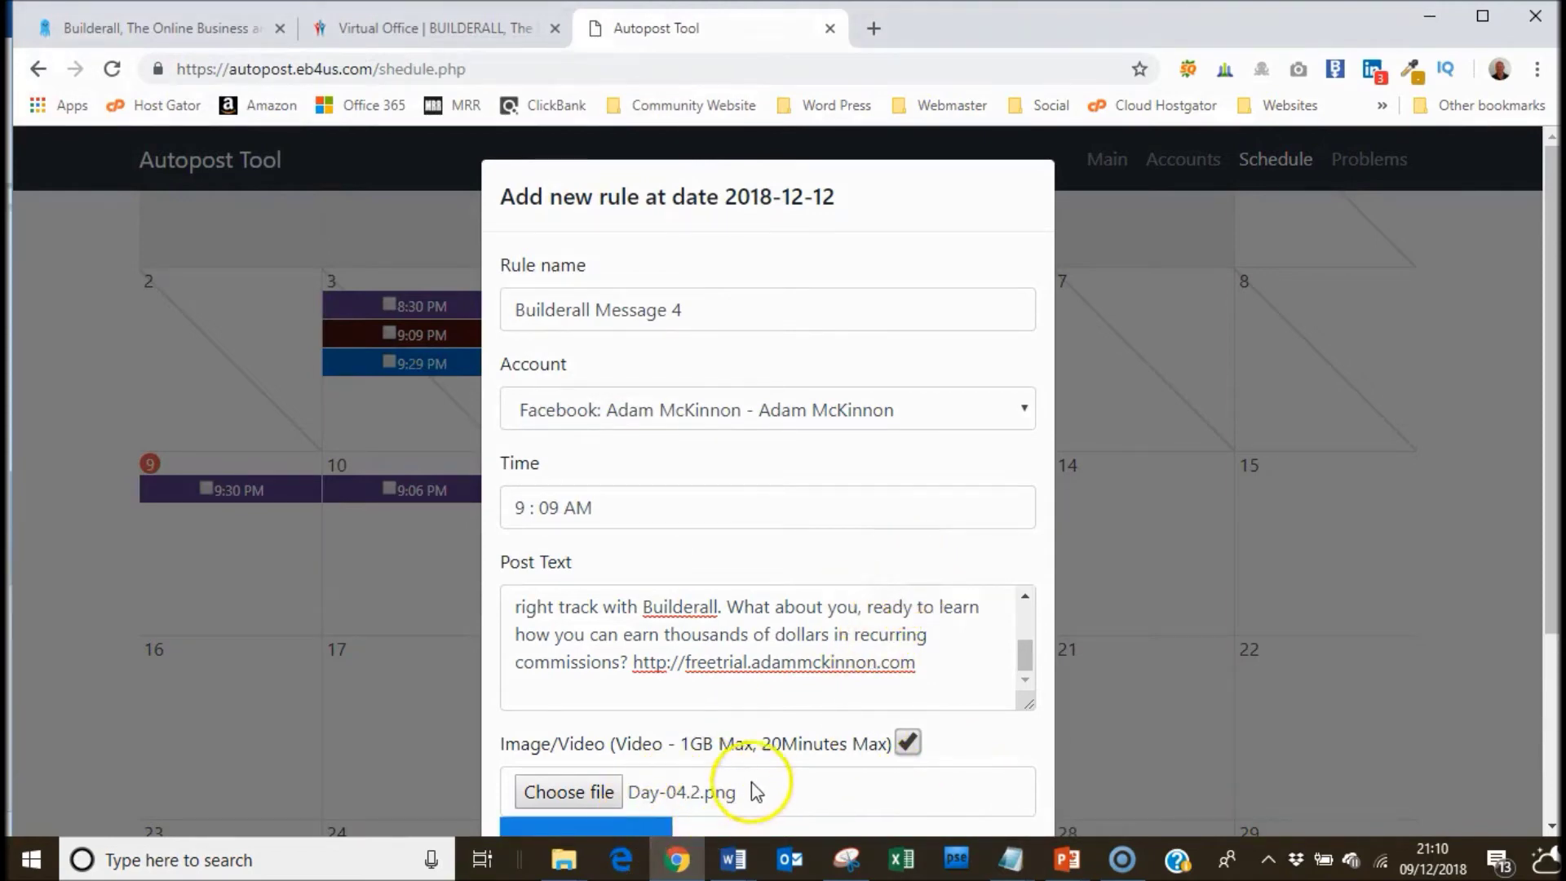
Step: Add the completed Builderall Message 4 rule to the schedule
{"action": "left_click_drag", "start_coordinate": [811, 762], "coordinate": [807, 634]}
{"action": "left_click_drag", "start_coordinate": [1551, 403], "coordinate": [1545, 602]}
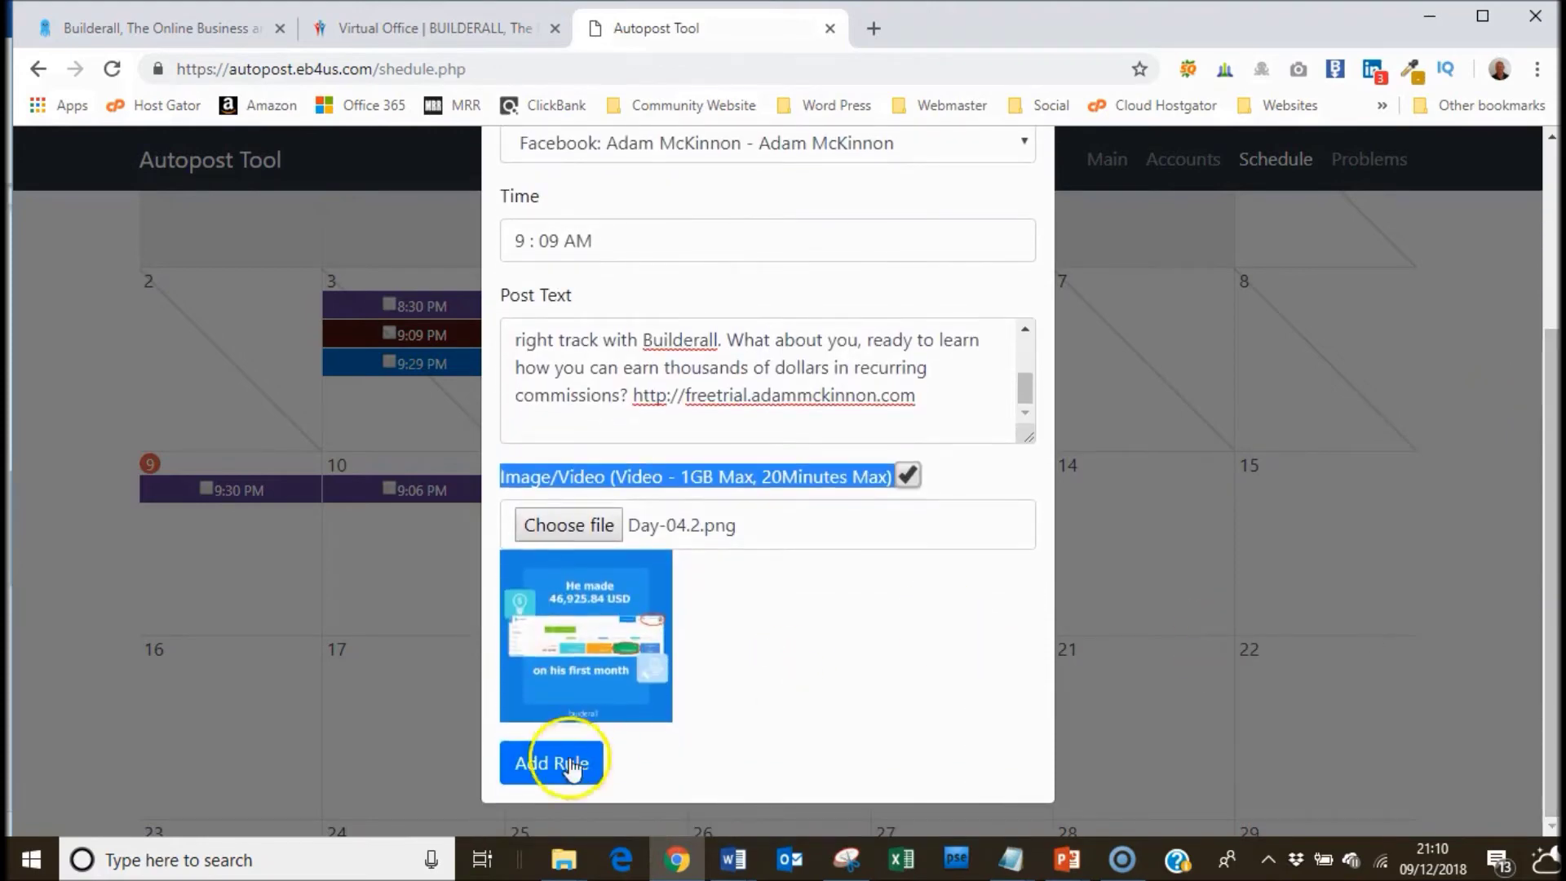
{"action": "left_click", "coordinate": [541, 775]}
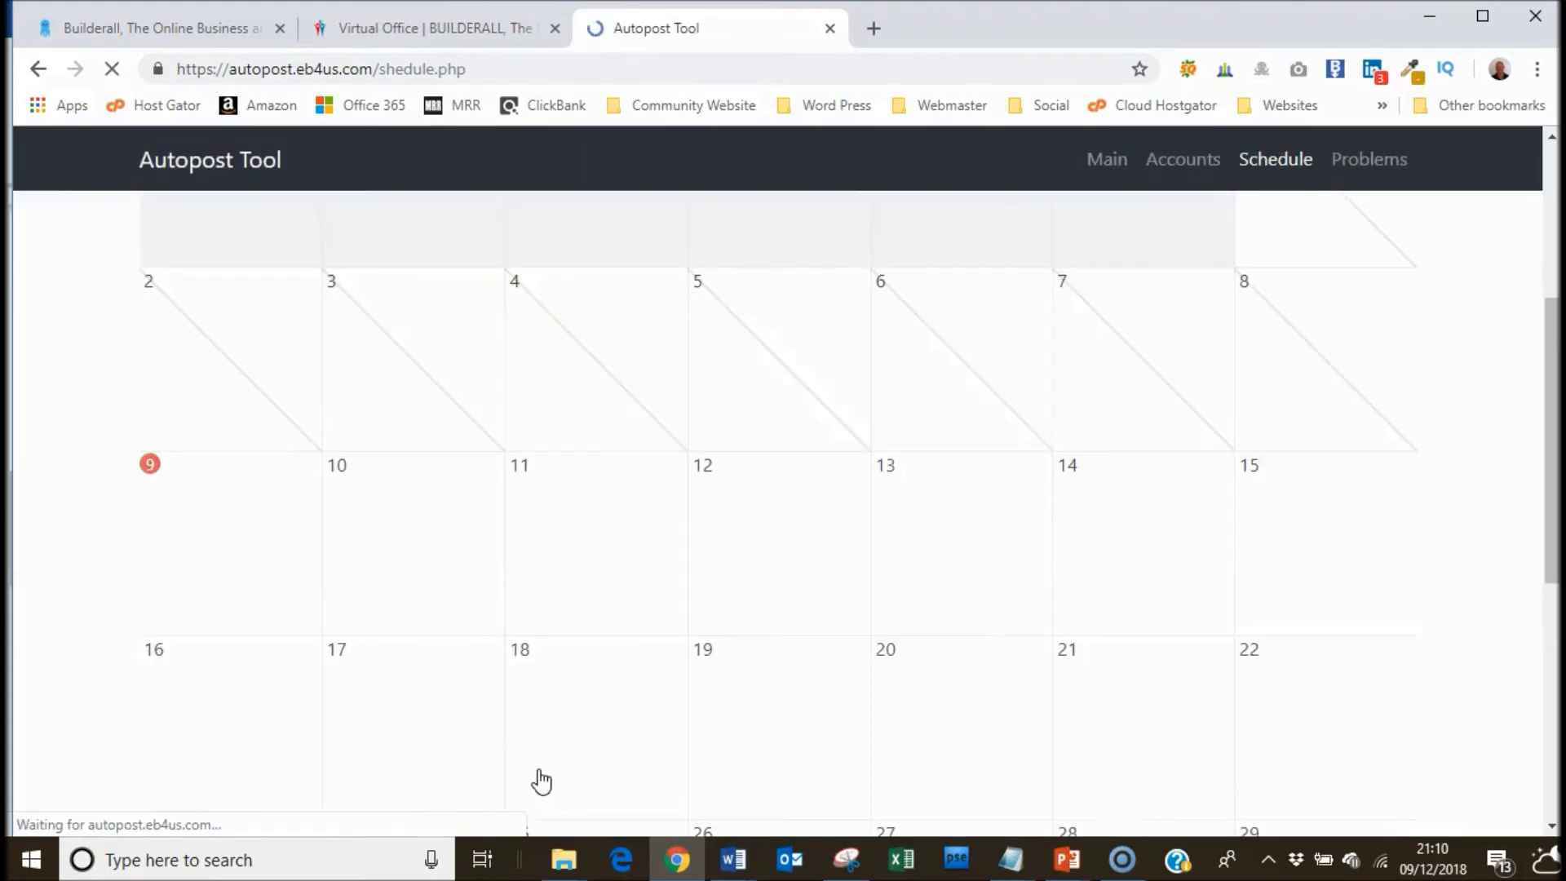